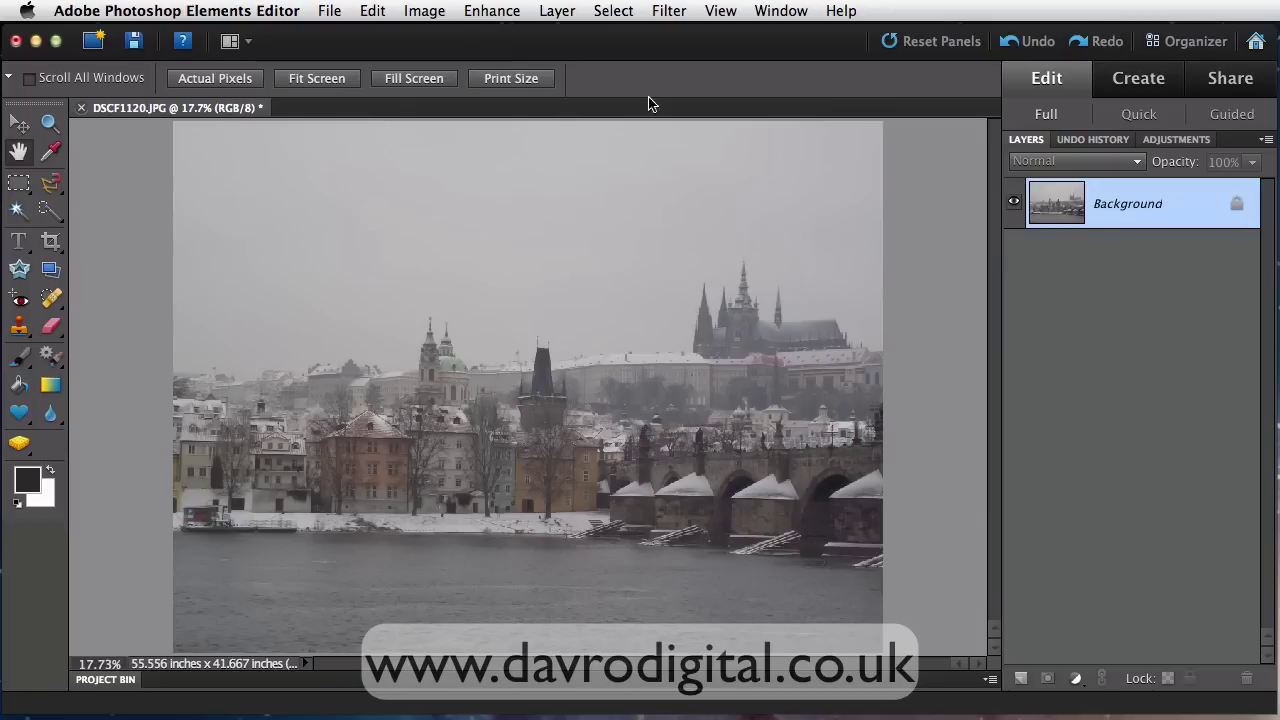
# - Add a Levels adjustment layer above the background with the default name and Normal mode at 100% opacity
pyautogui.click(553, 18)
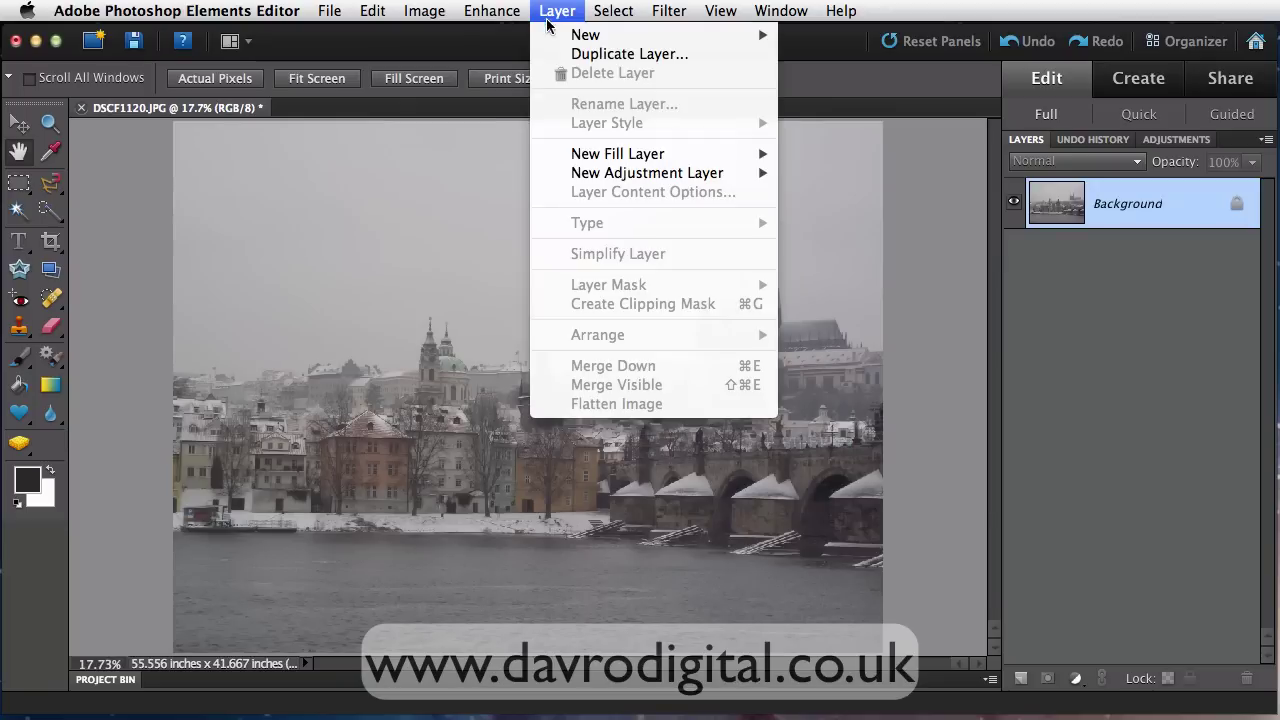
pyautogui.moveTo(600, 162)
pyautogui.moveTo(626, 178)
pyautogui.click(826, 173)
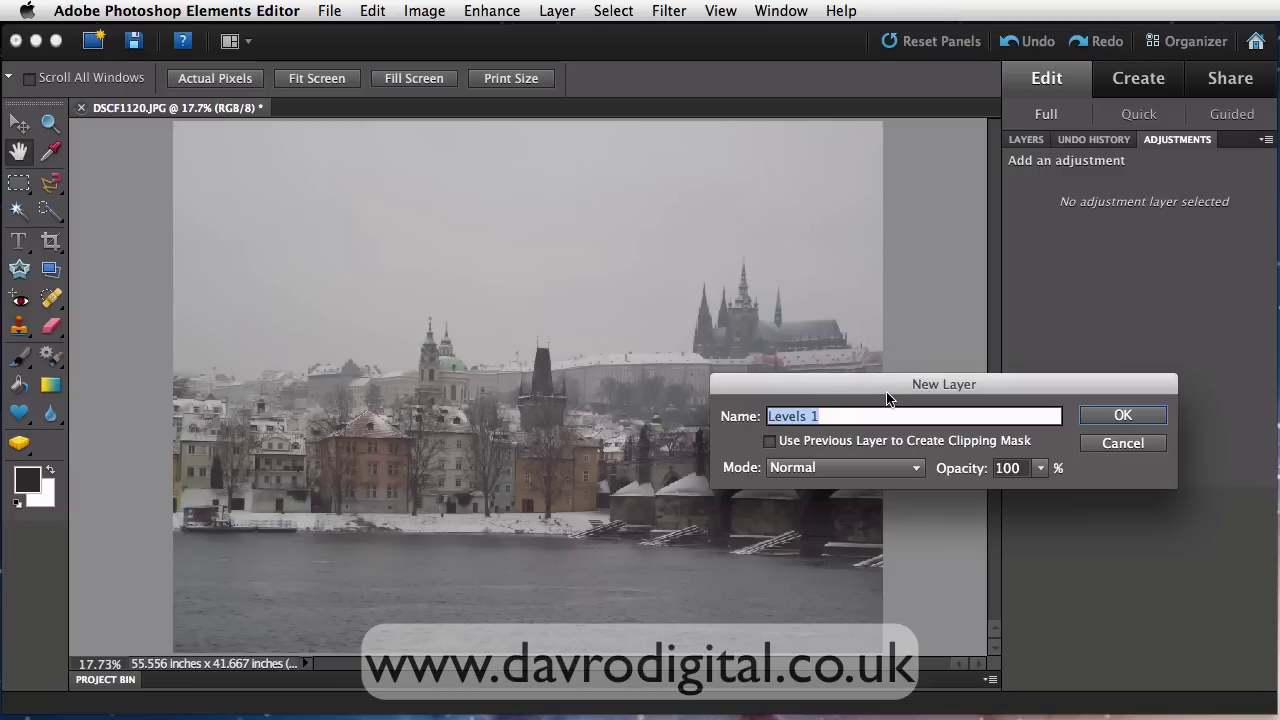
pyautogui.click(1110, 416)
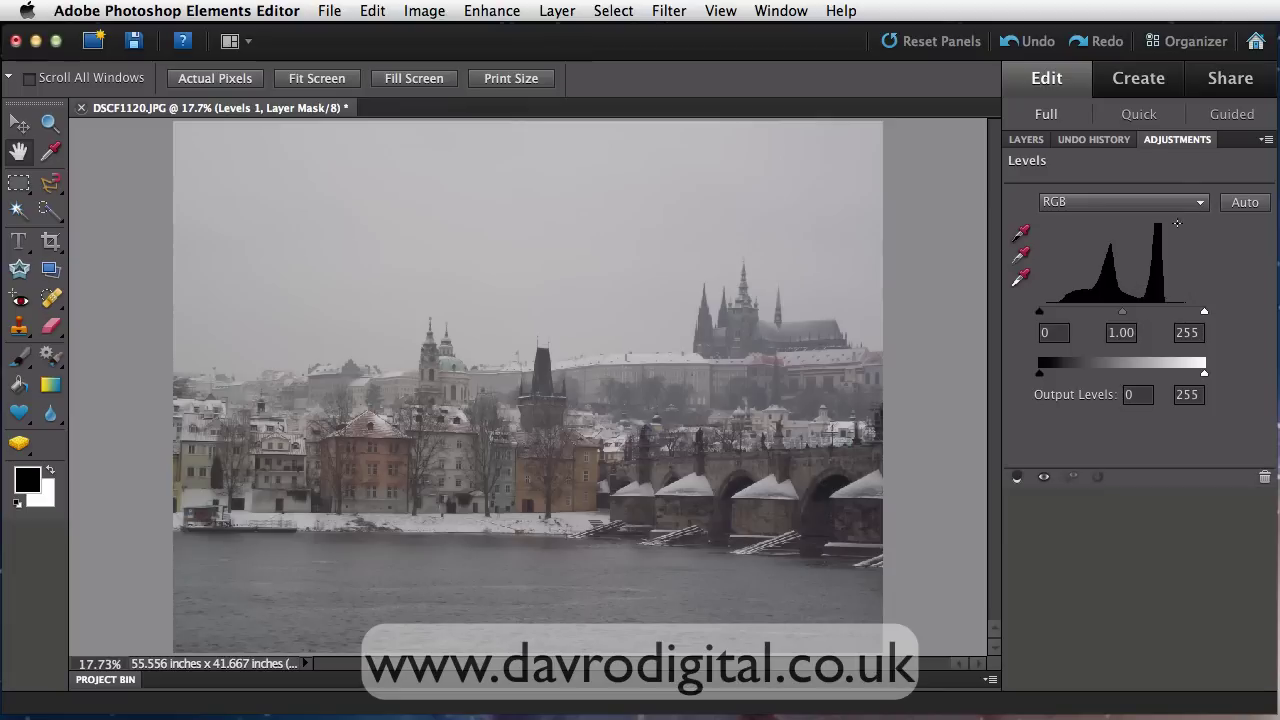
# - Float the Adjustments panel over the image, close it, and reopen it from the Levels layer
pyautogui.moveTo(1180, 143); pyautogui.dragTo(720, 141)
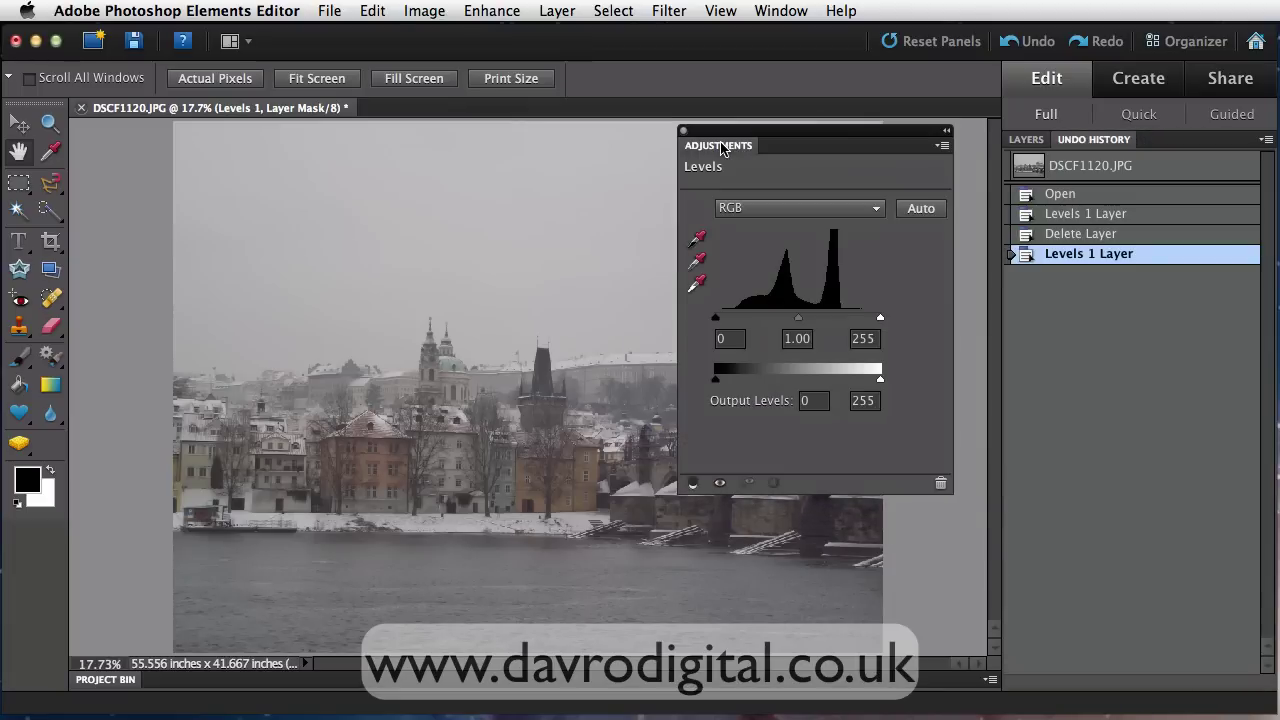
pyautogui.click(1029, 140)
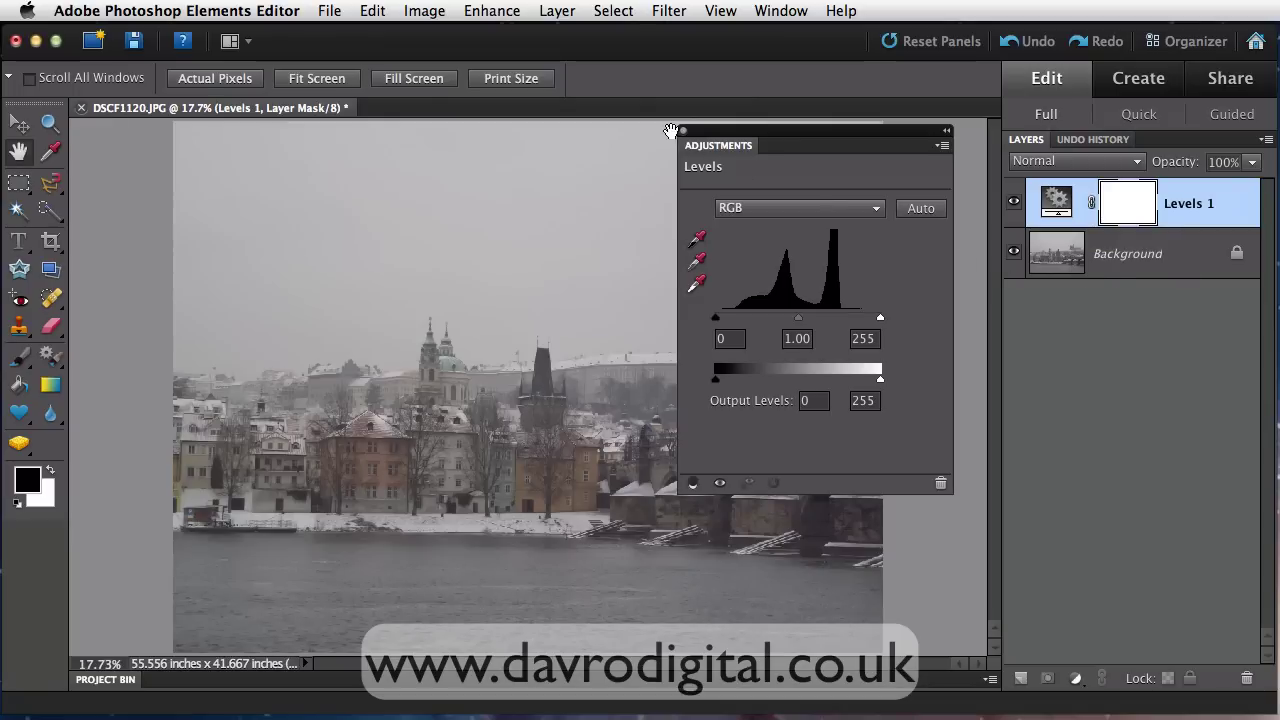
pyautogui.click(682, 130)
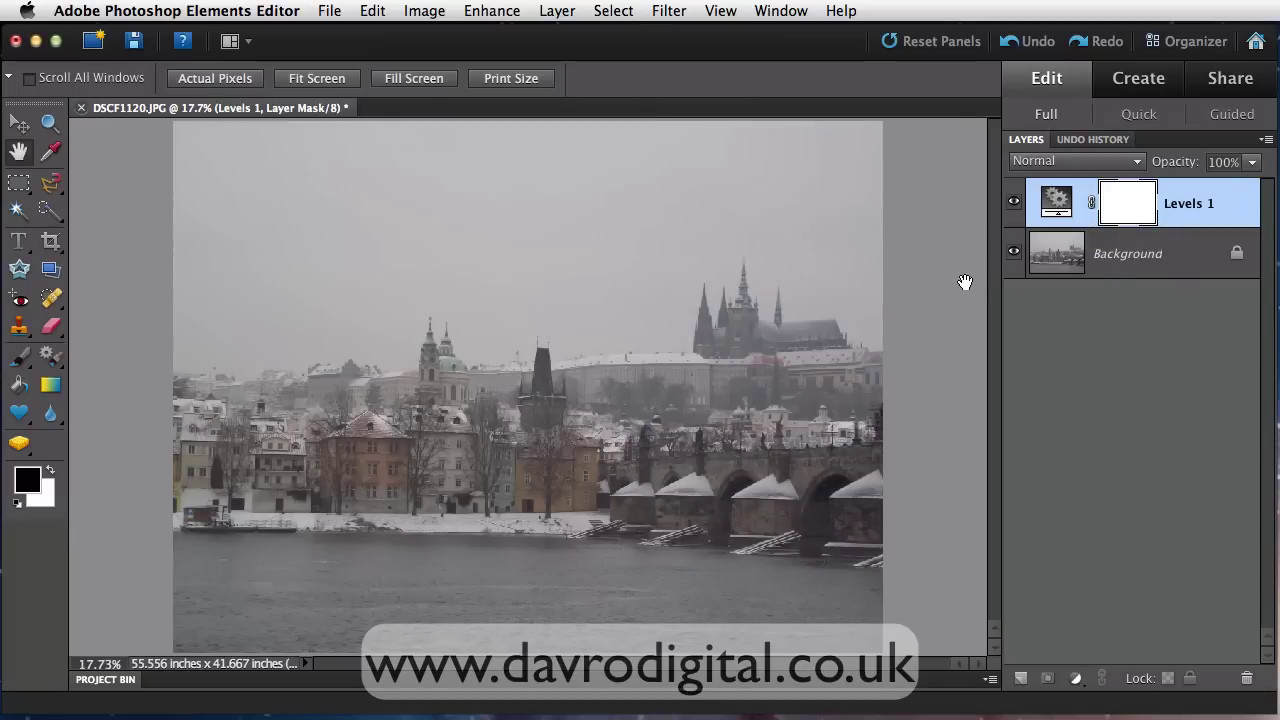
pyautogui.doubleClick(1058, 205)
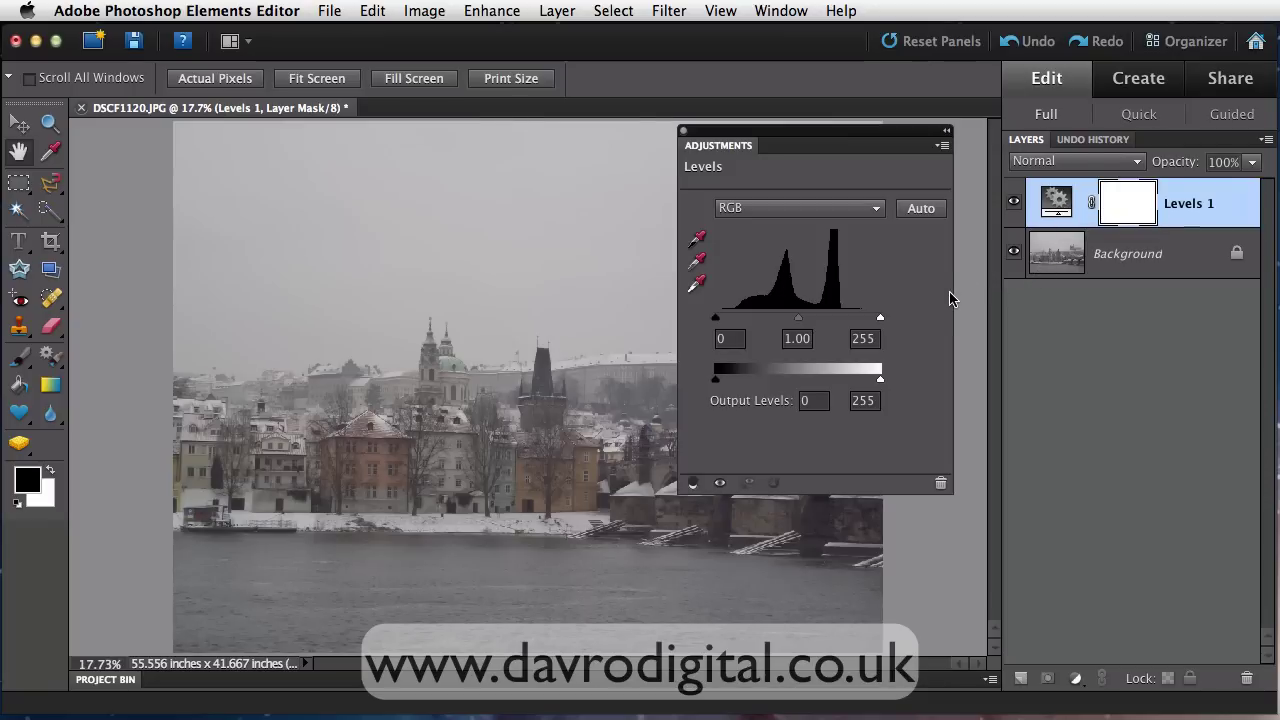
# - Dock the Adjustments panel back in the panel group between Layers and Undo History
pyautogui.moveTo(722, 150); pyautogui.dragTo(1068, 153)
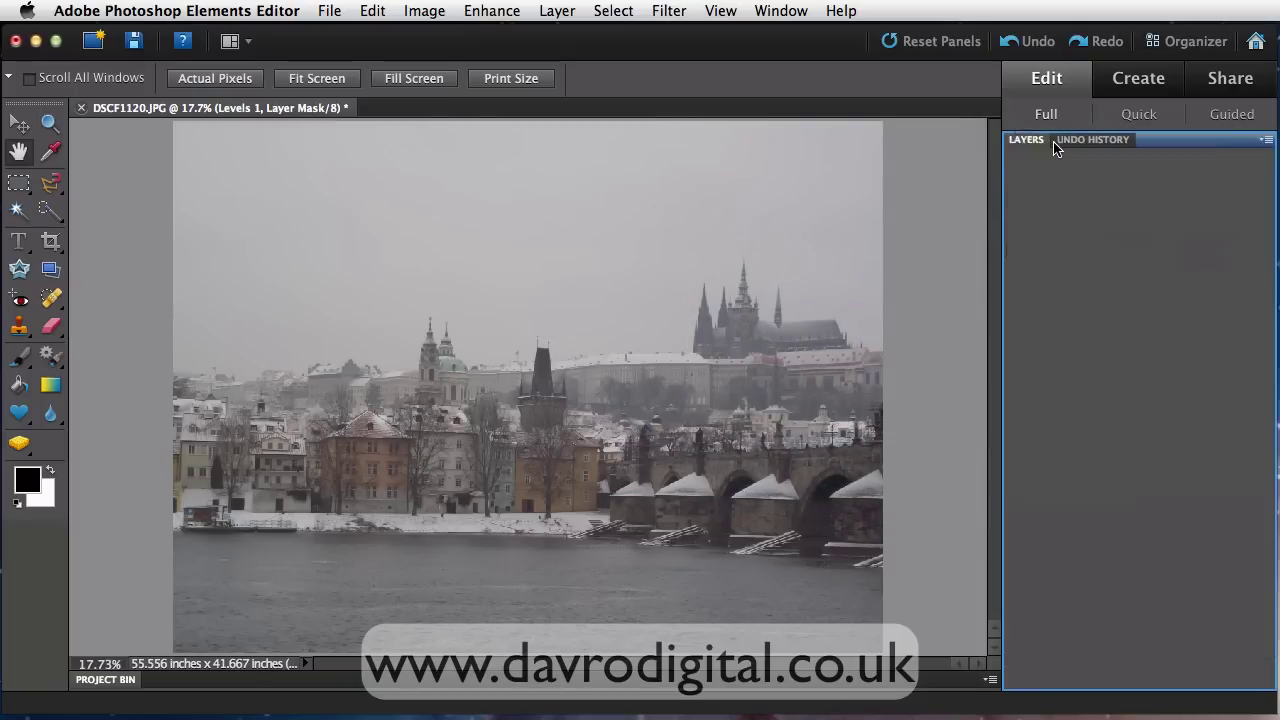
pyautogui.moveTo(1182, 148); pyautogui.dragTo(1088, 140)
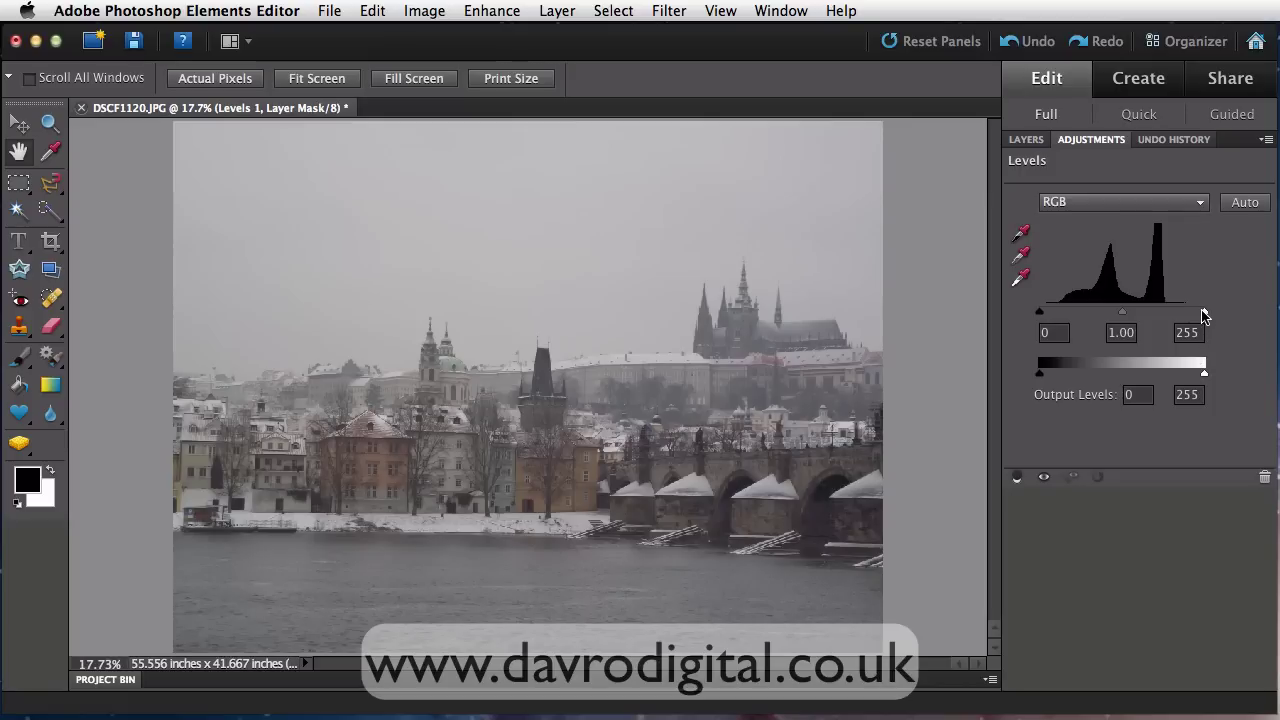
# - Lower the Levels white input point to 206, using the clipping preview to judge the highlights
pyautogui.moveTo(1203, 315); pyautogui.dragTo(1177, 314)
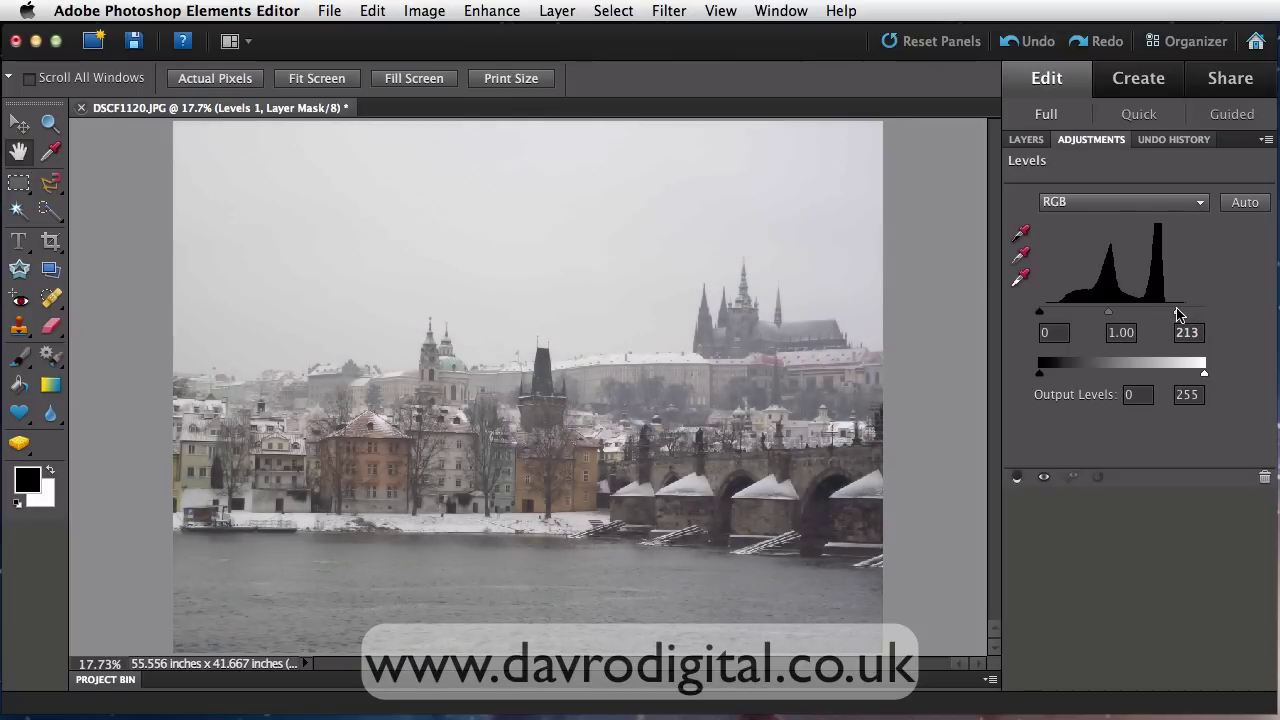
pyautogui.keyDown('alt'); pyautogui.click(1177, 314); pyautogui.keyUp('alt')
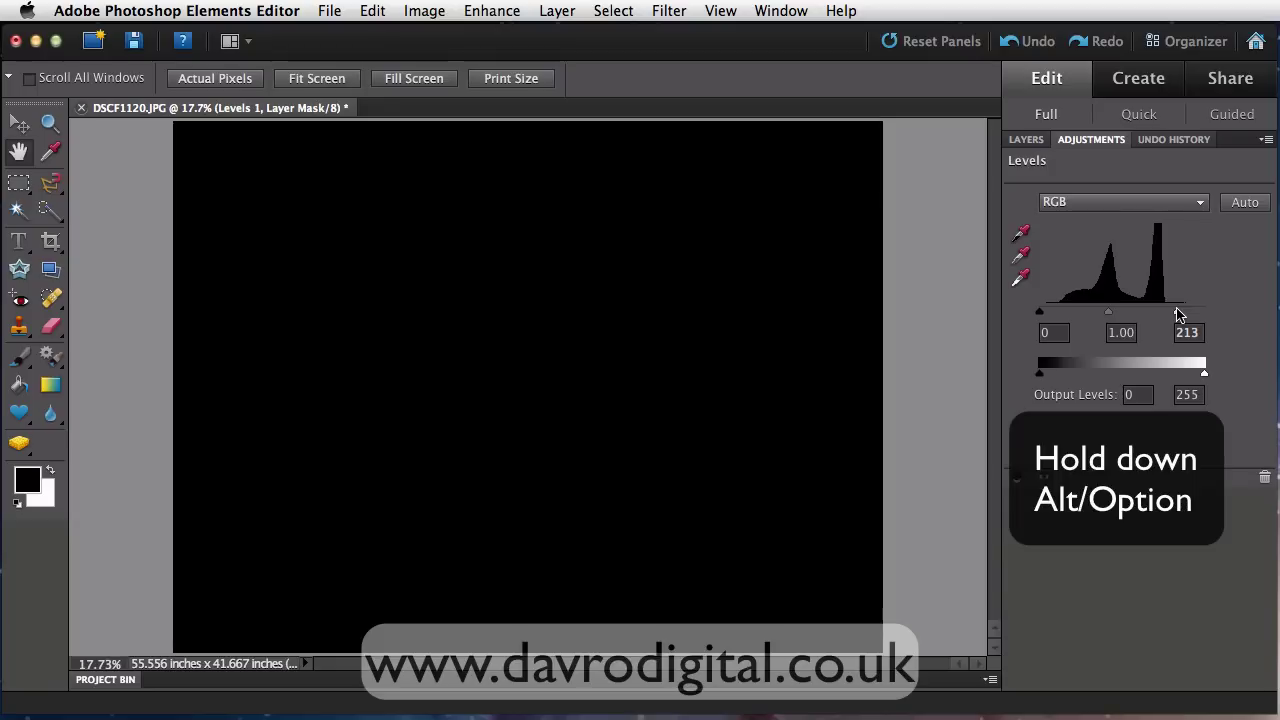
pyautogui.moveTo(1178, 314)
pyautogui.mouseDown()
pyautogui.moveTo(1158, 314)
pyautogui.moveTo(1183, 303)
pyautogui.mouseUp()
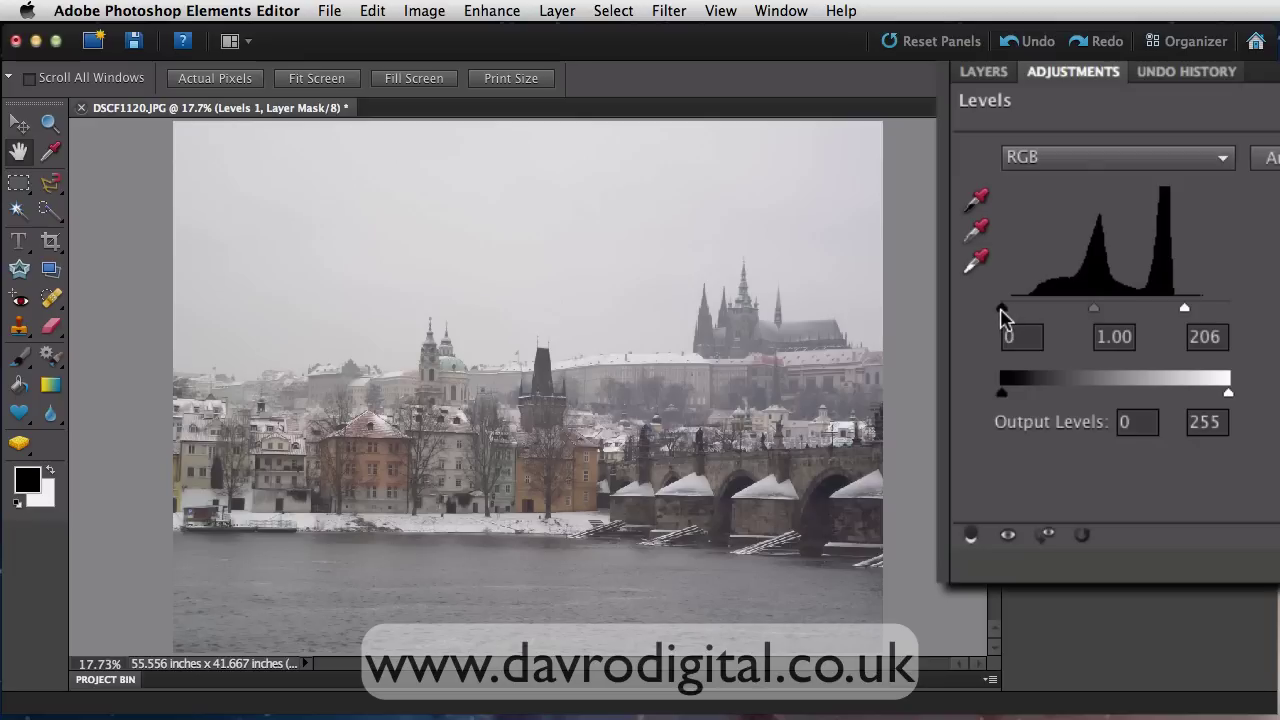
# - Set the Levels black input point to 15, using the clipping preview to judge the shadows
pyautogui.moveTo(1002, 308); pyautogui.dragTo(1037, 311)
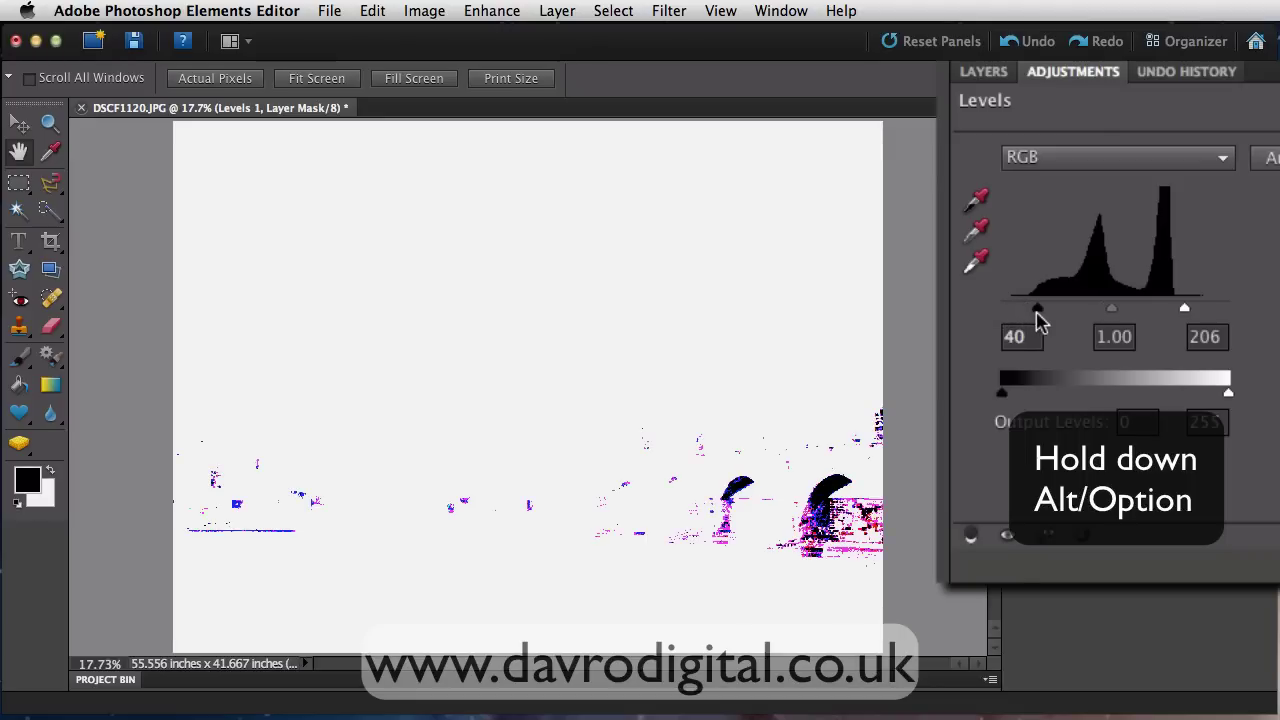
pyautogui.moveTo(1037, 314); pyautogui.dragTo(1037, 314)
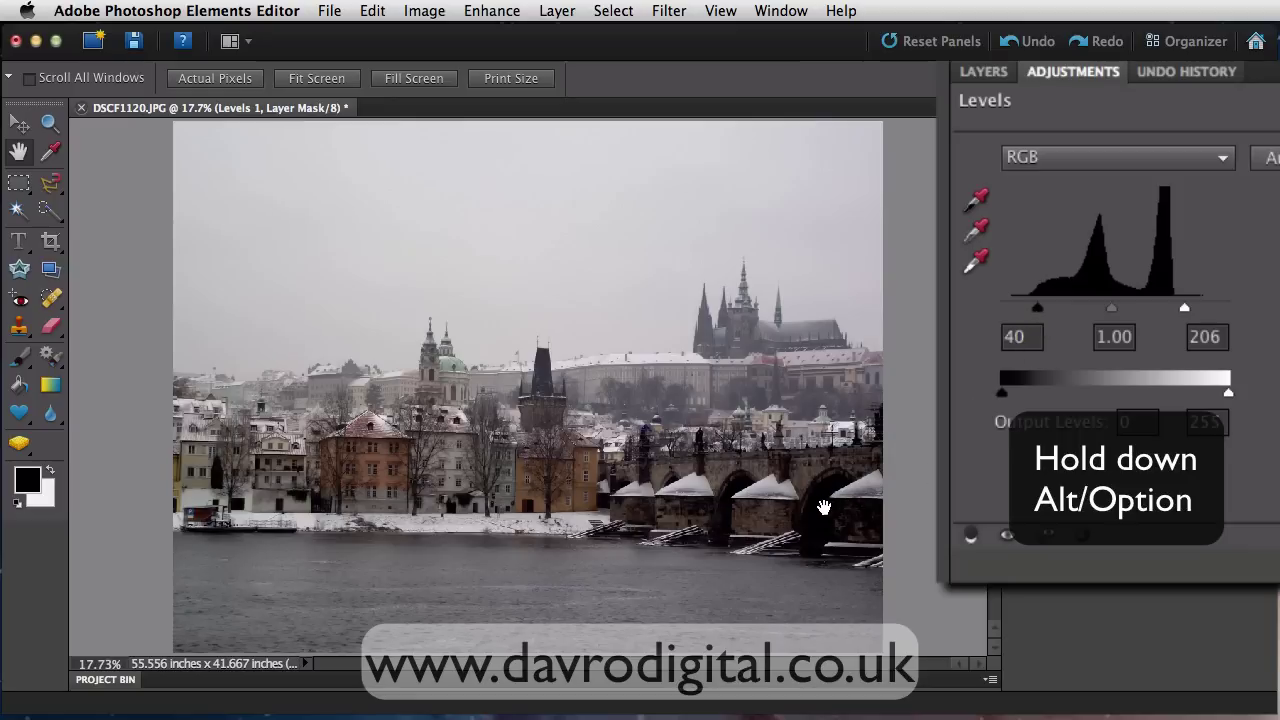
pyautogui.moveTo(1040, 311); pyautogui.dragTo(1018, 309)
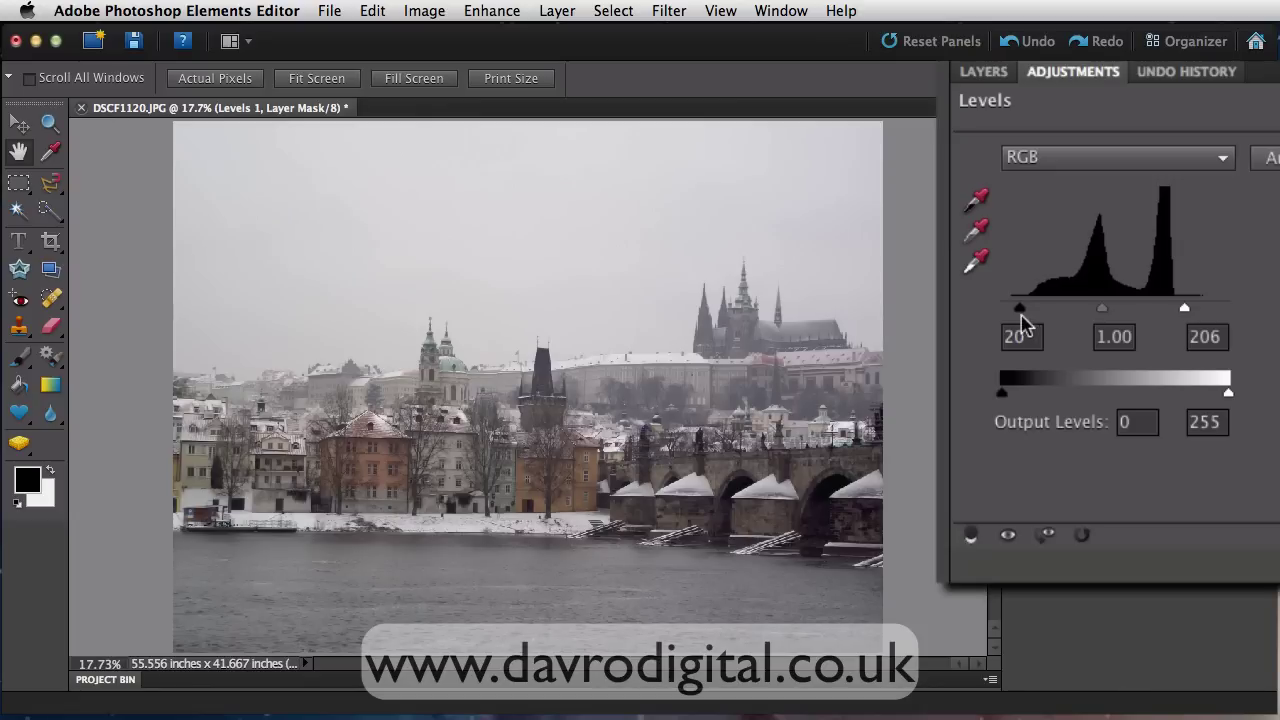
pyautogui.moveTo(1016, 314); pyautogui.dragTo(1012, 313)
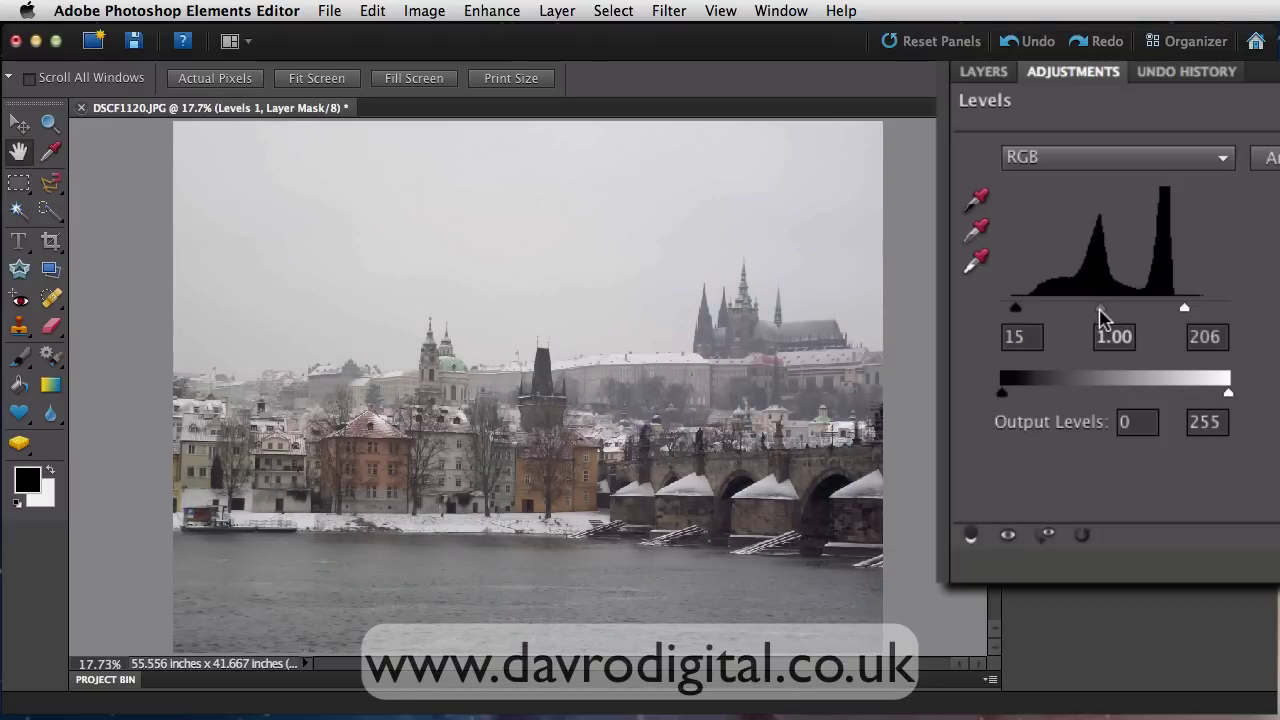
# - Try a darker midtone of 0.83 in Levels, and settle the midtone value at 1.04
pyautogui.moveTo(1101, 318); pyautogui.dragTo(1110, 318)
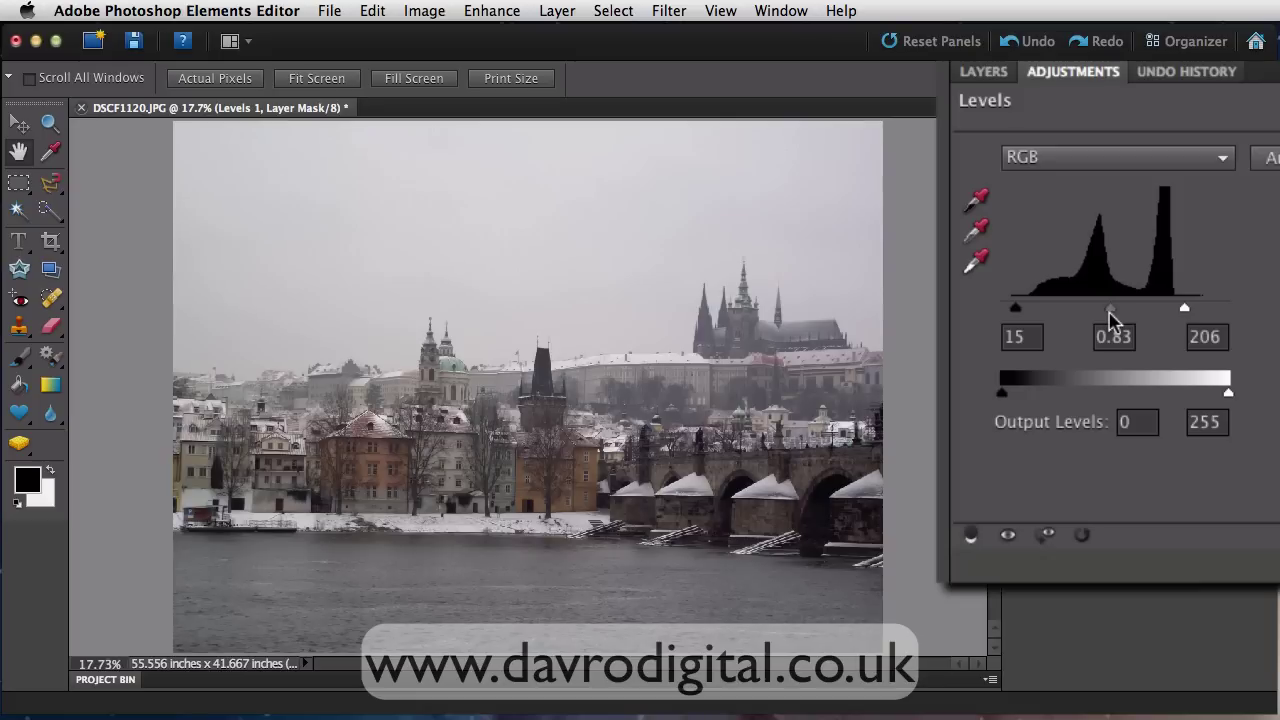
pyautogui.moveTo(1111, 314); pyautogui.dragTo(1100, 318)
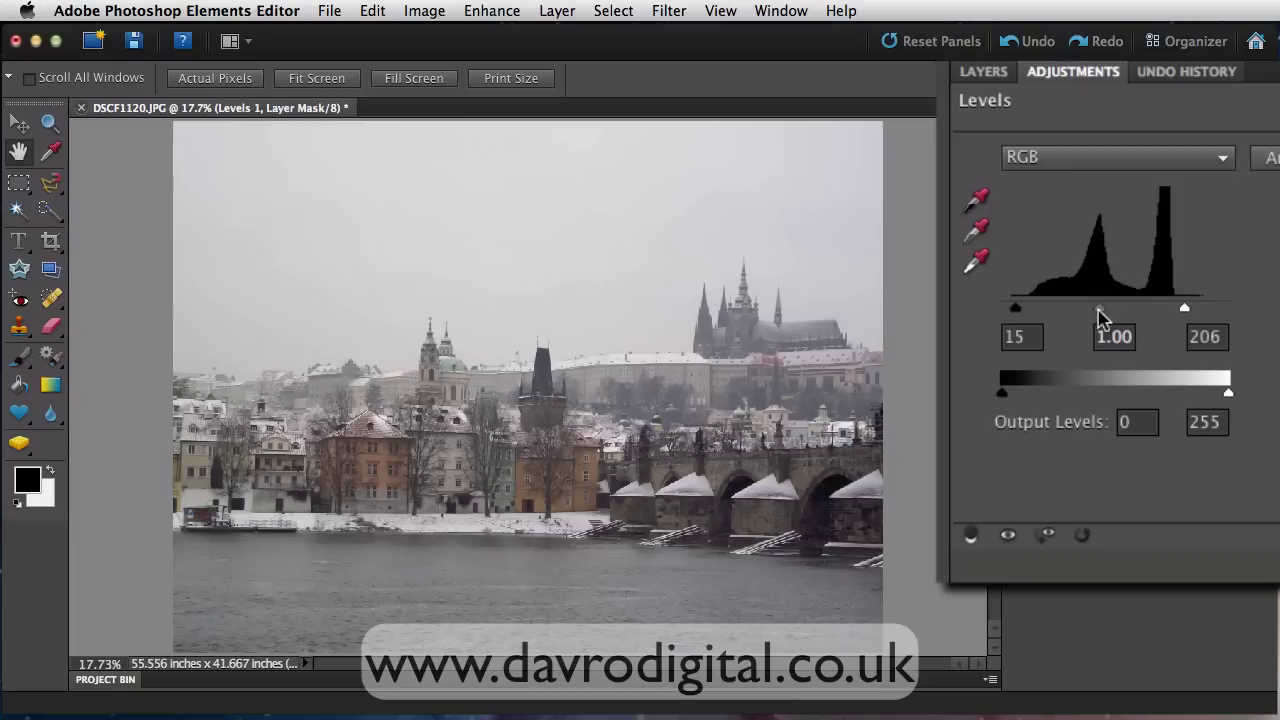
pyautogui.moveTo(1100, 318); pyautogui.dragTo(1097, 318)
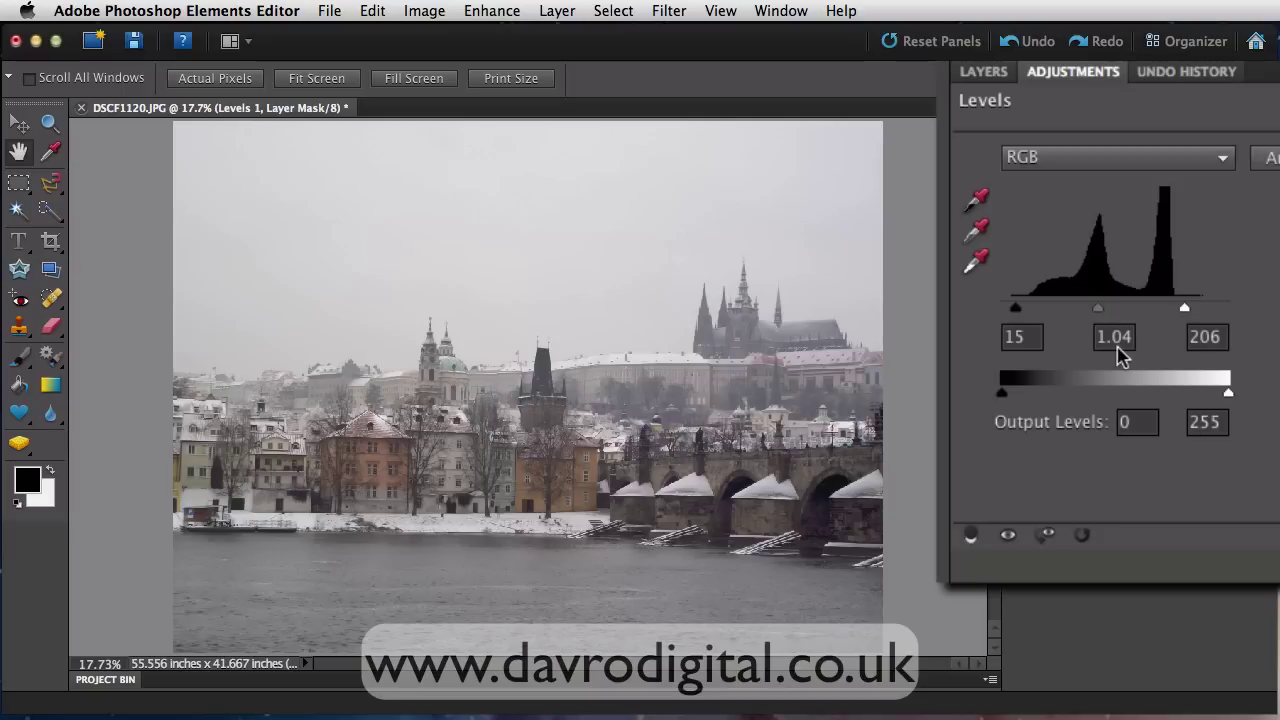
# - Hide and show the Levels layer to compare the photo before and after the adjustment
pyautogui.click(1010, 538)
pyautogui.click(984, 73)
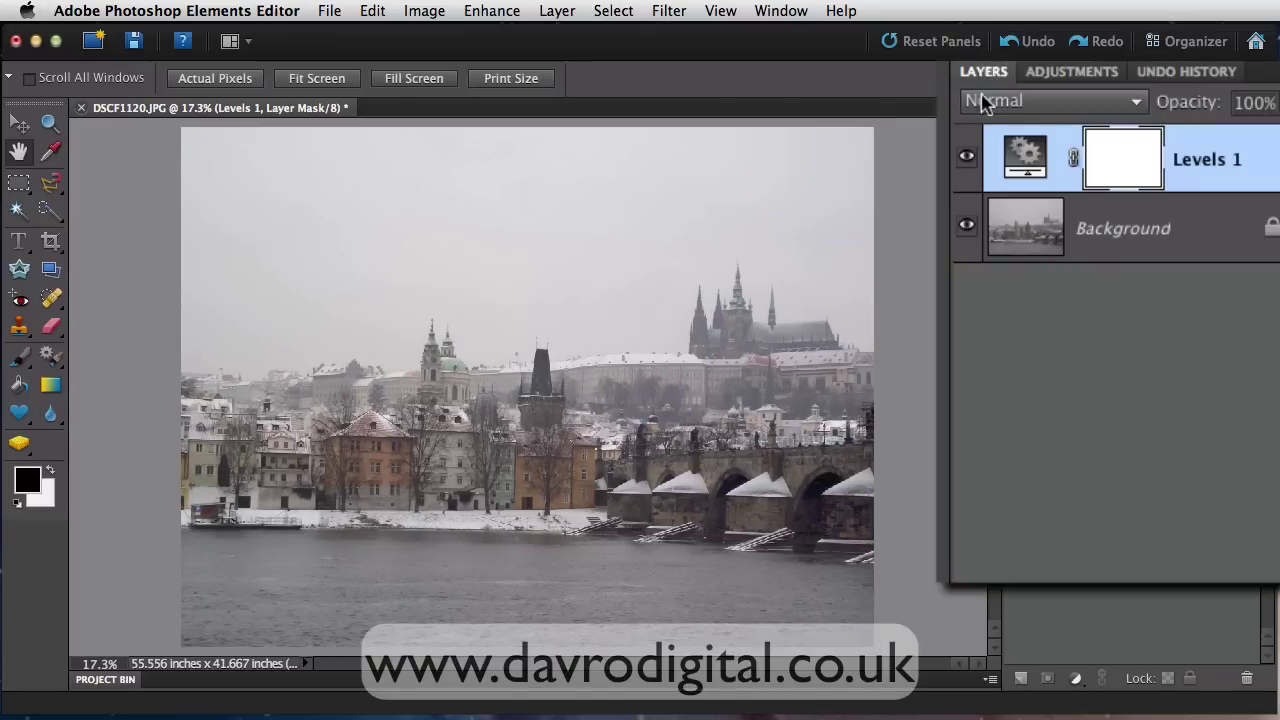
pyautogui.click(967, 165)
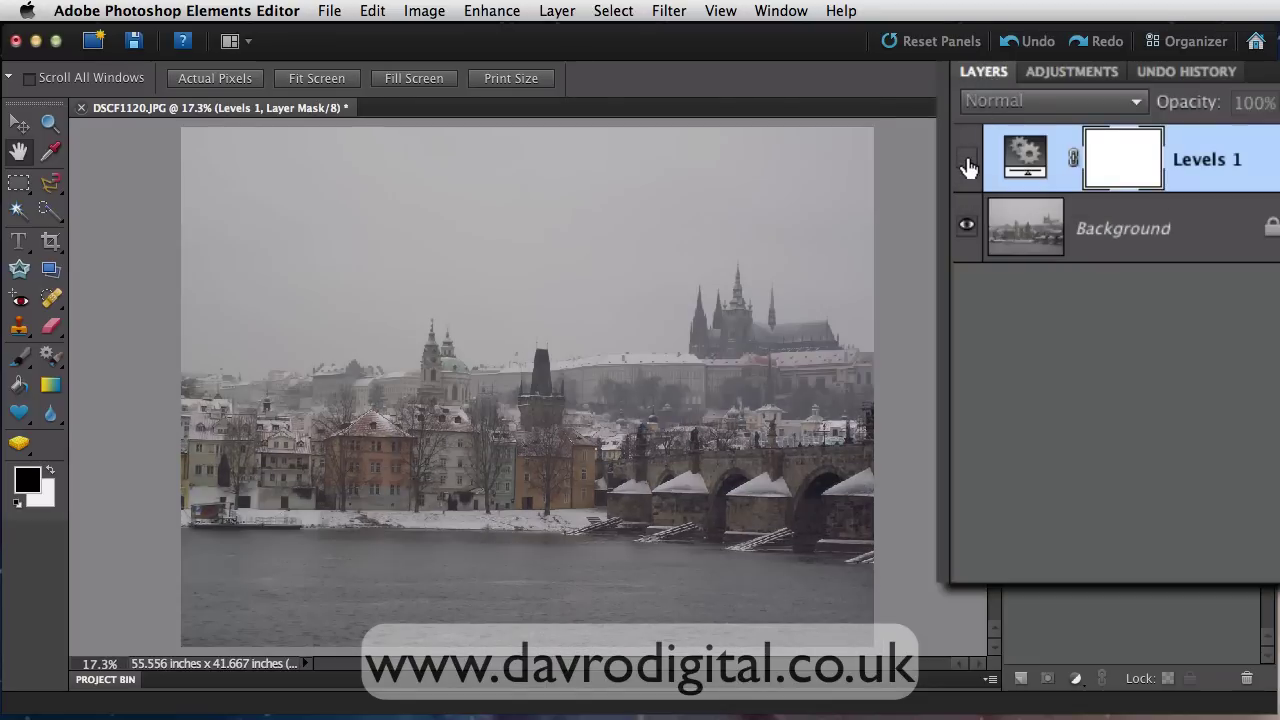
pyautogui.click(967, 165)
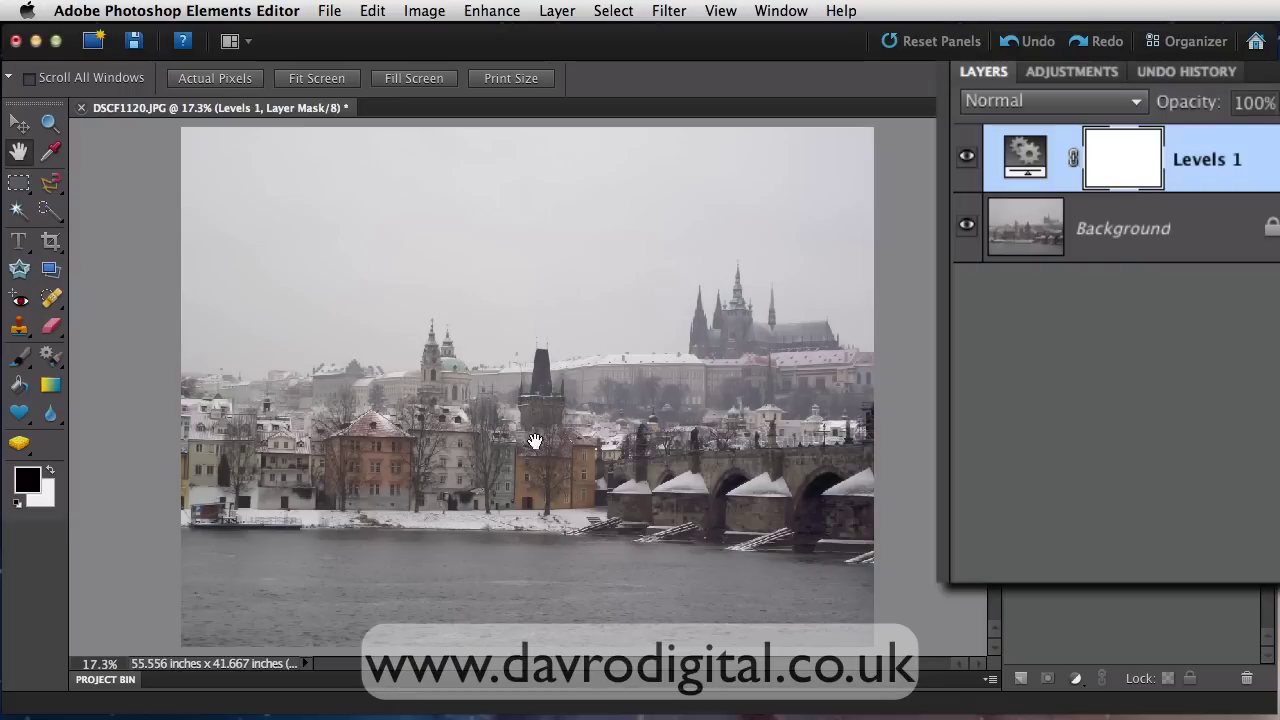
# - Select the Background layer and draw a crop frame around the whole photo with the Crop tool
pyautogui.click(1097, 245)
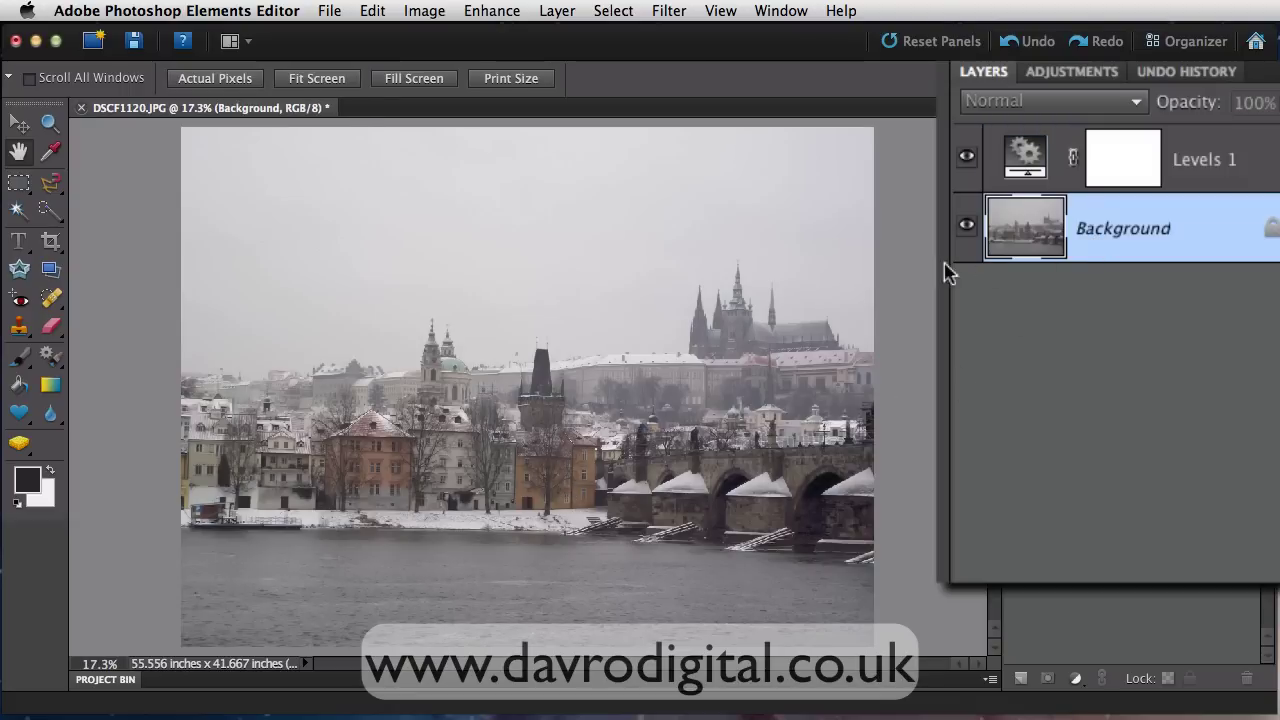
pyautogui.click(51, 243)
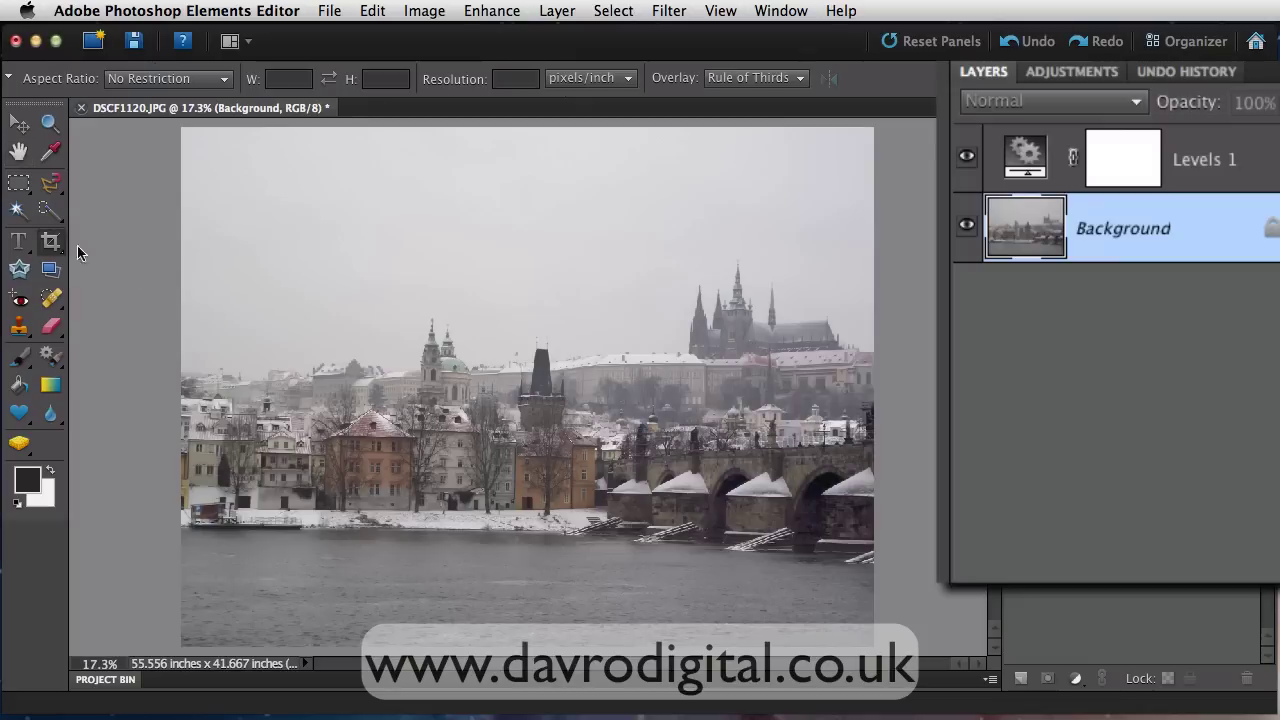
pyautogui.moveTo(181, 133); pyautogui.dragTo(876, 648)
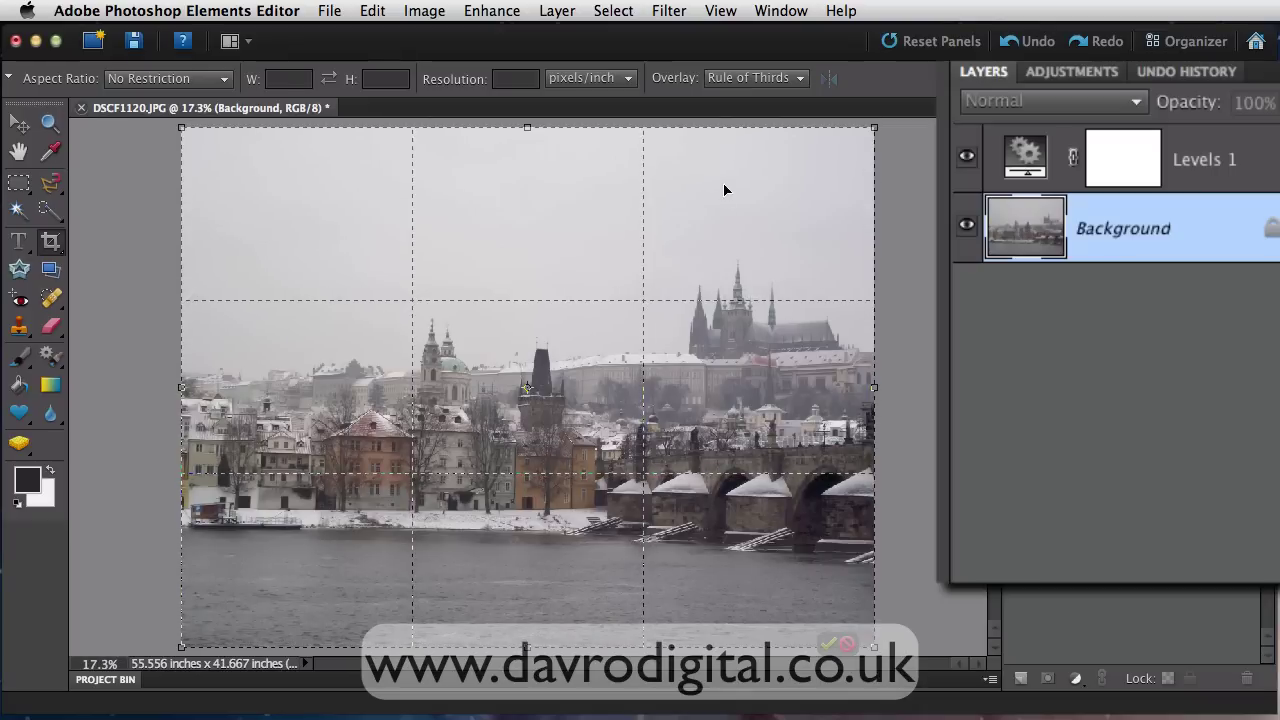
# - Check the riverbank's alignment with the Grid crop overlay, and restore the Rule of Thirds overlay
pyautogui.click(723, 80)
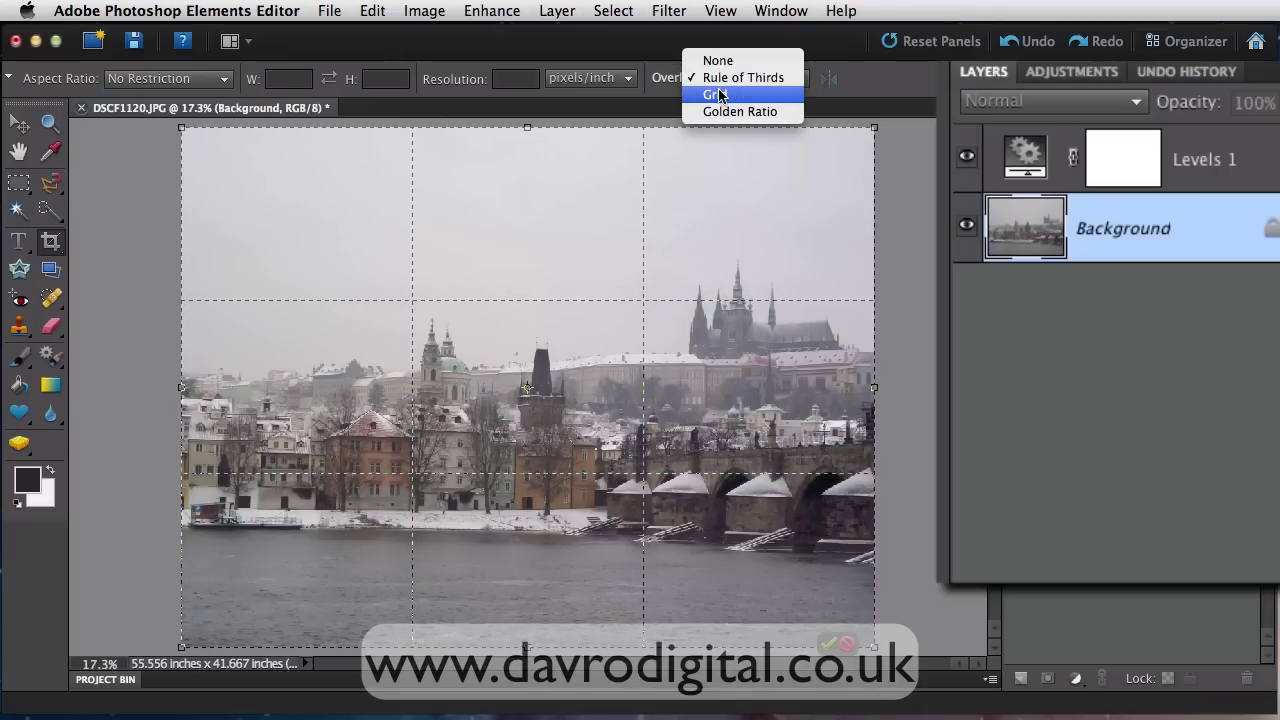
pyautogui.click(718, 94)
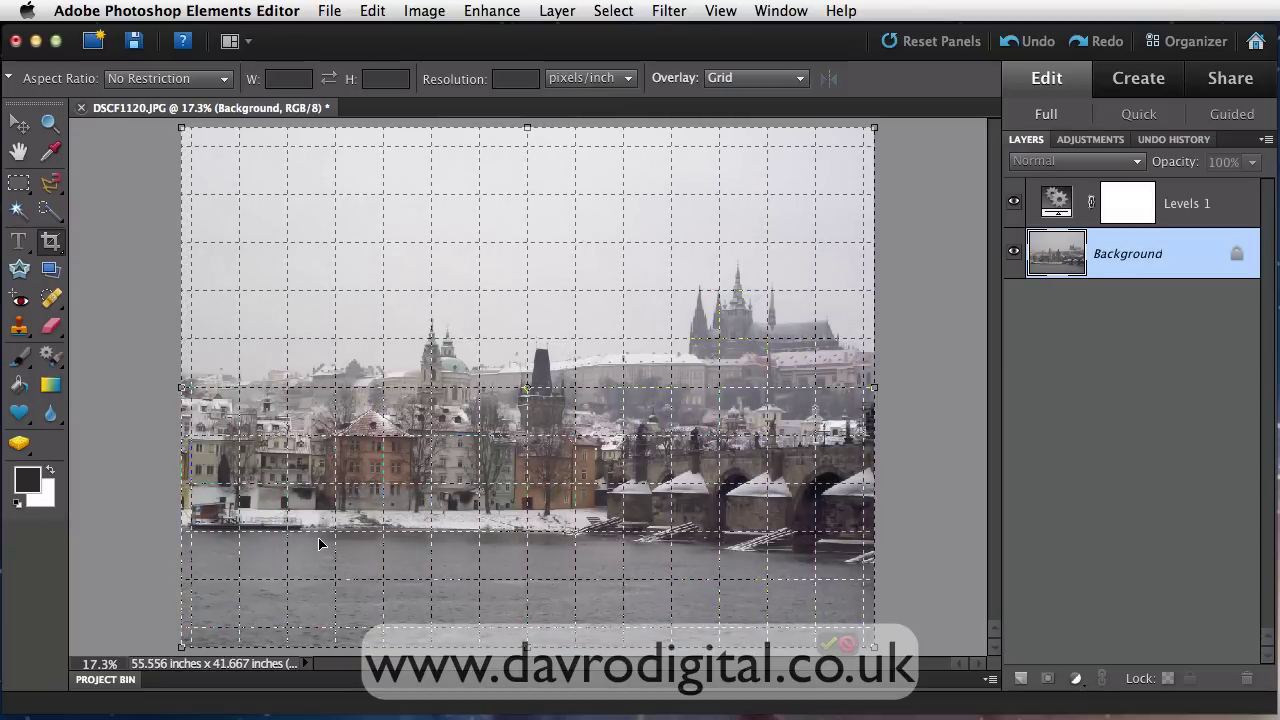
pyautogui.click(357, 532)
pyautogui.click(491, 434)
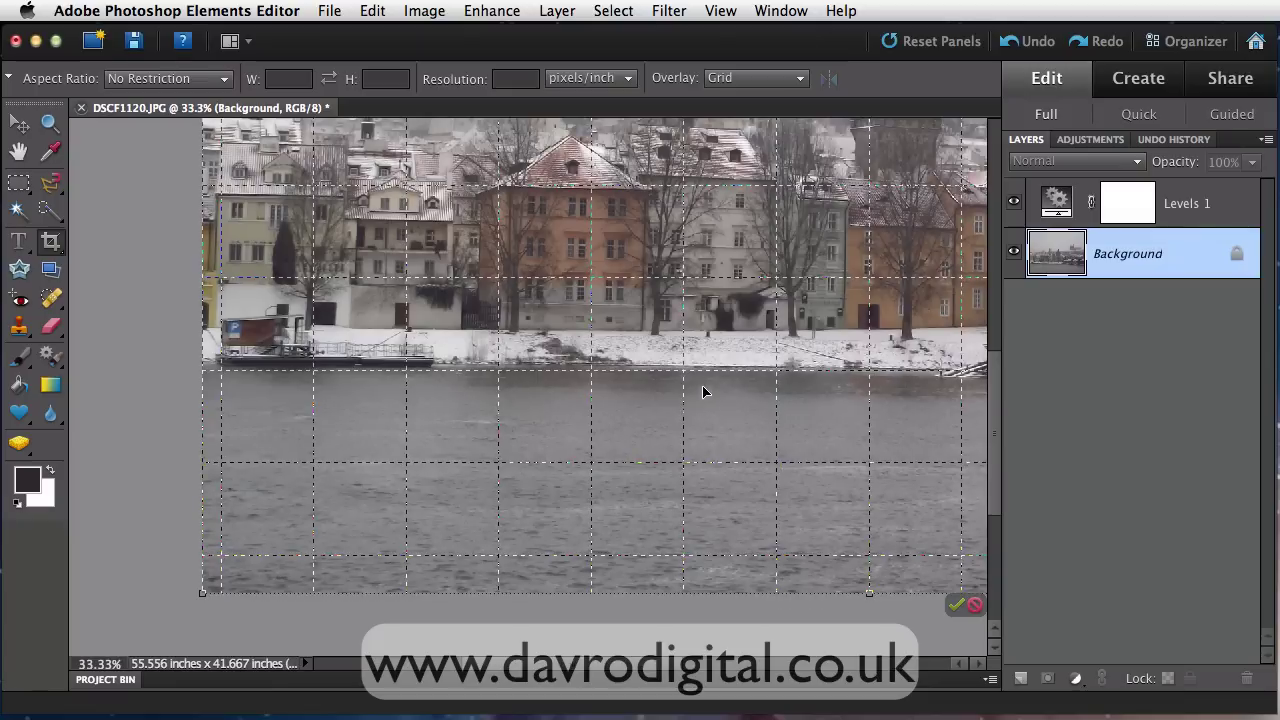
pyautogui.click(757, 79)
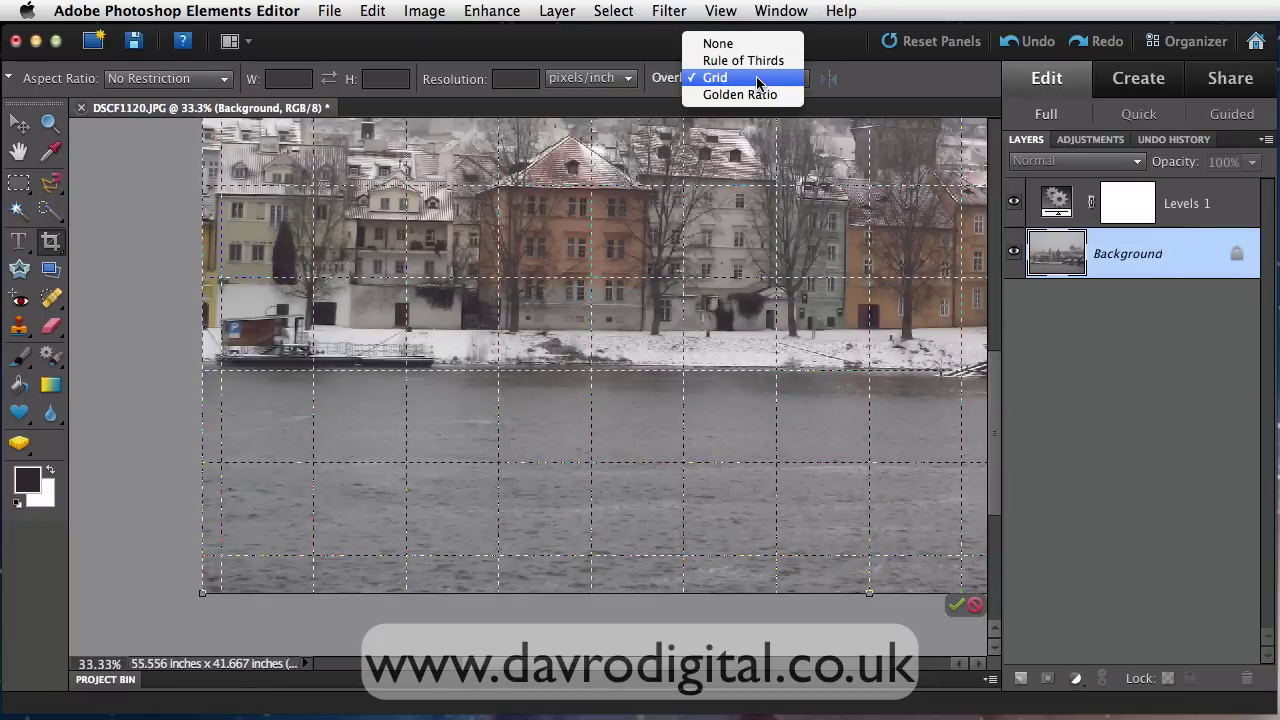
pyautogui.click(758, 60)
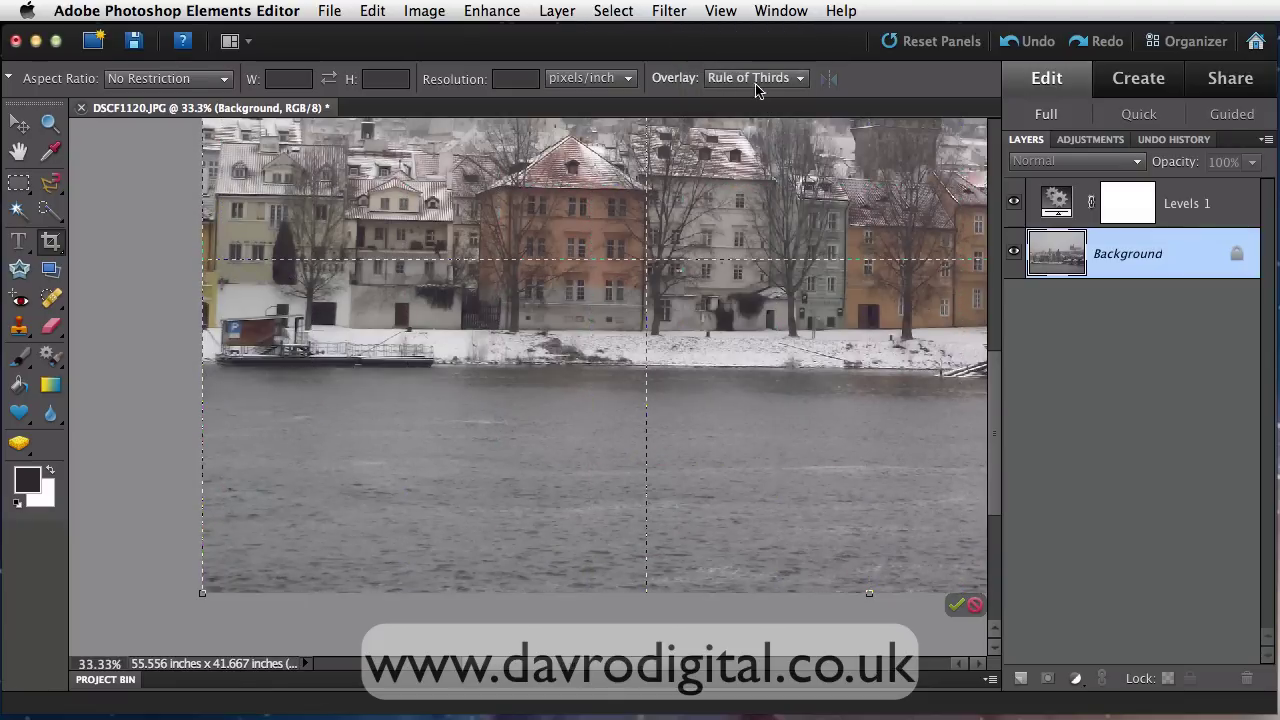
pyautogui.keyDown('alt'); pyautogui.keyDown('super'); pyautogui.click(700, 460); pyautogui.keyUp('super'); pyautogui.keyUp('alt')
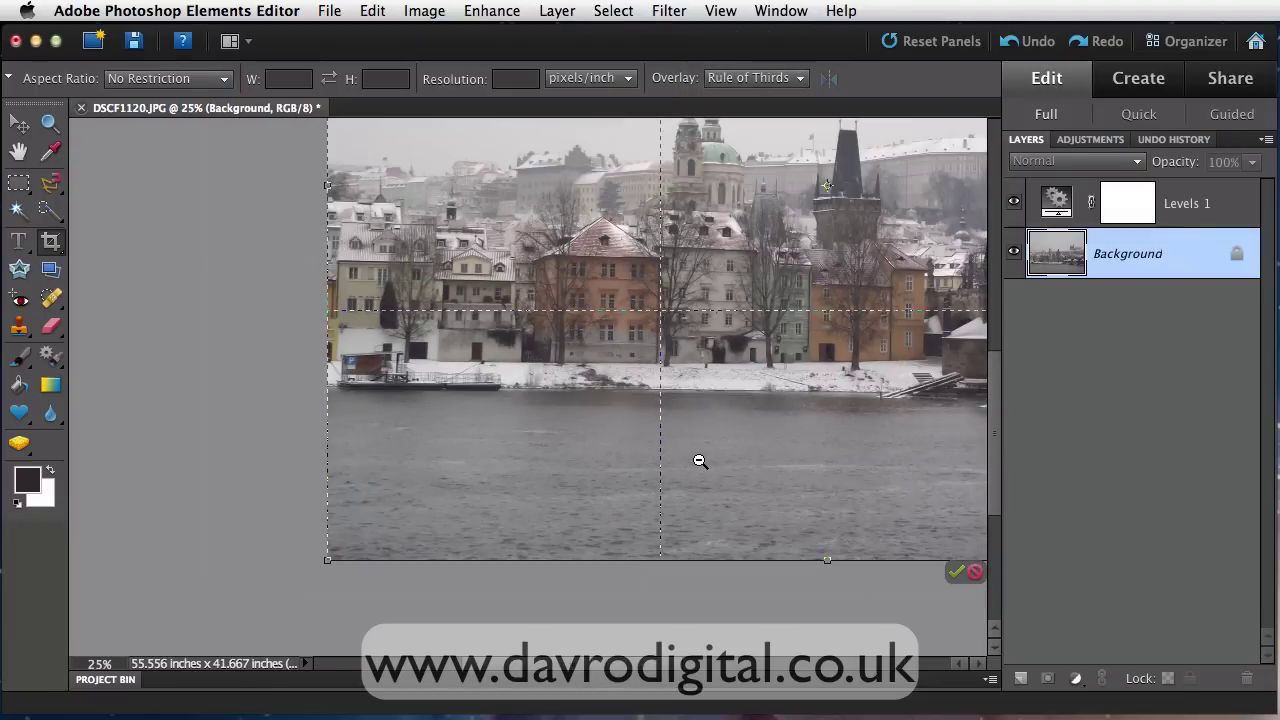
pyautogui.keyDown('alt'); pyautogui.keyDown('super'); pyautogui.click(700, 460); pyautogui.keyUp('super'); pyautogui.keyUp('alt')
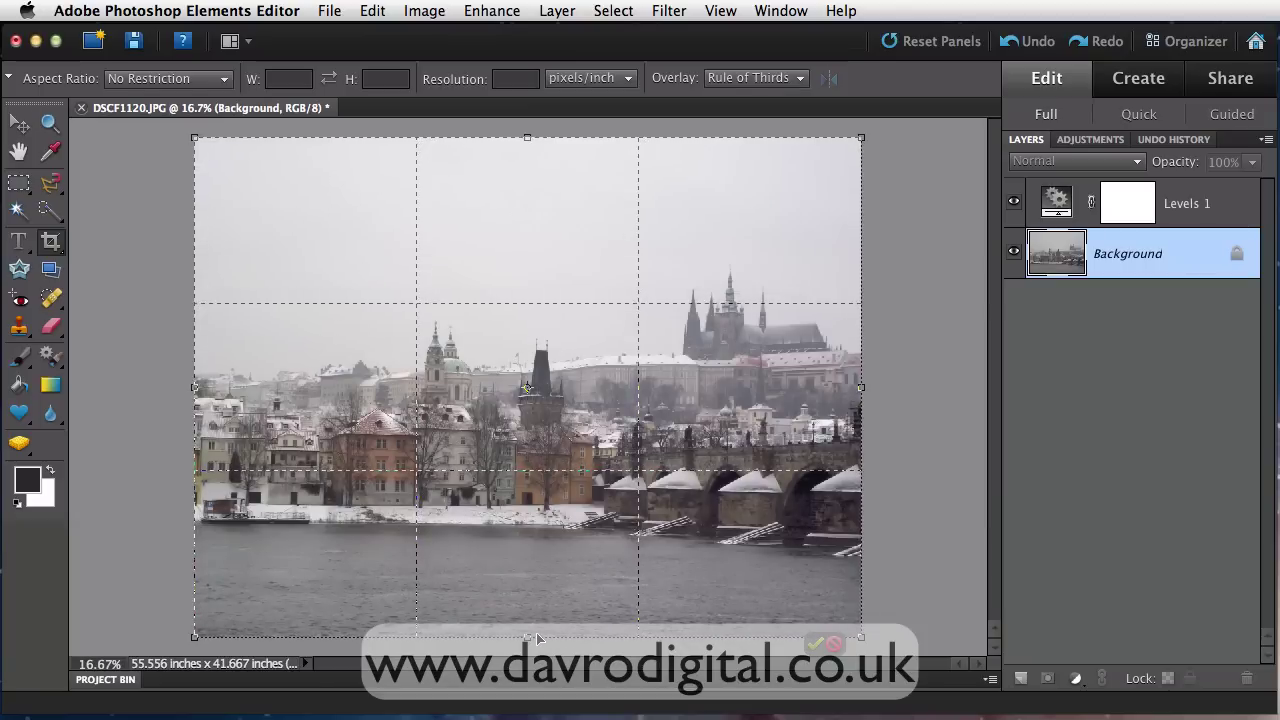
# - Raise the crop frame's bottom edge to the riverbank and rotate the frame slightly to match the waterline
pyautogui.moveTo(526, 635); pyautogui.dragTo(528, 525)
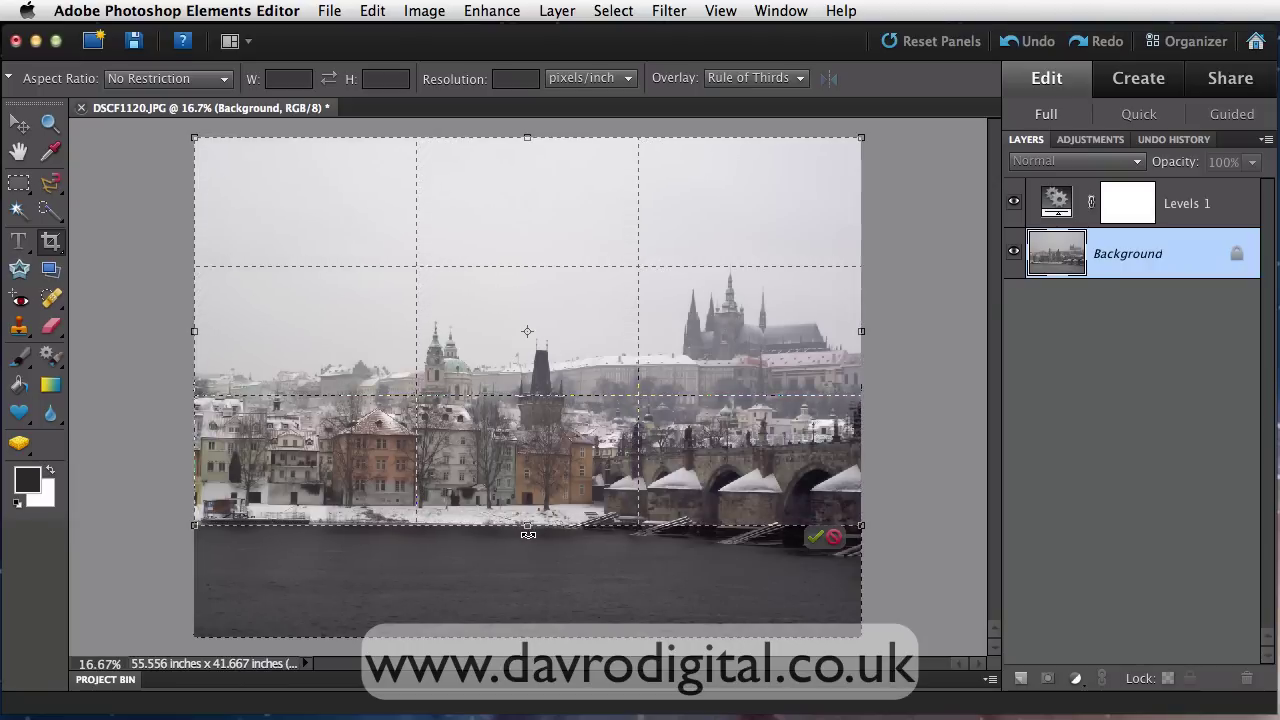
pyautogui.keyDown('super'); pyautogui.click(528, 537); pyautogui.keyUp('super')
pyautogui.keyDown('super'); pyautogui.click(528, 537); pyautogui.keyUp('super')
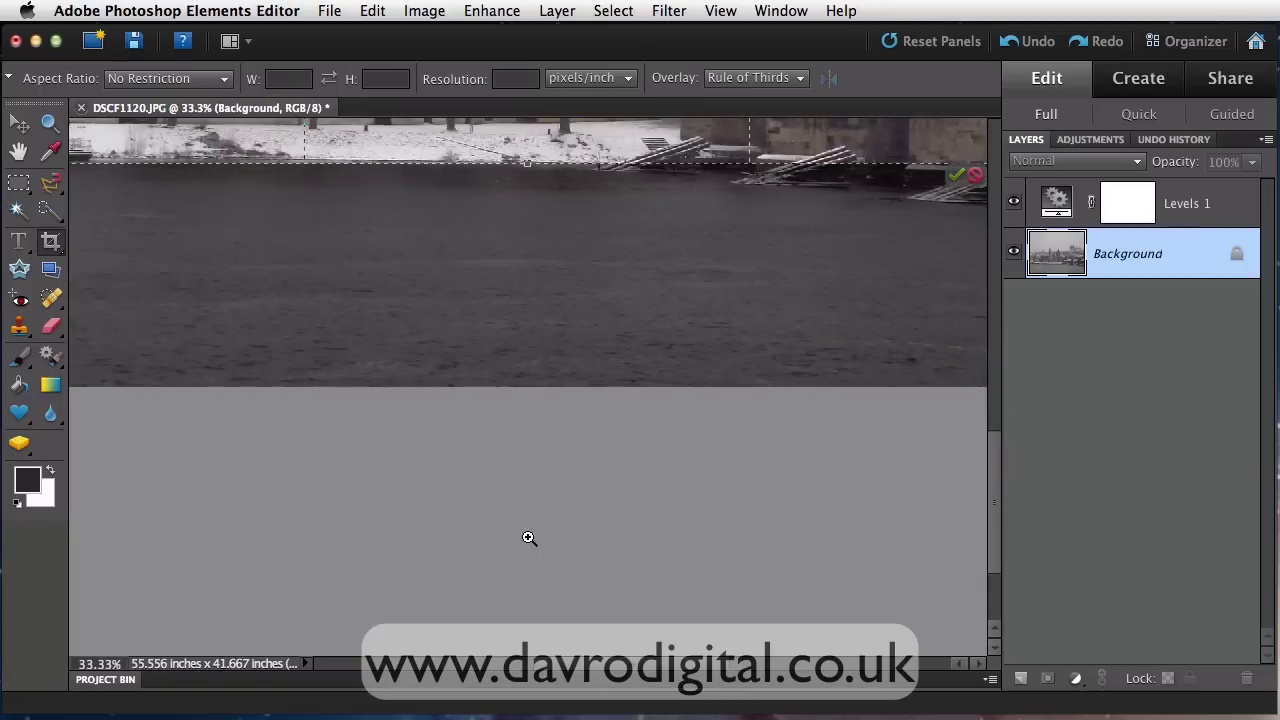
pyautogui.moveTo(499, 309); pyautogui.dragTo(643, 591)
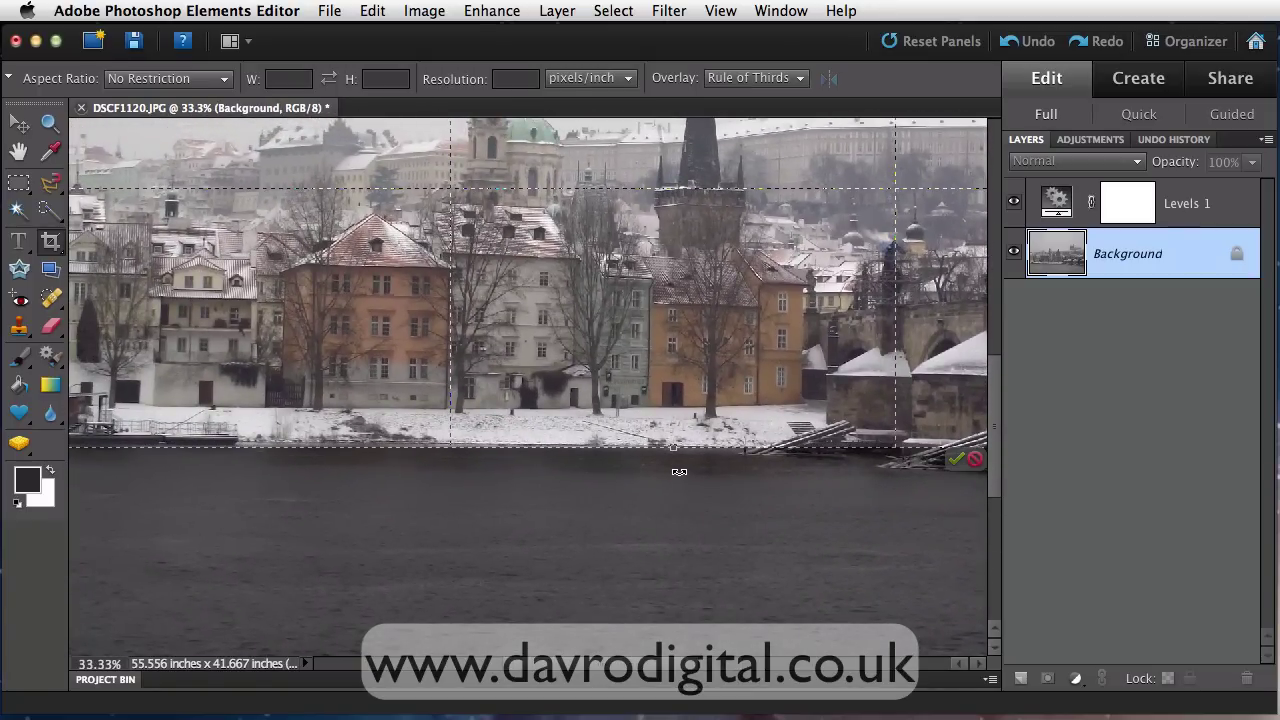
pyautogui.moveTo(678, 471); pyautogui.dragTo(672, 470)
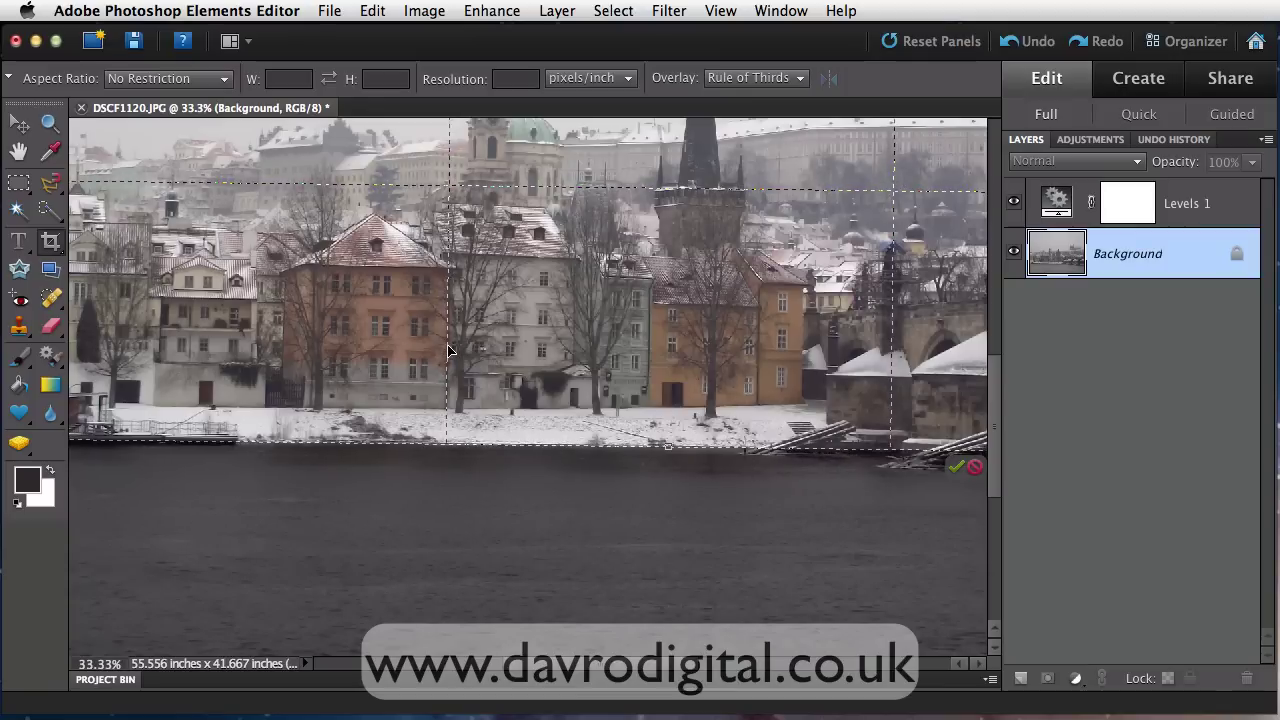
# - Fit the tilted crop frame back around the whole photo, pull its edges in to exclude the empty canvas, and apply the crop
pyautogui.keyDown('alt'); pyautogui.click(466, 474); pyautogui.keyUp('alt')
pyautogui.keyDown('alt'); pyautogui.click(466, 474); pyautogui.keyUp('alt')
pyautogui.keyDown('alt'); pyautogui.click(470, 476); pyautogui.keyUp('alt')
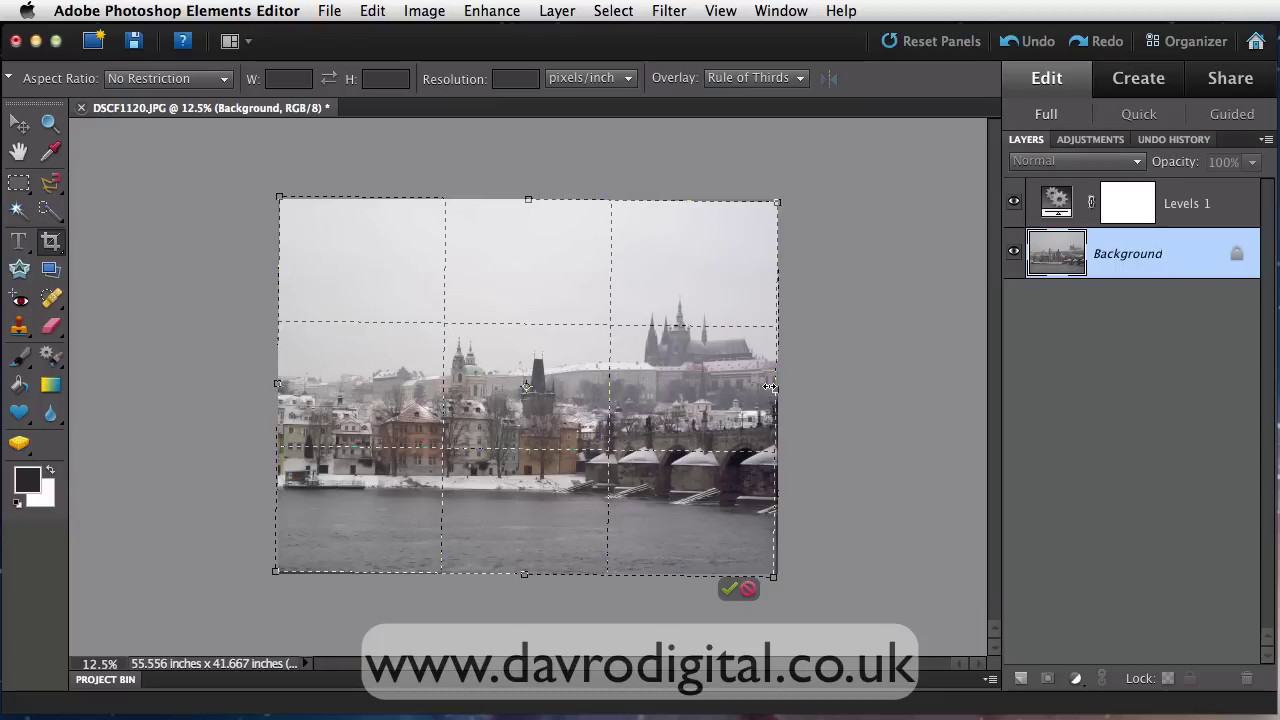
pyautogui.moveTo(769, 387); pyautogui.dragTo(771, 387)
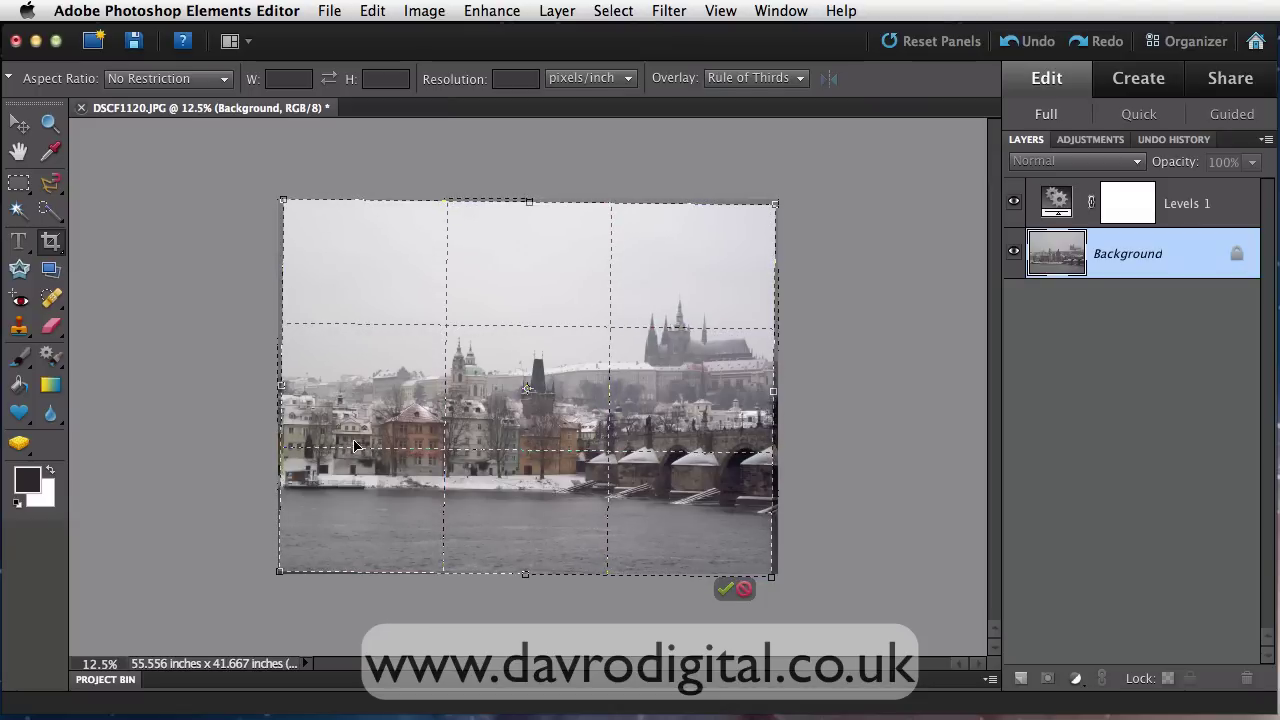
pyautogui.moveTo(524, 575); pyautogui.dragTo(520, 572)
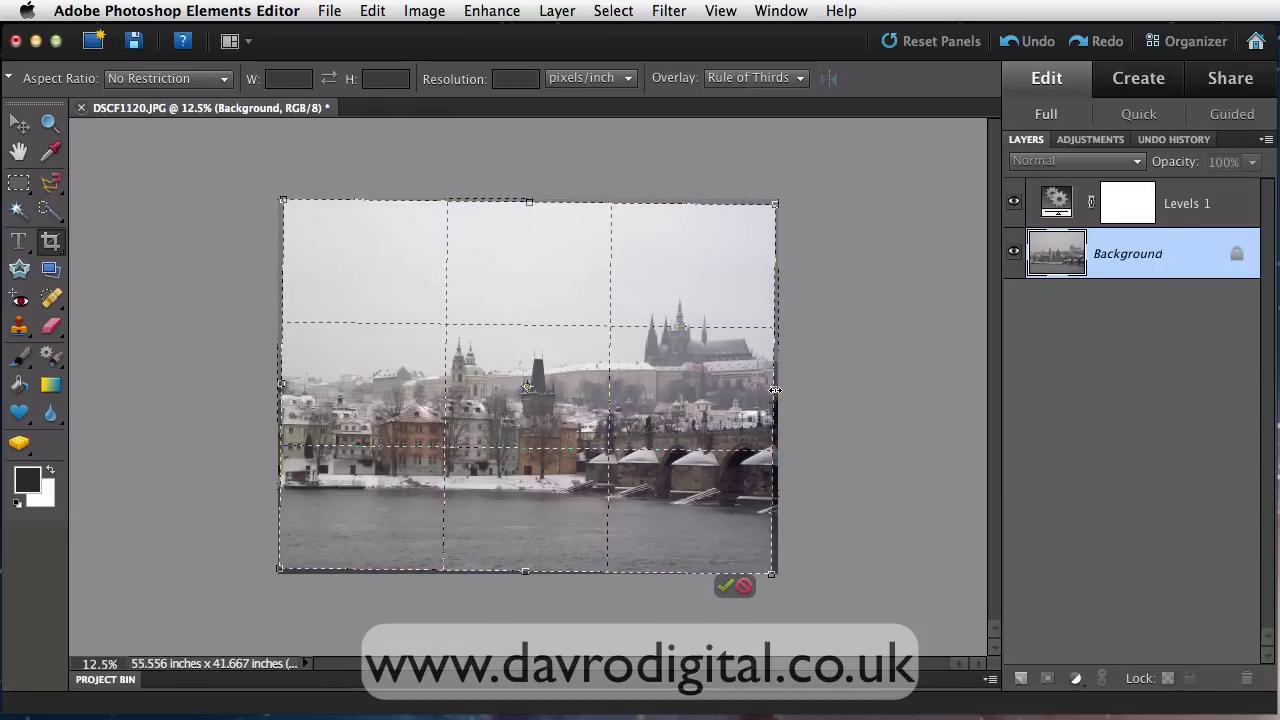
pyautogui.click(725, 587)
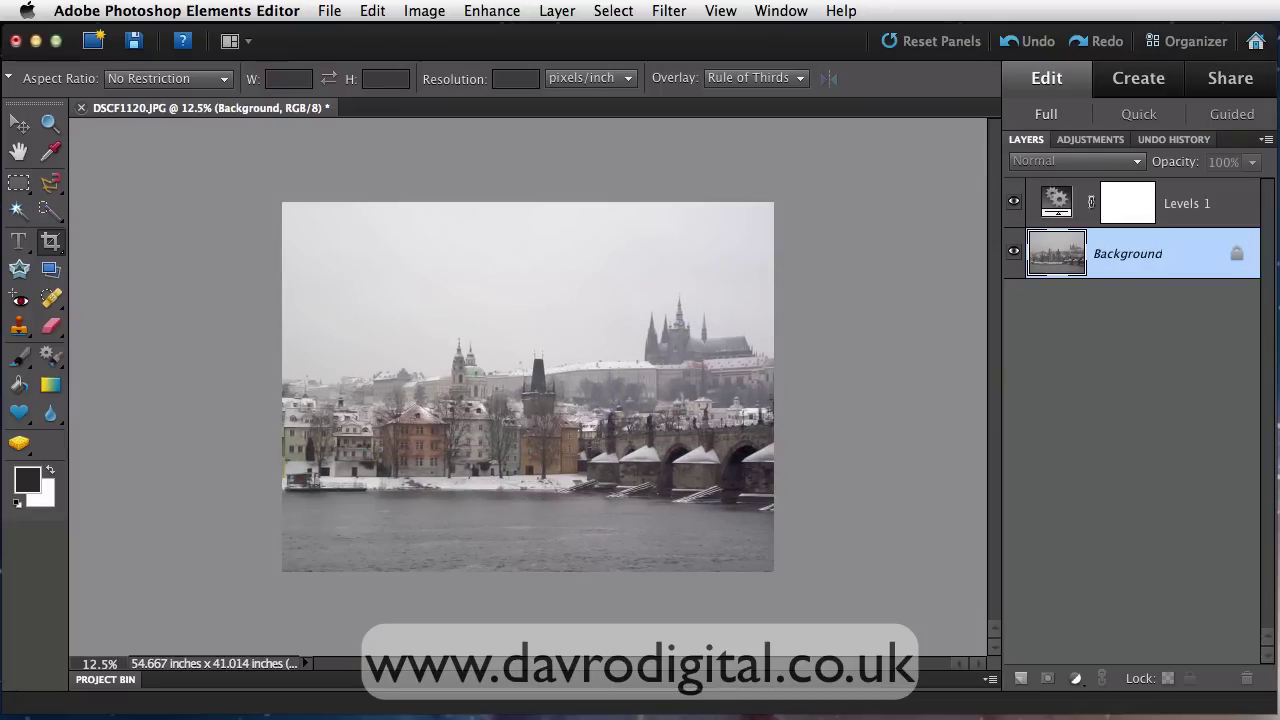
# - Compare the photo before and after the crop using the undo history, ending on the cropped state
pyautogui.click(1176, 139)
pyautogui.click(1120, 275)
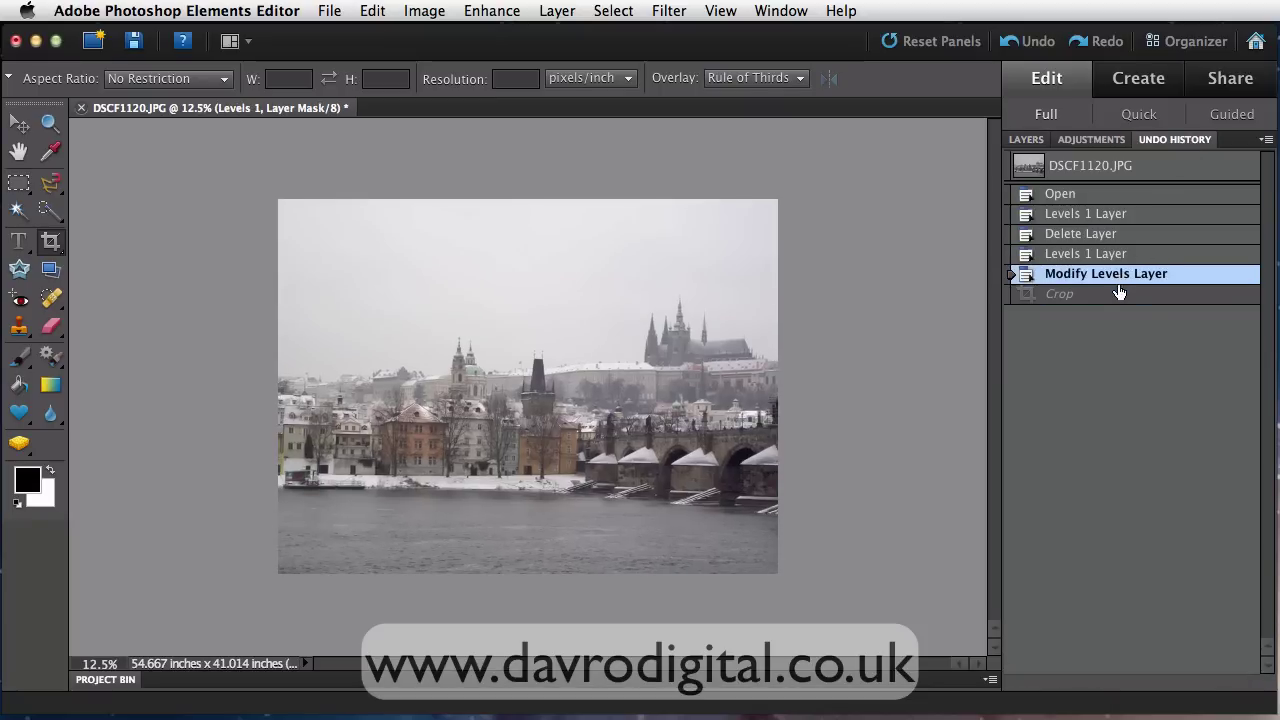
pyautogui.click(1117, 294)
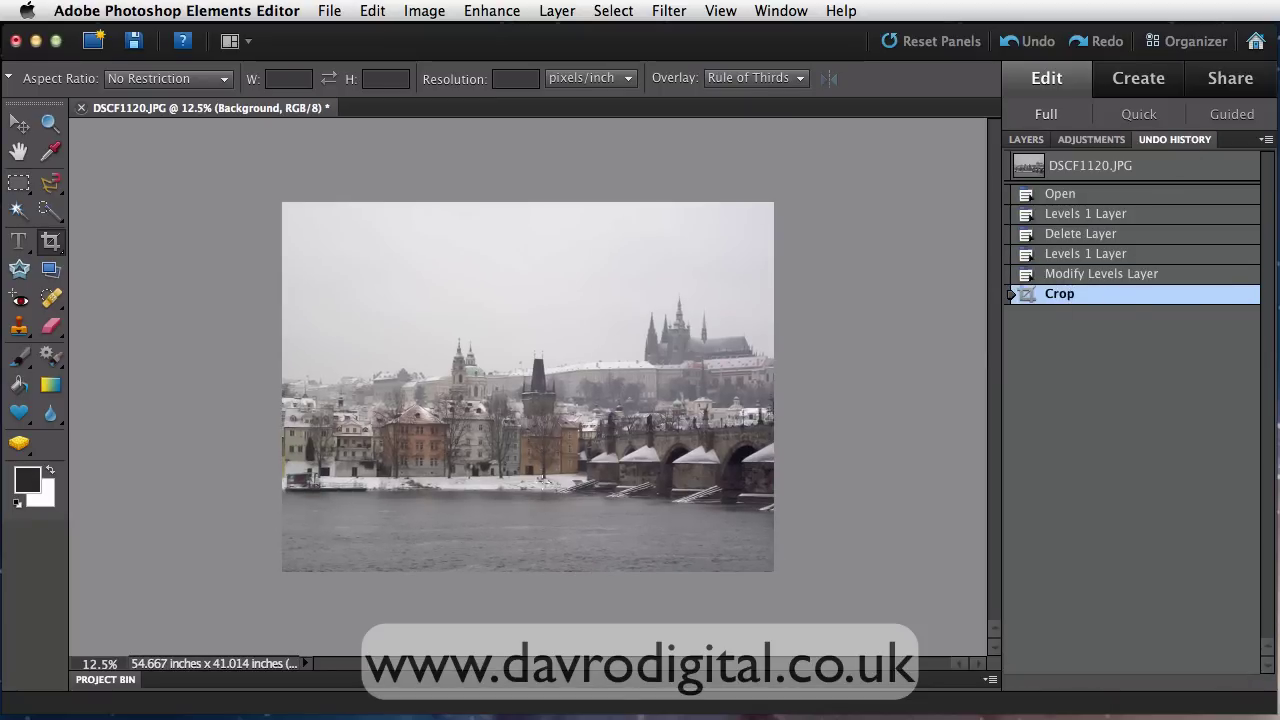
pyautogui.click(616, 468)
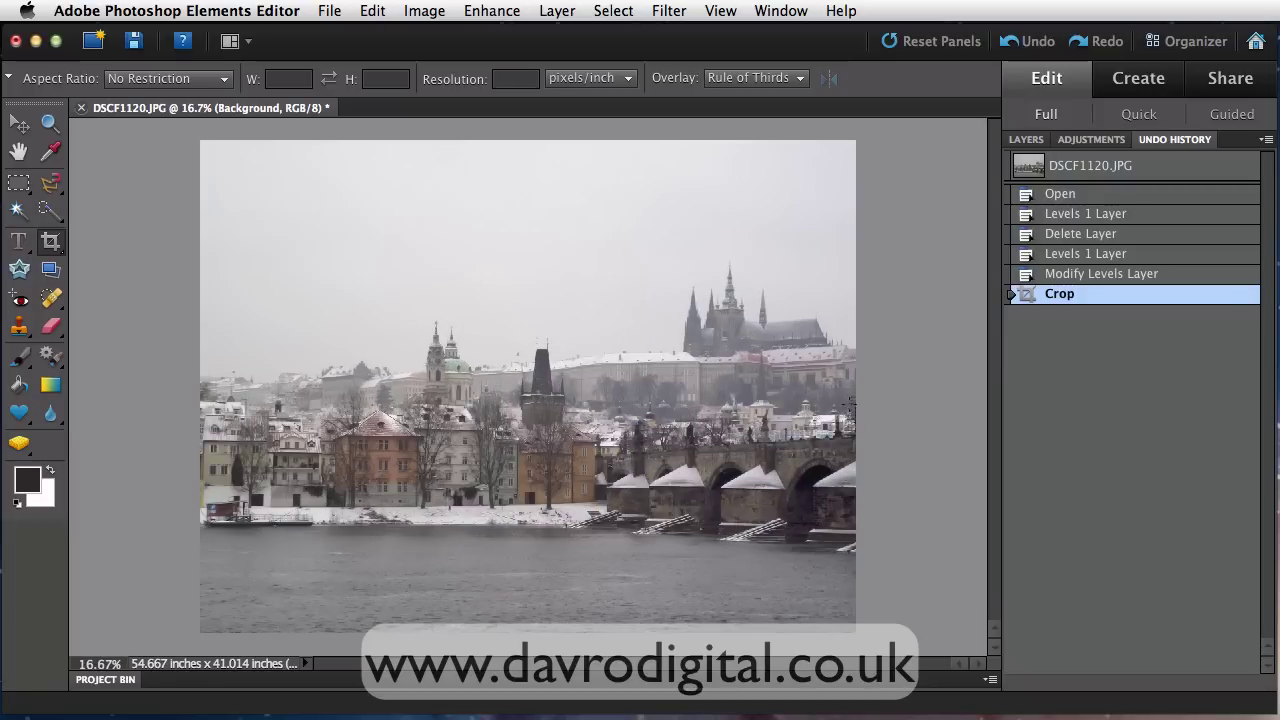
pyautogui.click(1027, 142)
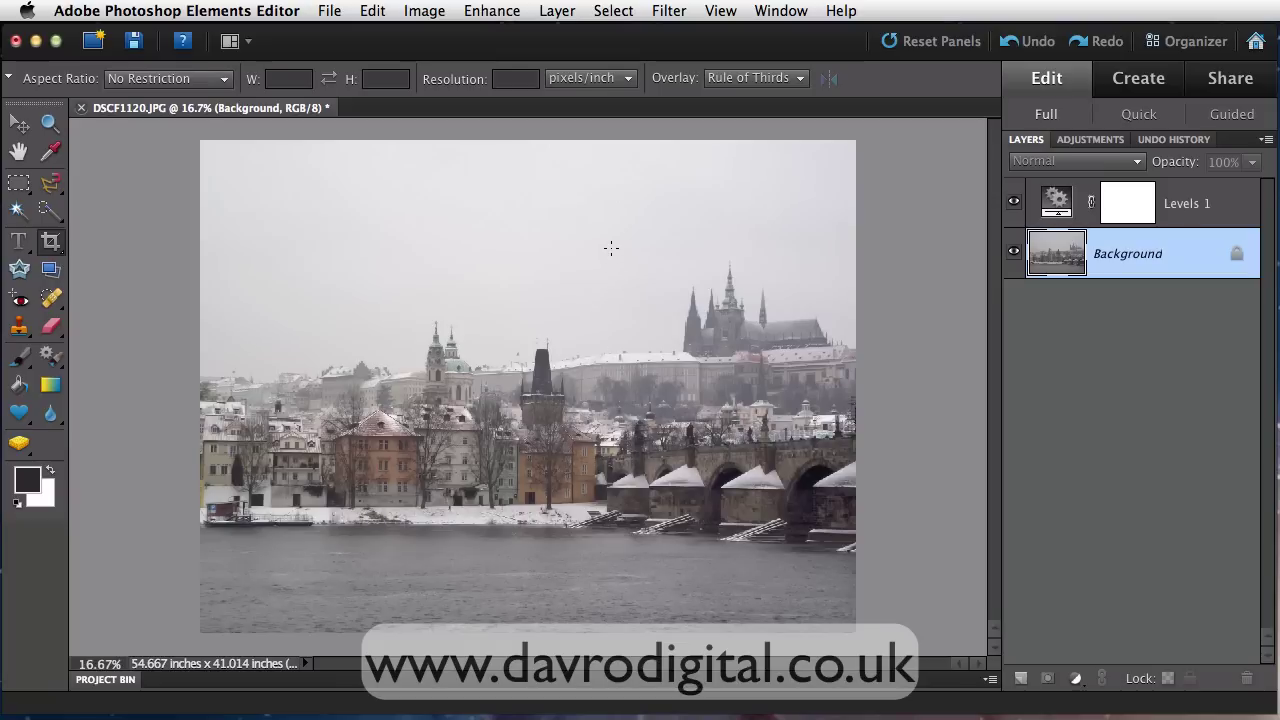
# - Add a linear Gradient Fill layer above Levels 1 using Color to Transparent at 90° and 100% scale, with Reverse on
pyautogui.press('h')
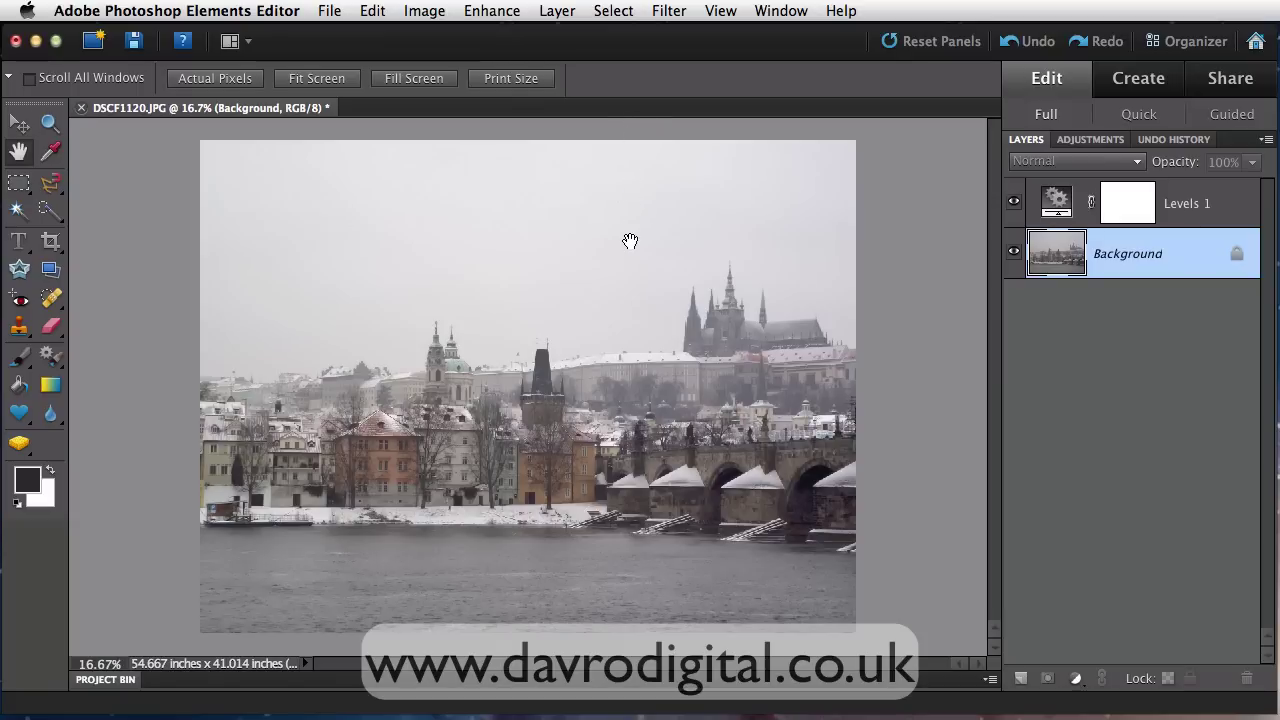
pyautogui.click(1203, 214)
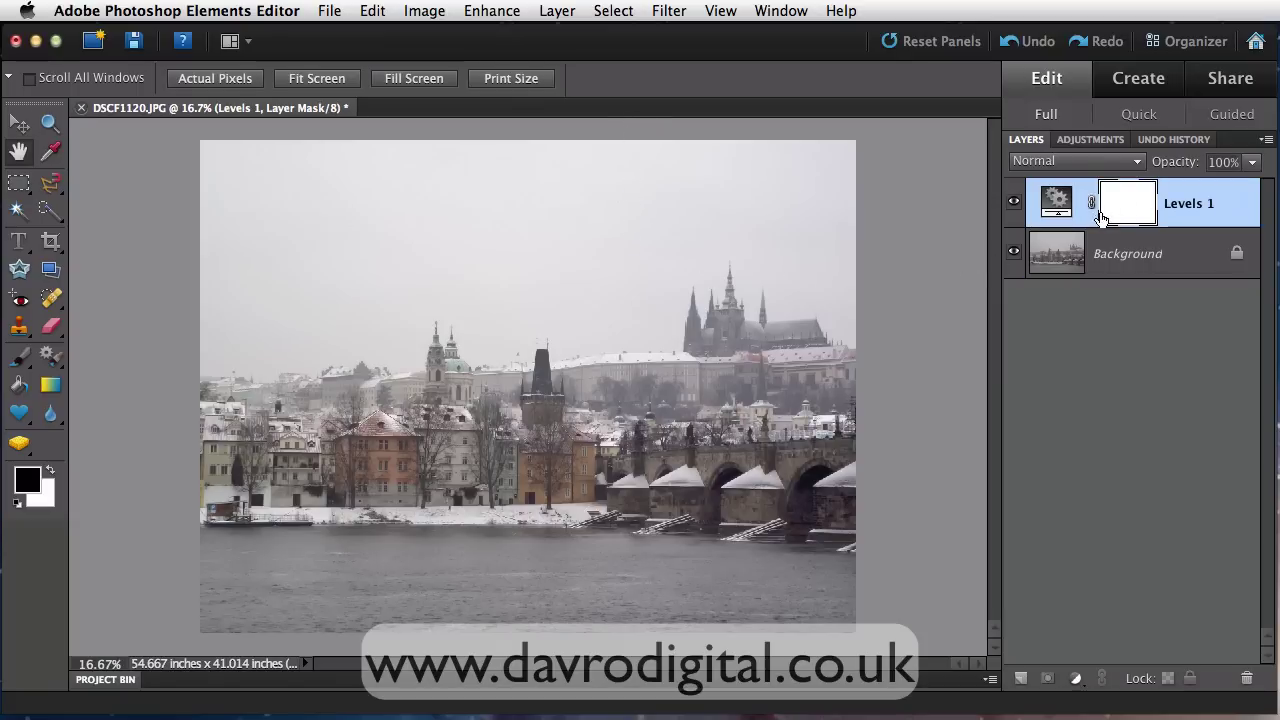
pyautogui.click(1076, 684)
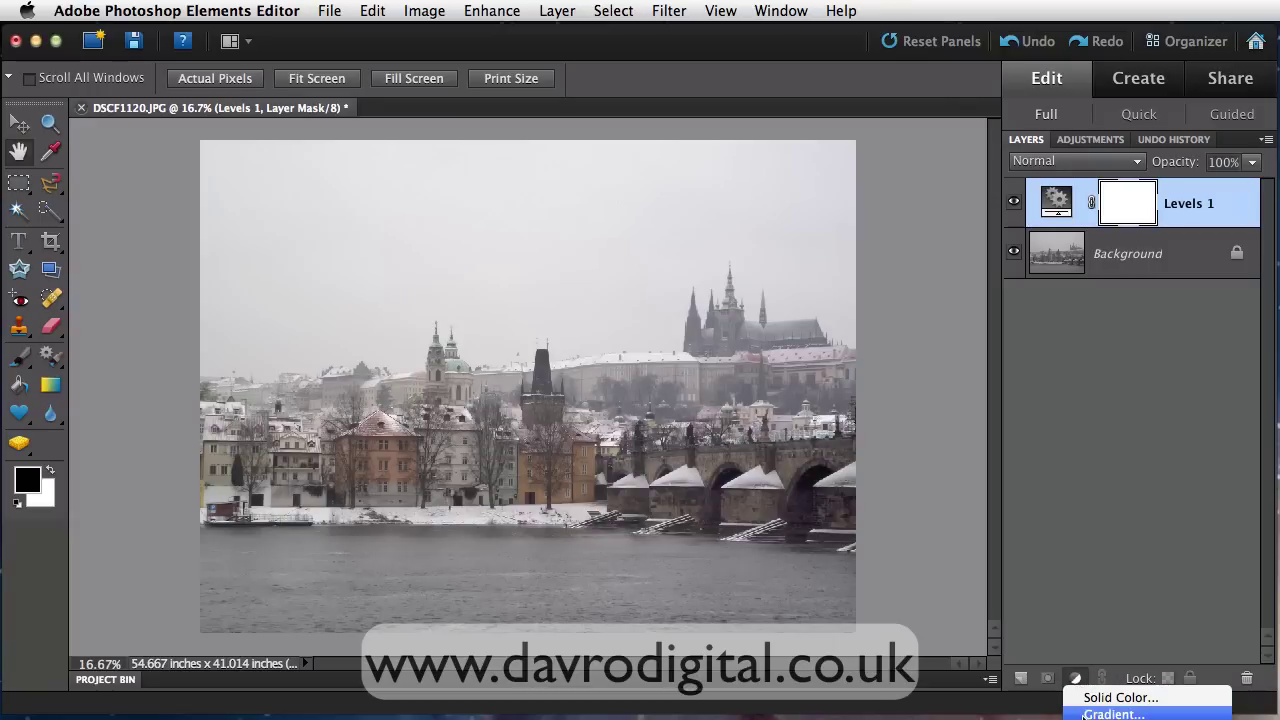
pyautogui.click(1084, 714)
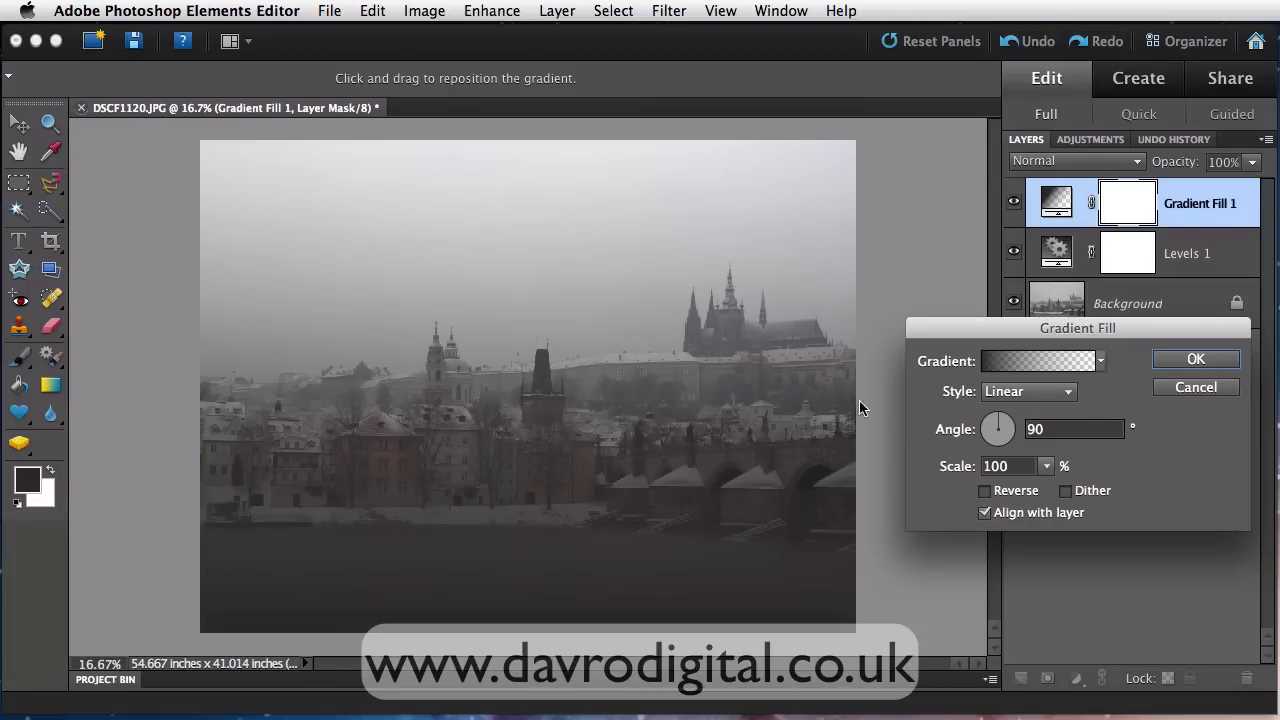
pyautogui.click(986, 491)
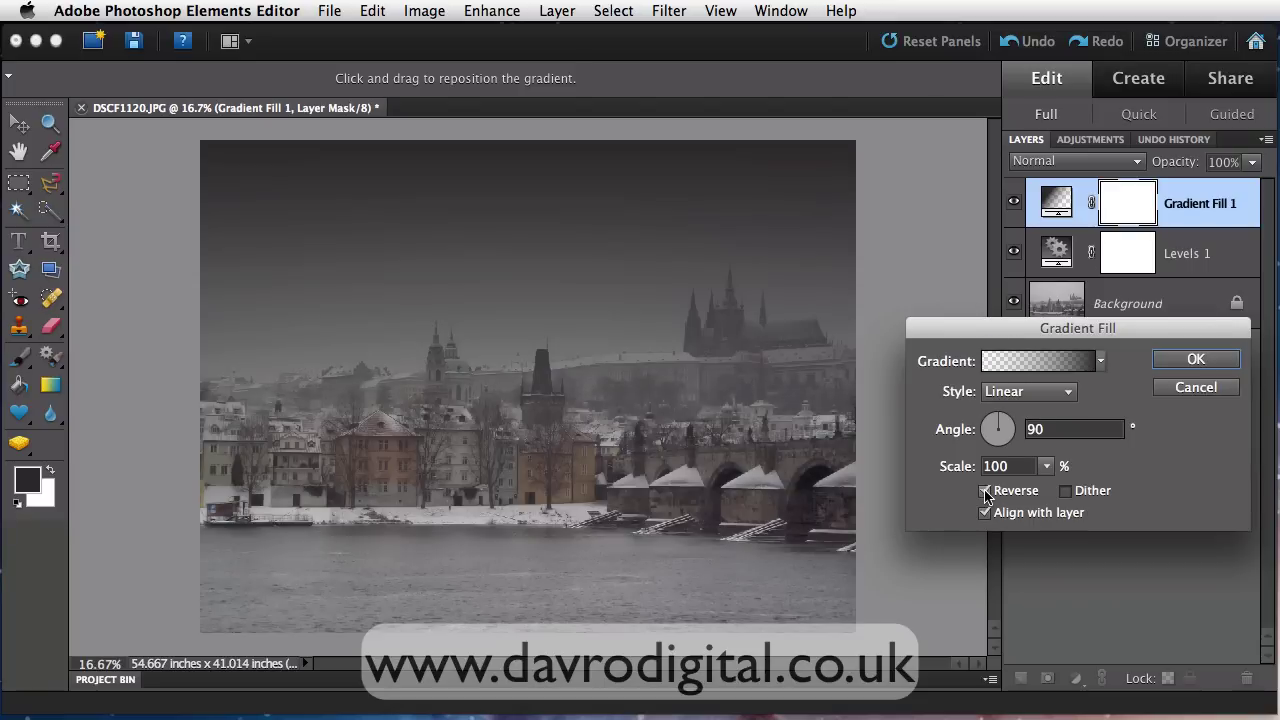
pyautogui.click(1020, 366)
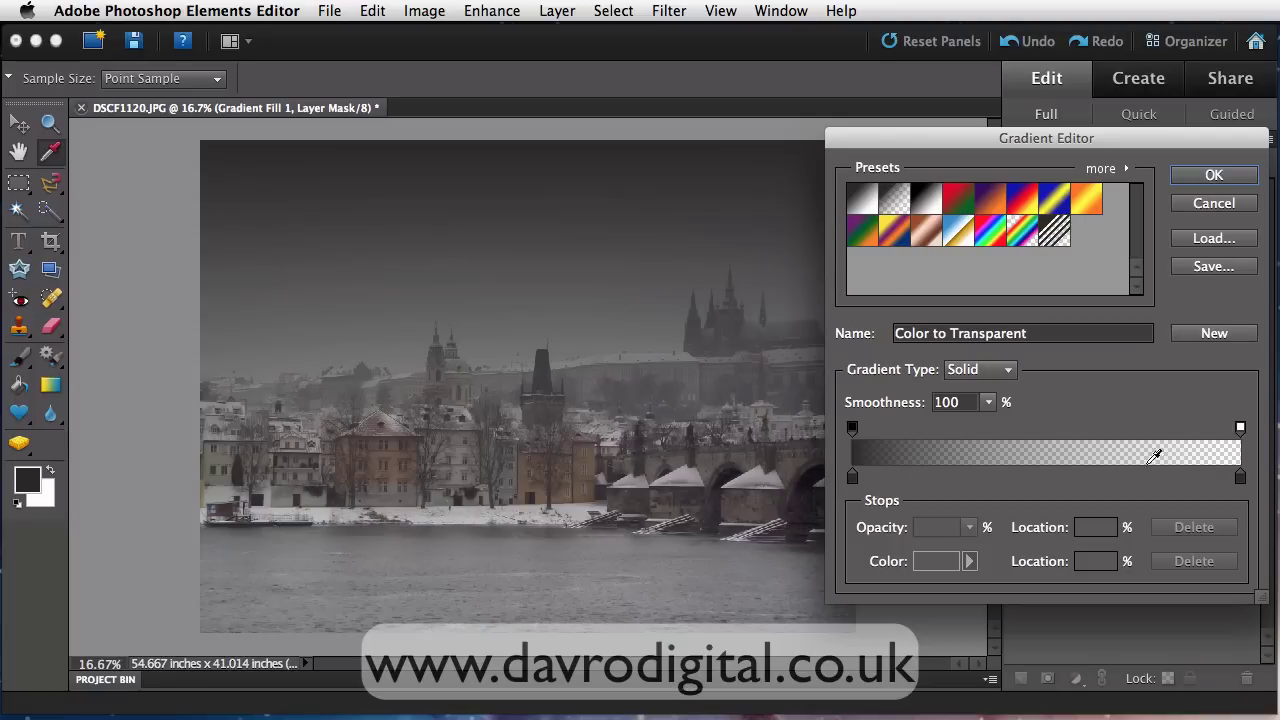
pyautogui.click(1213, 177)
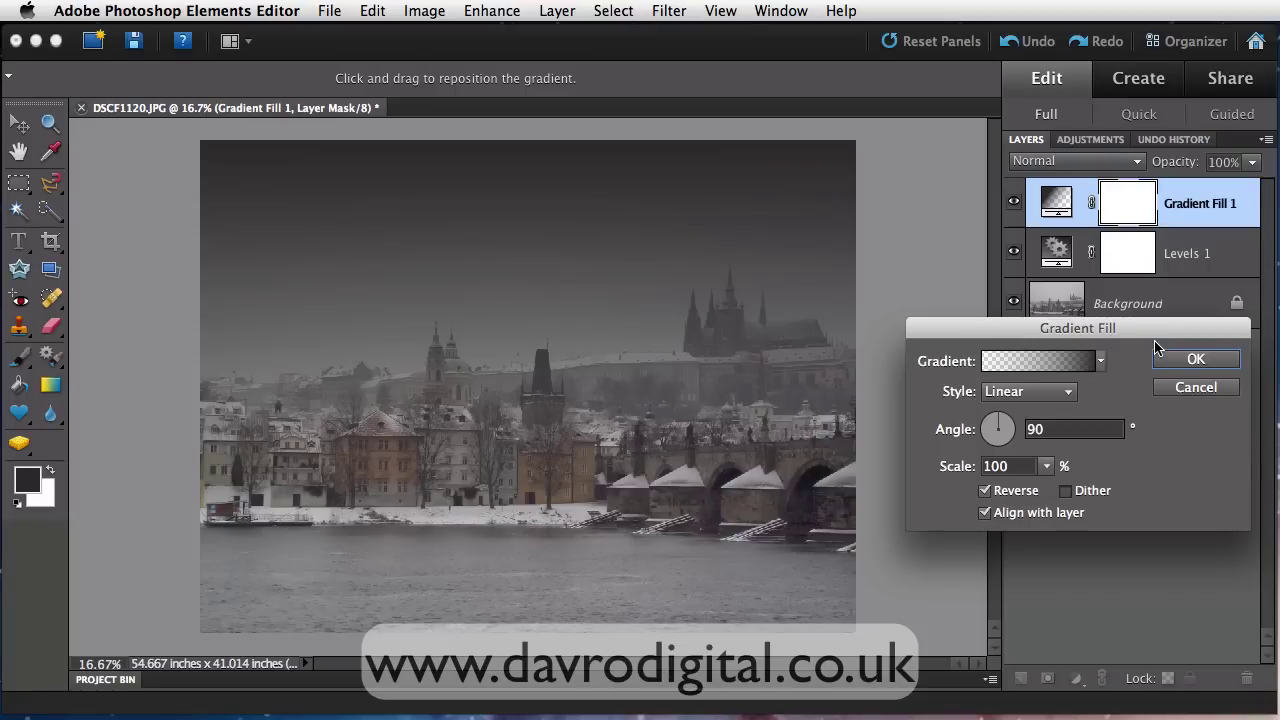
pyautogui.click(1190, 358)
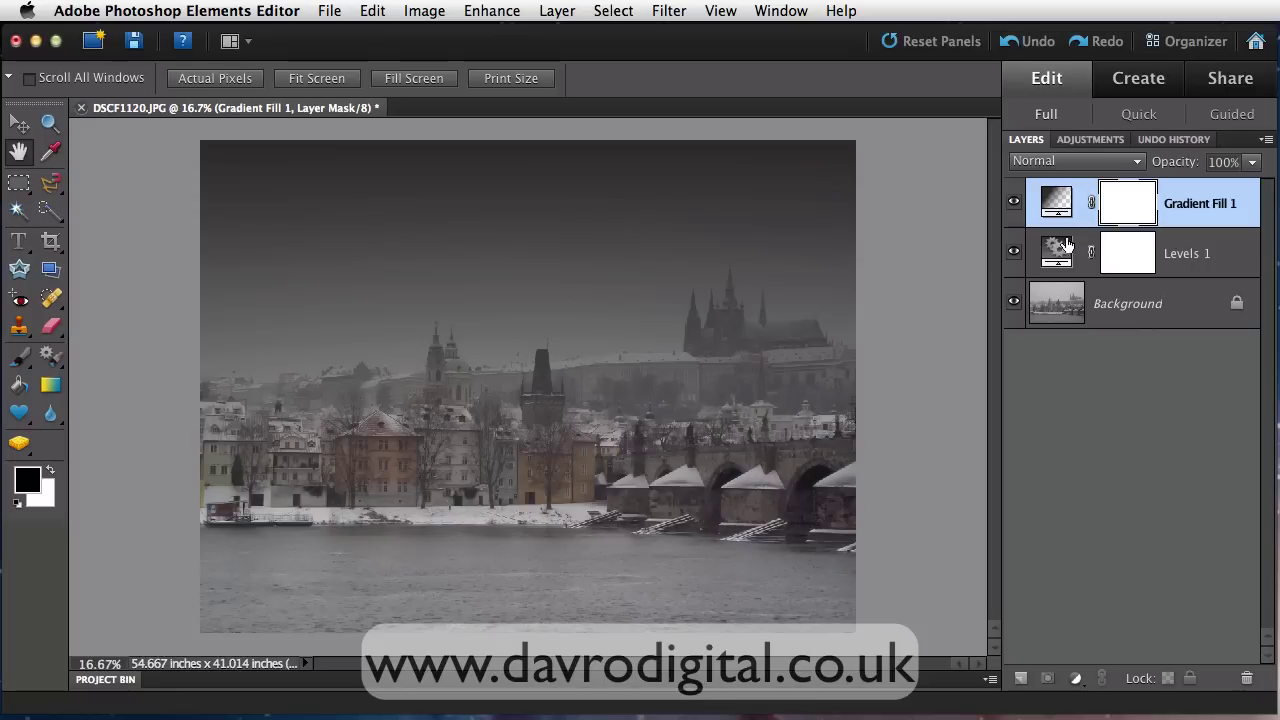
# - Set the Gradient Fill layer's blend mode to Soft Light, and toggle the layer's visibility to compare its effect
pyautogui.click(1054, 164)
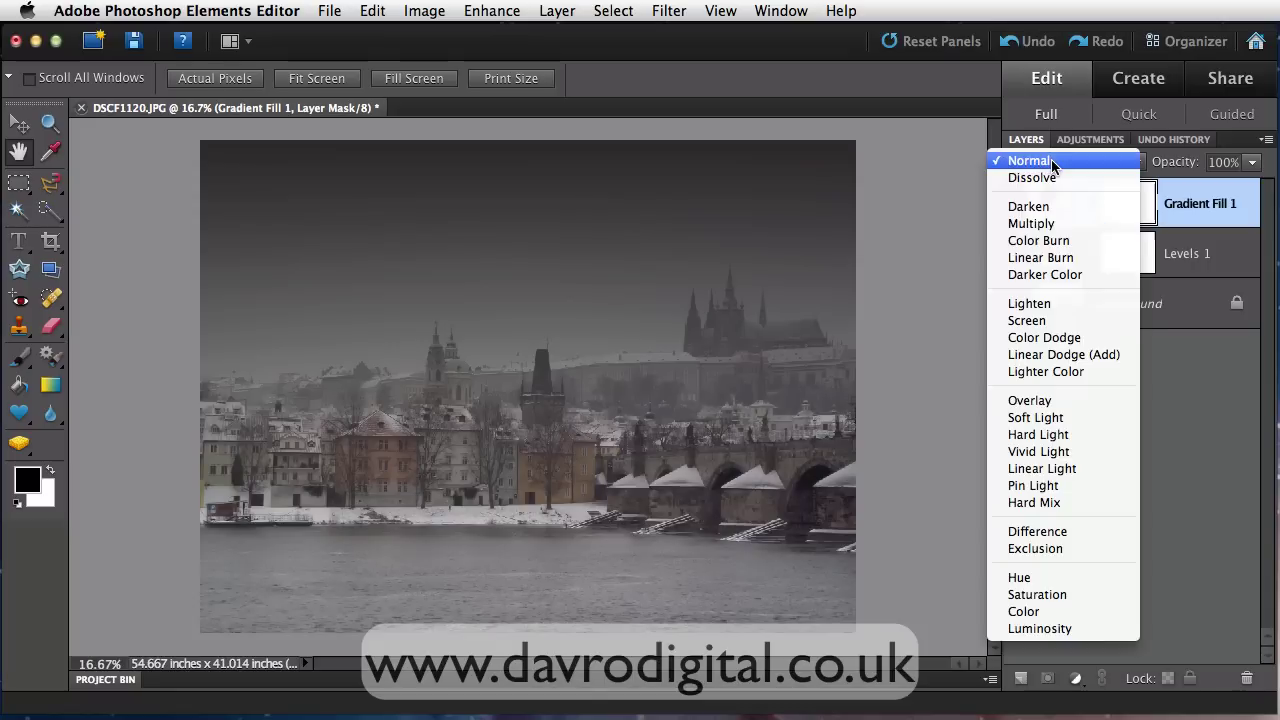
pyautogui.click(1038, 417)
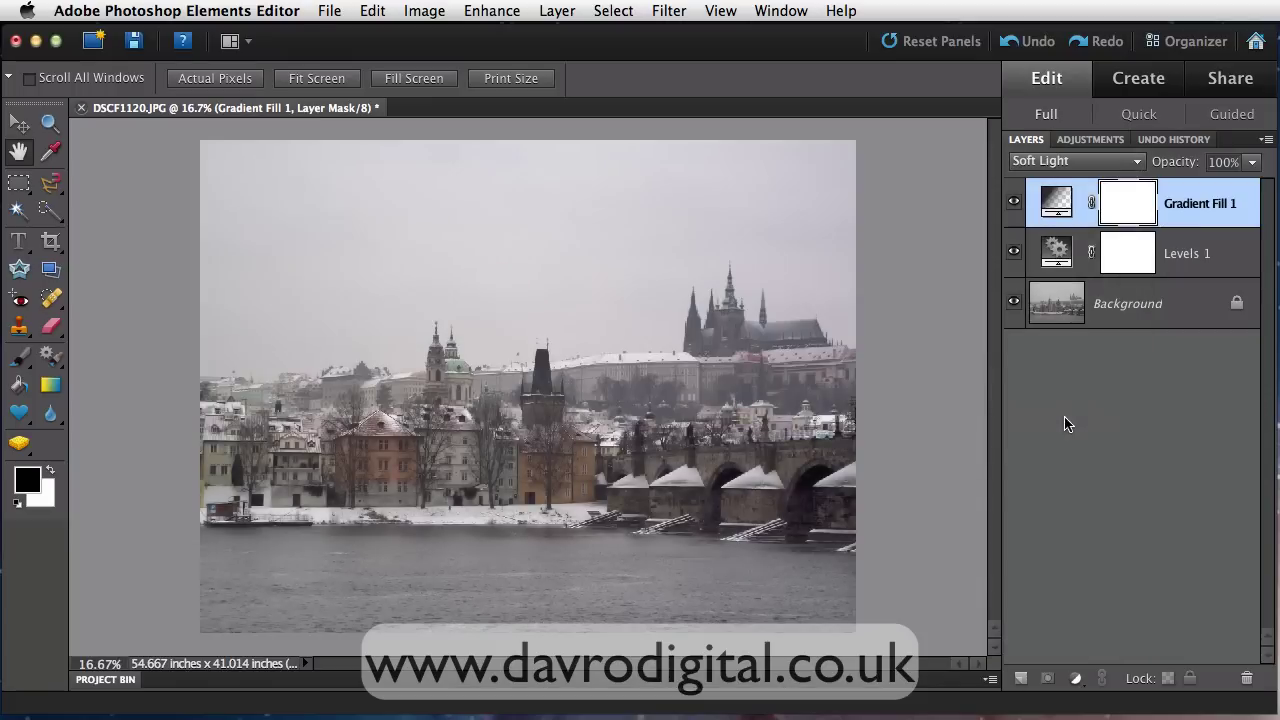
pyautogui.click(1014, 204)
pyautogui.click(1014, 206)
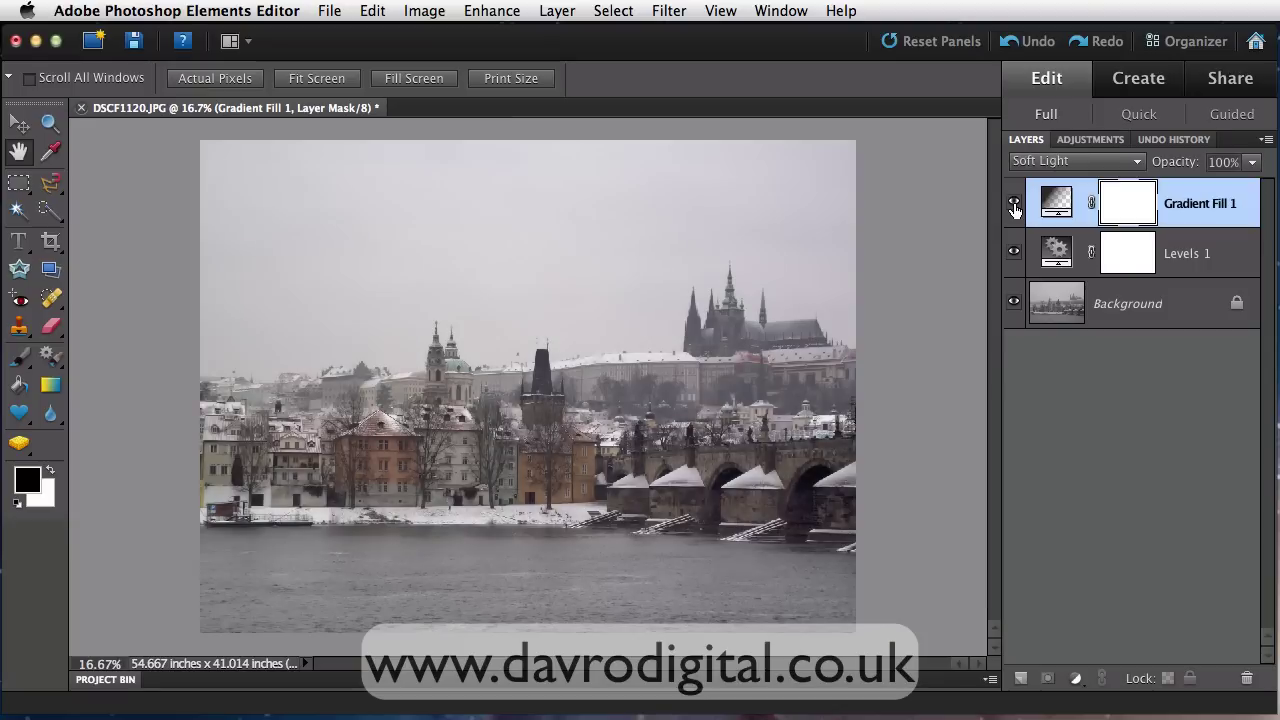
# - Reposition the gradient directly on the photo around the castle and sky, and toggle the fill layer's visibility to compare
pyautogui.doubleClick(1059, 210)
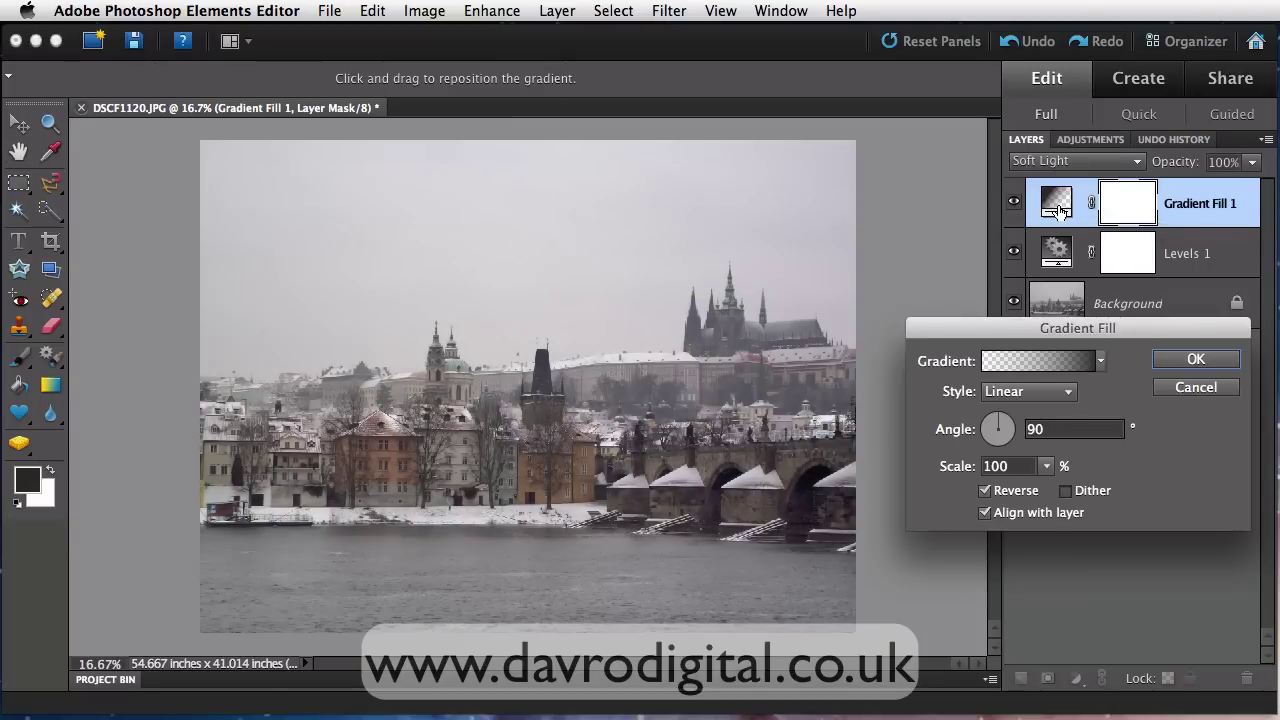
pyautogui.moveTo(1034, 328); pyautogui.dragTo(1015, 330)
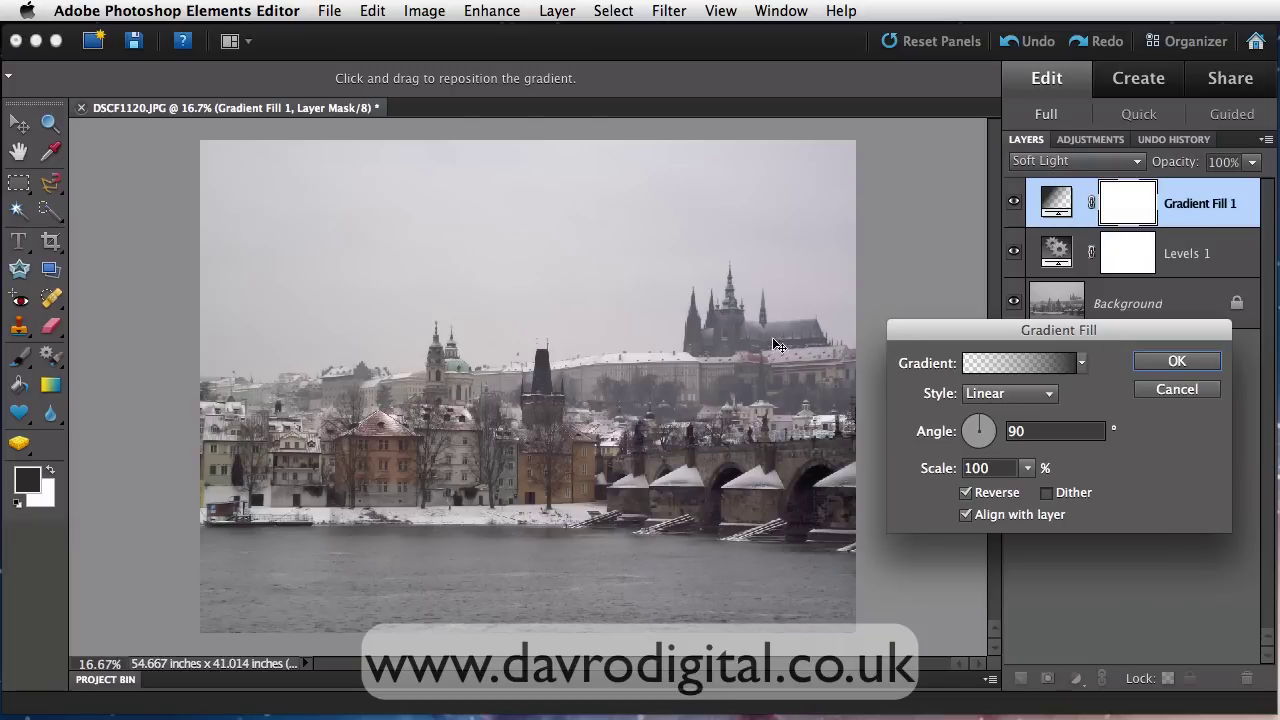
pyautogui.moveTo(737, 268); pyautogui.dragTo(714, 436)
pyautogui.moveTo(729, 228); pyautogui.dragTo(711, 310)
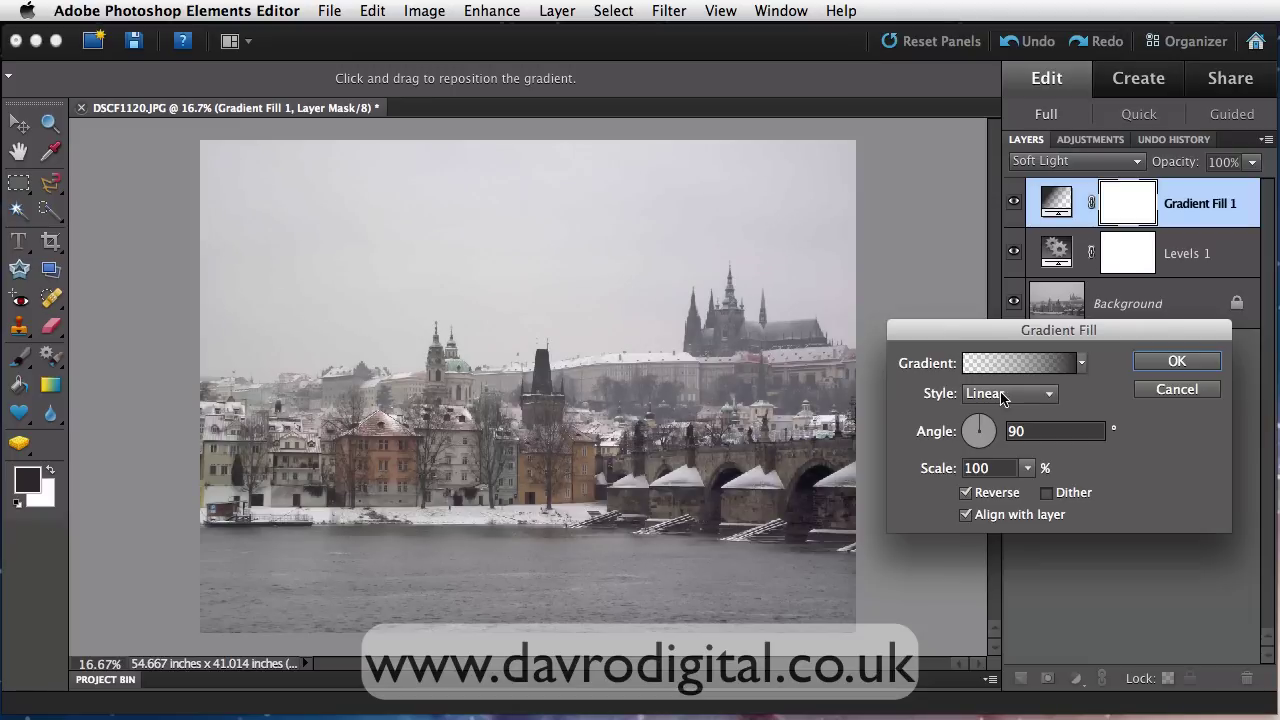
pyautogui.click(1174, 366)
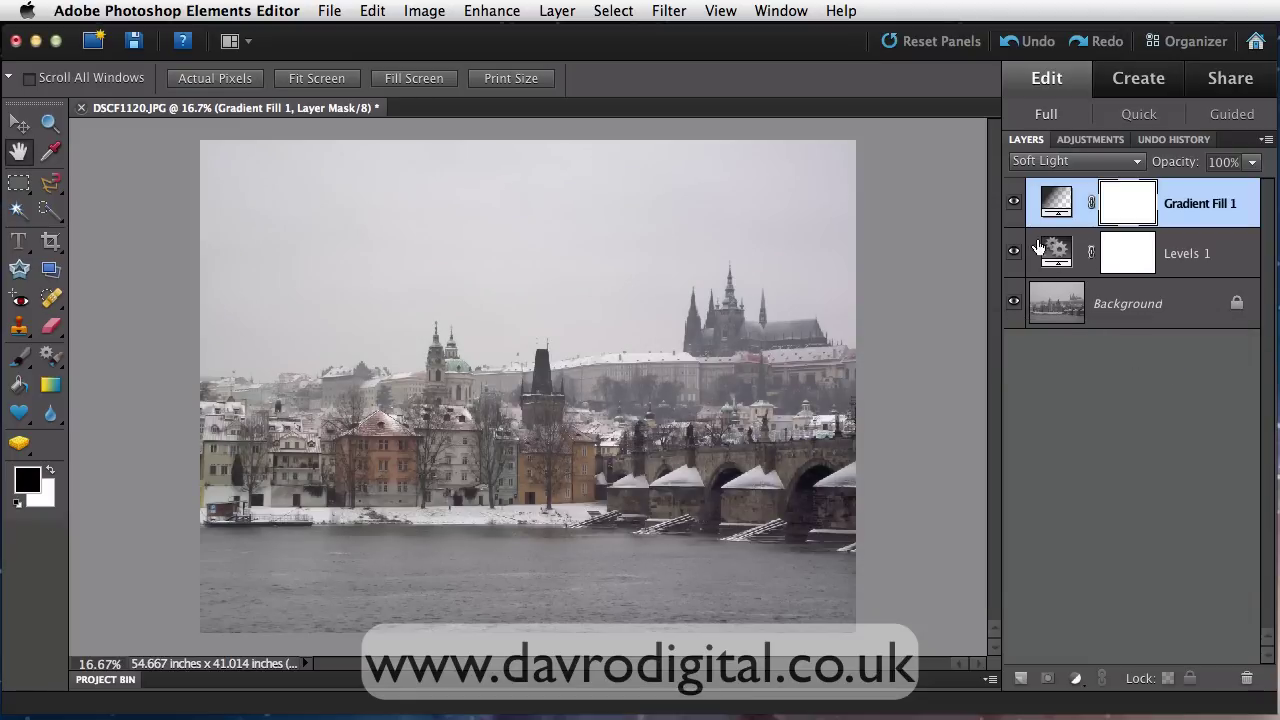
pyautogui.click(1013, 207)
pyautogui.click(1013, 207)
# - Edit Gradient Fill 1's gradient and sample its starting color stop from the pale sky at the photo's upper-left corner
pyautogui.doubleClick(1055, 205)
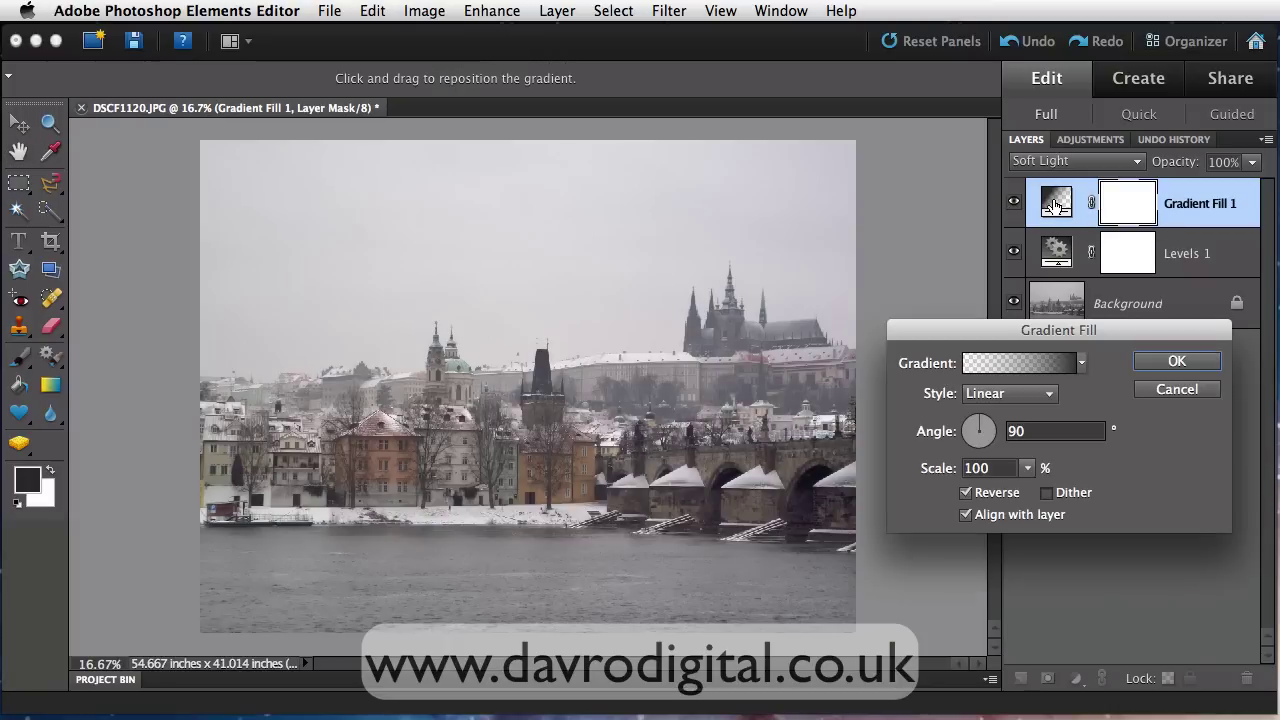
pyautogui.moveTo(1023, 327); pyautogui.dragTo(1011, 332)
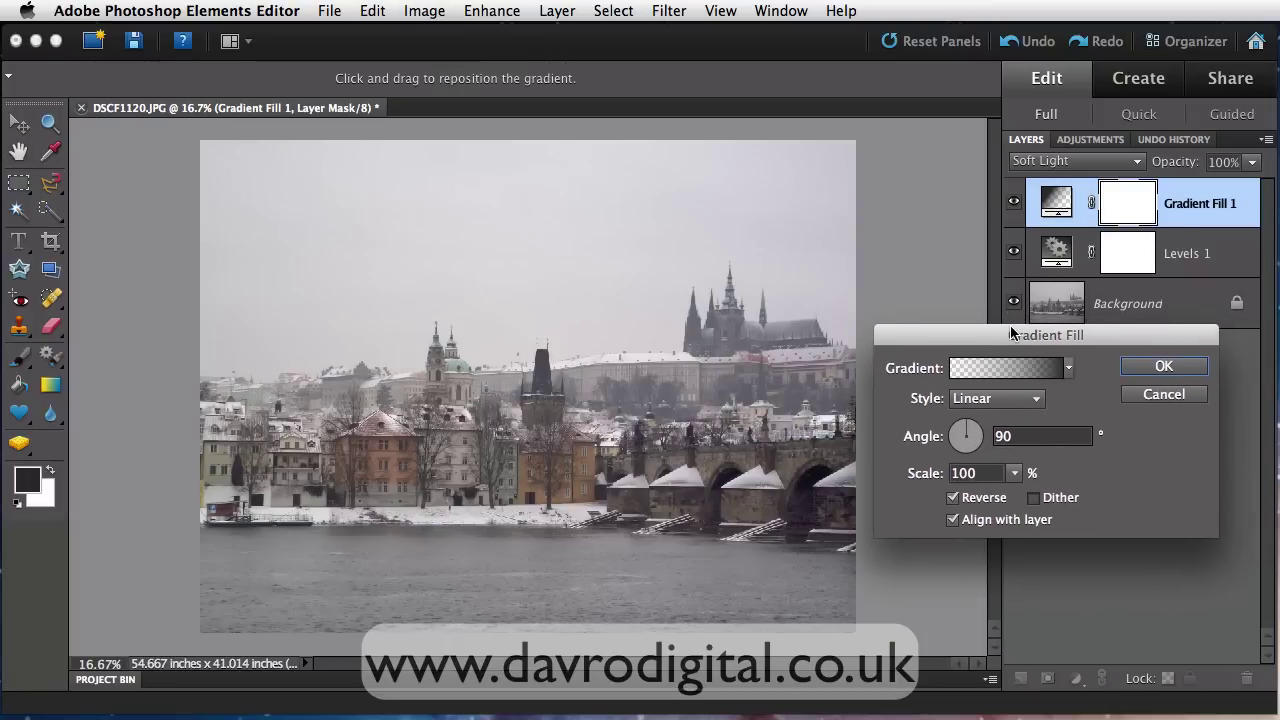
pyautogui.click(983, 372)
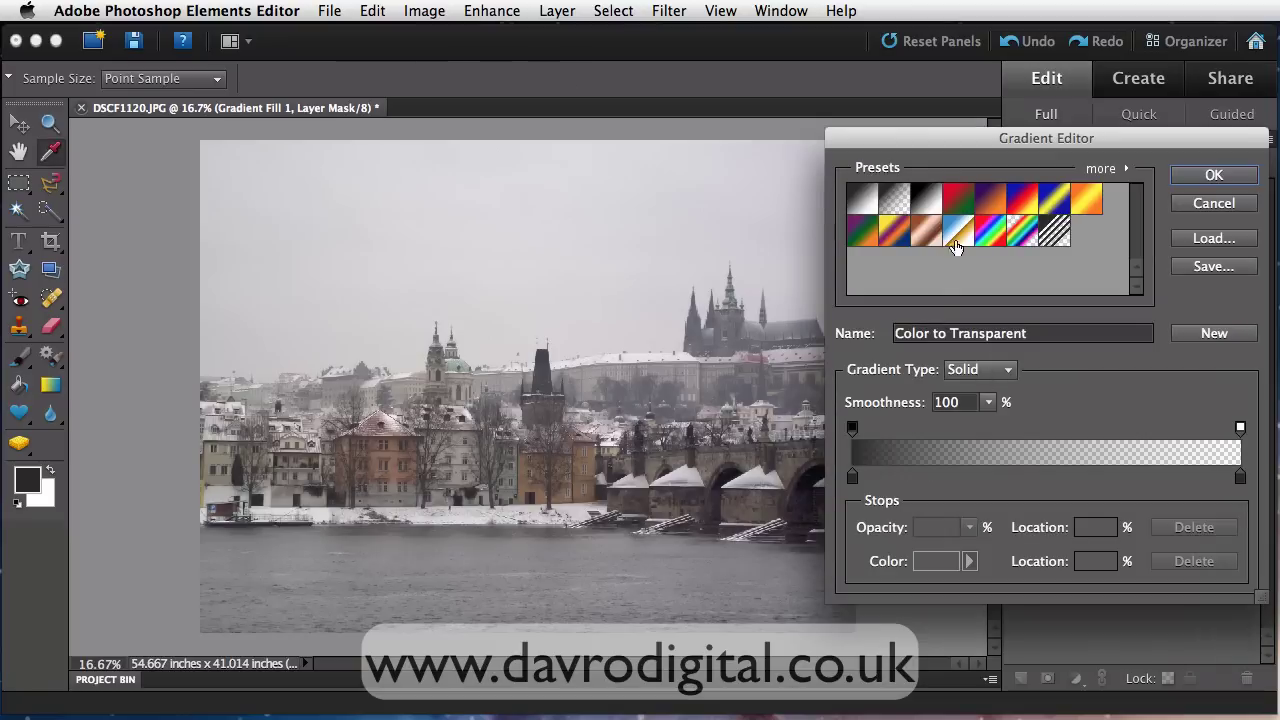
pyautogui.click(853, 478)
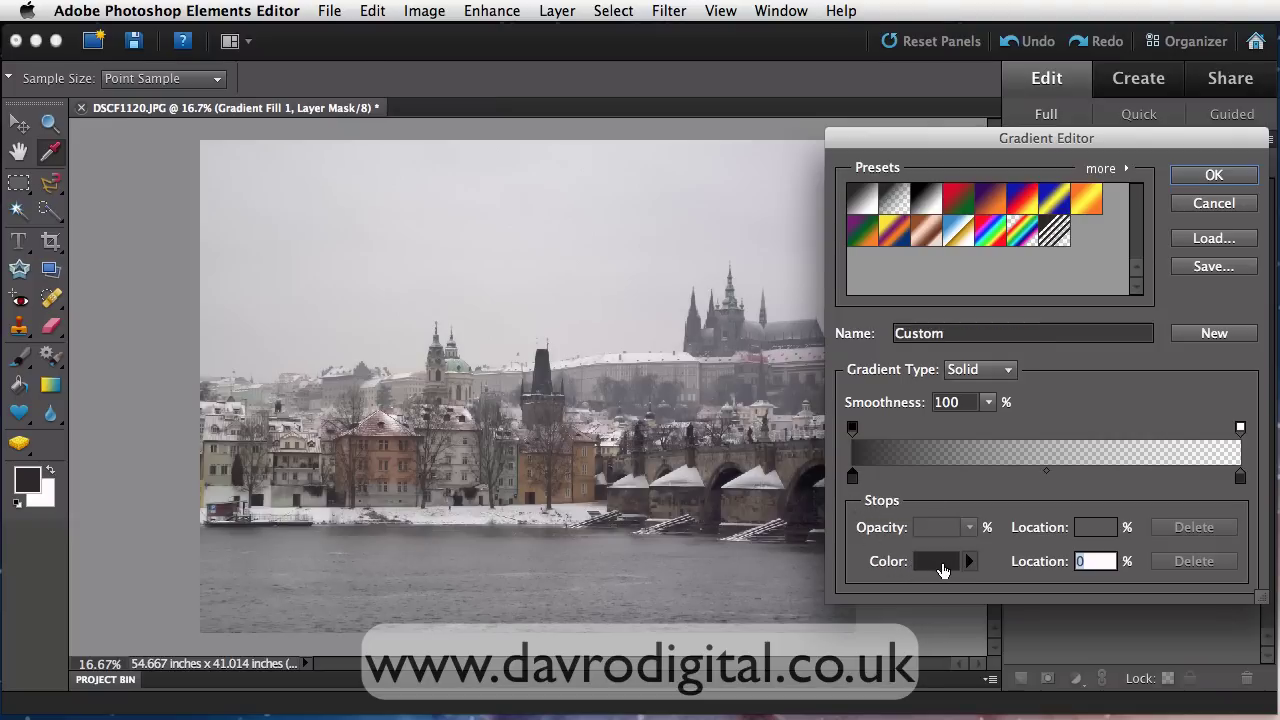
pyautogui.click(941, 566)
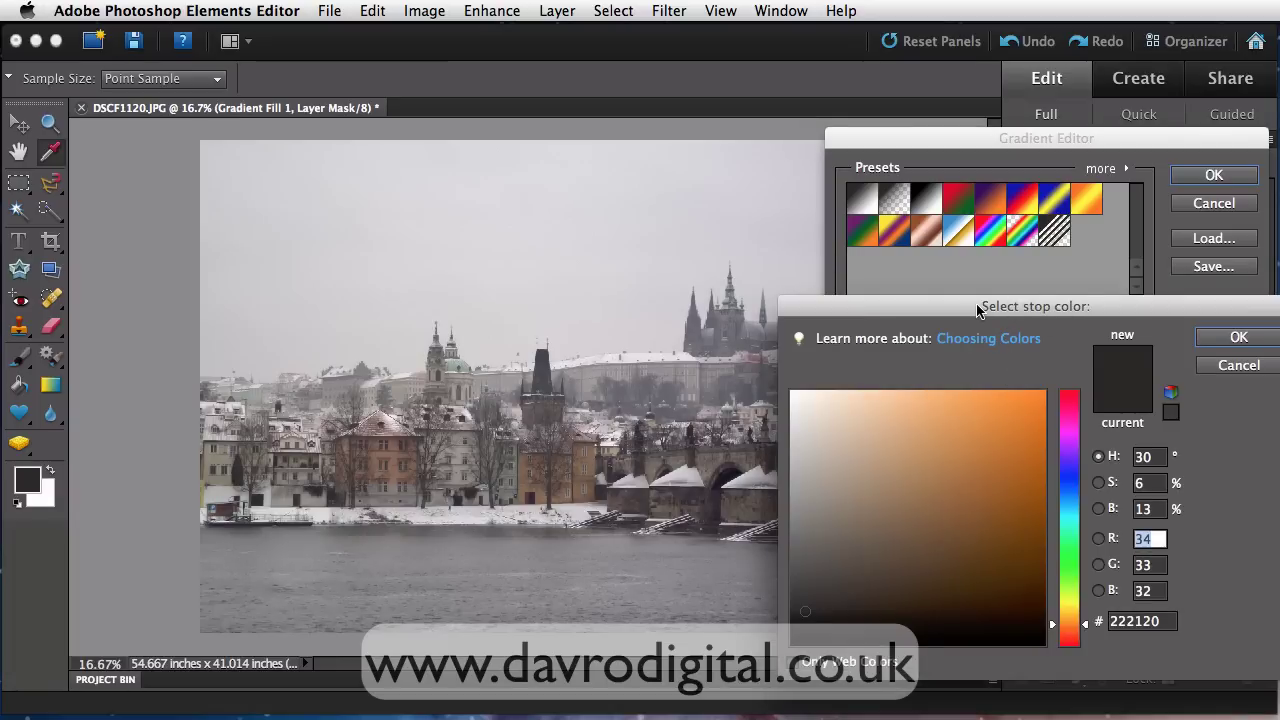
pyautogui.moveTo(980, 307); pyautogui.dragTo(989, 300)
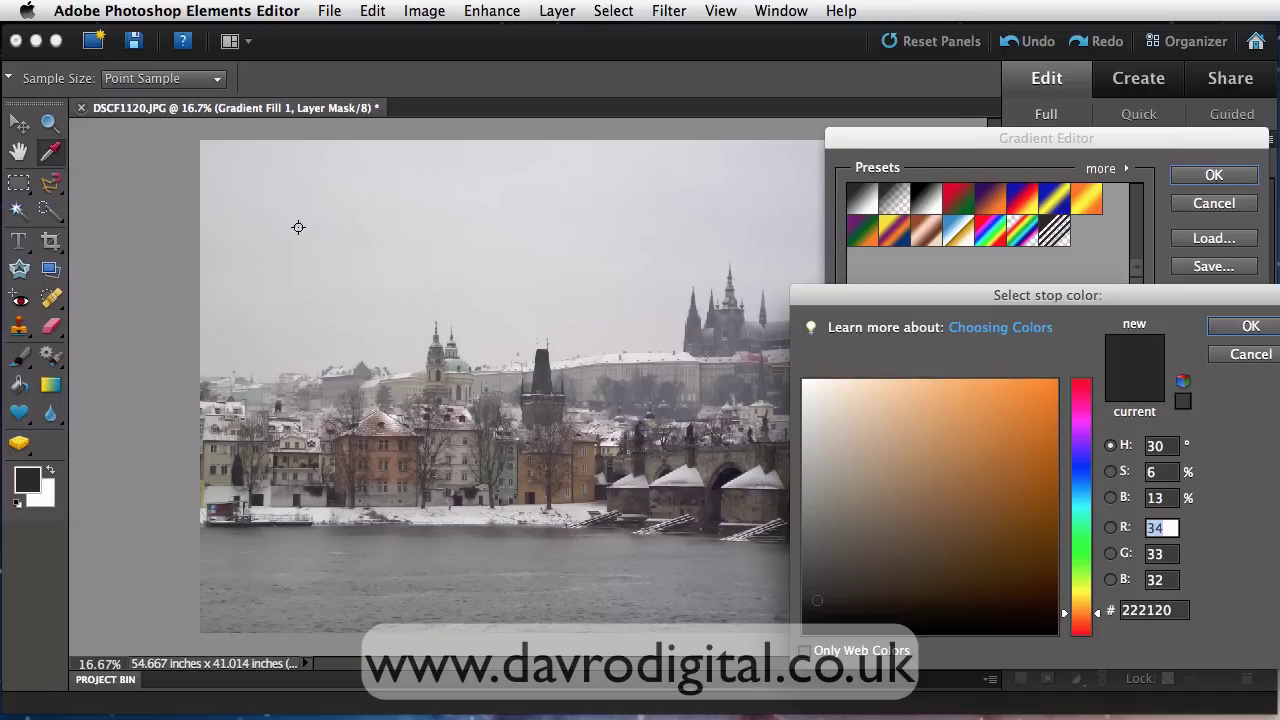
pyautogui.click(219, 164)
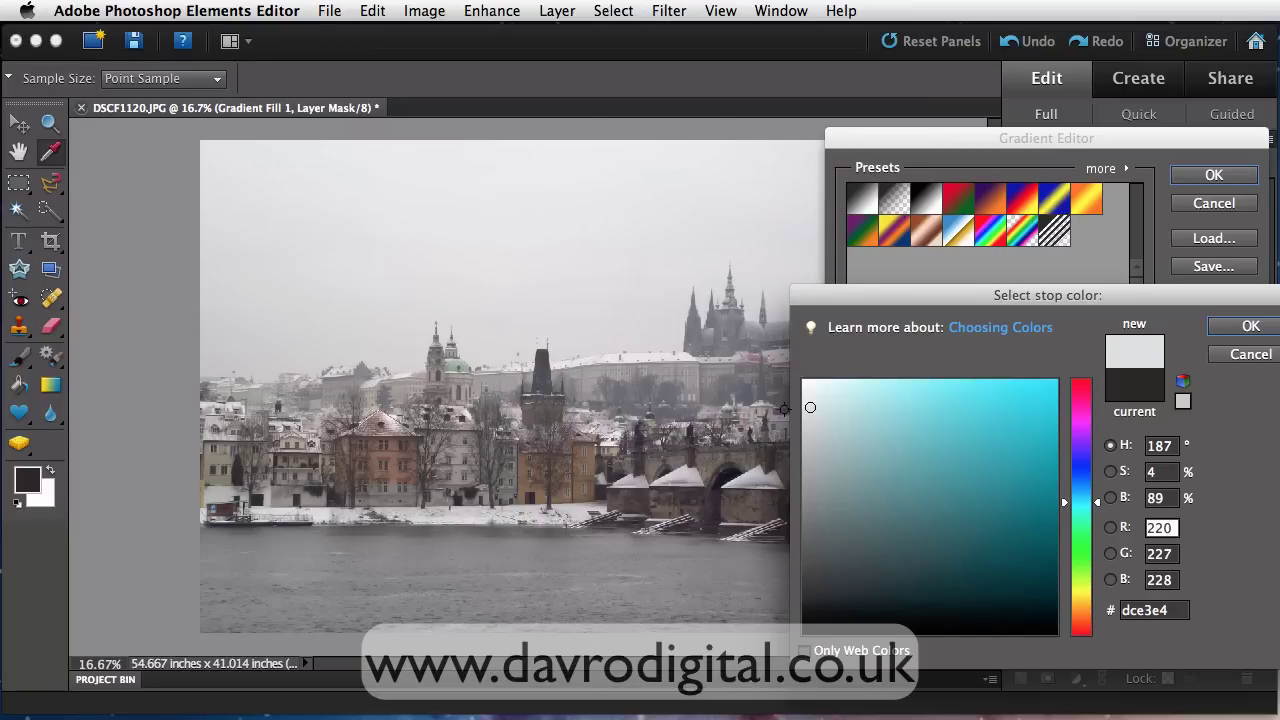
# - Try stronger shades of the sampled sky hue for the gradient stop, settling on muted teal-blue #6d9ca3
pyautogui.click(822, 408)
pyautogui.click(834, 411)
pyautogui.click(857, 413)
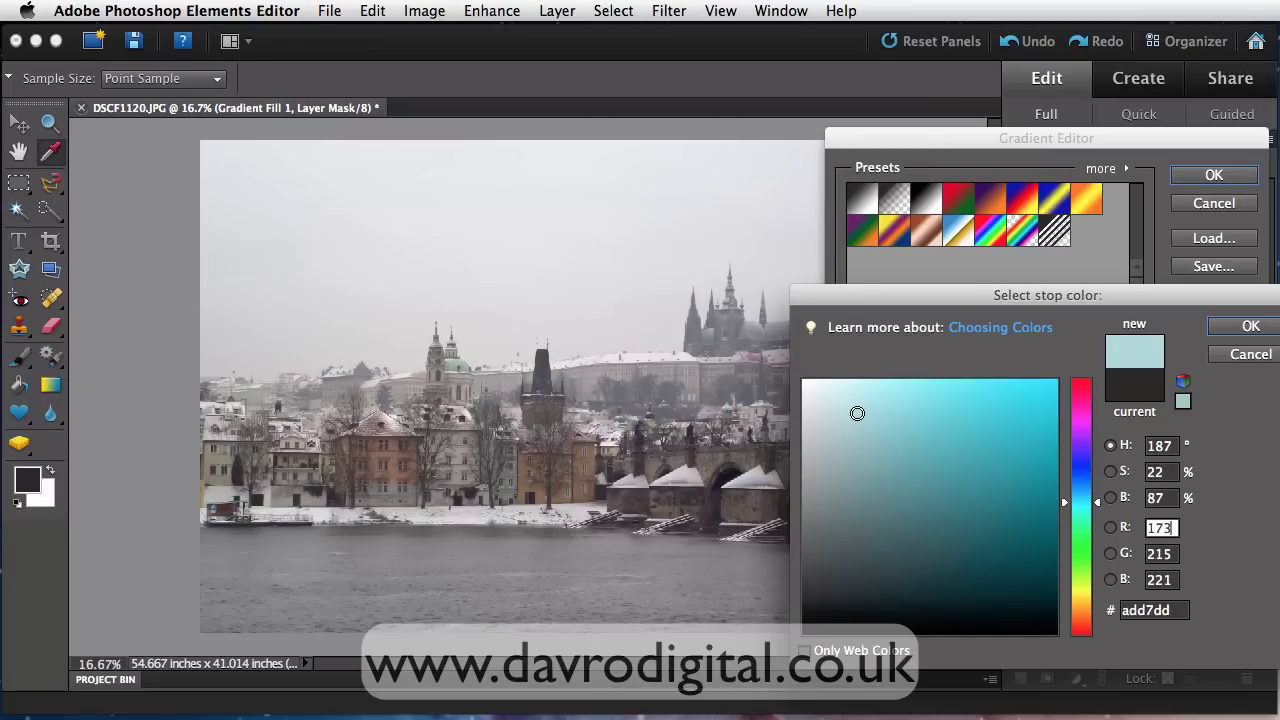
pyautogui.click(885, 420)
pyautogui.click(894, 437)
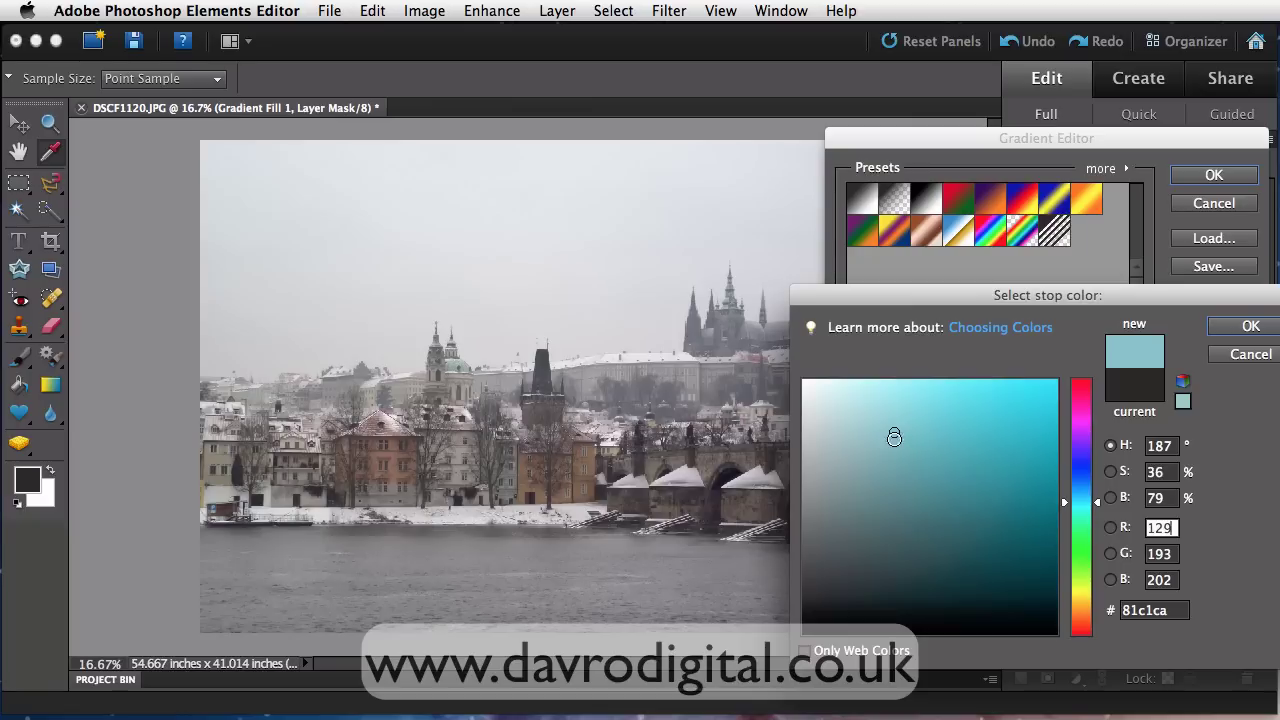
pyautogui.click(906, 448)
pyautogui.click(887, 468)
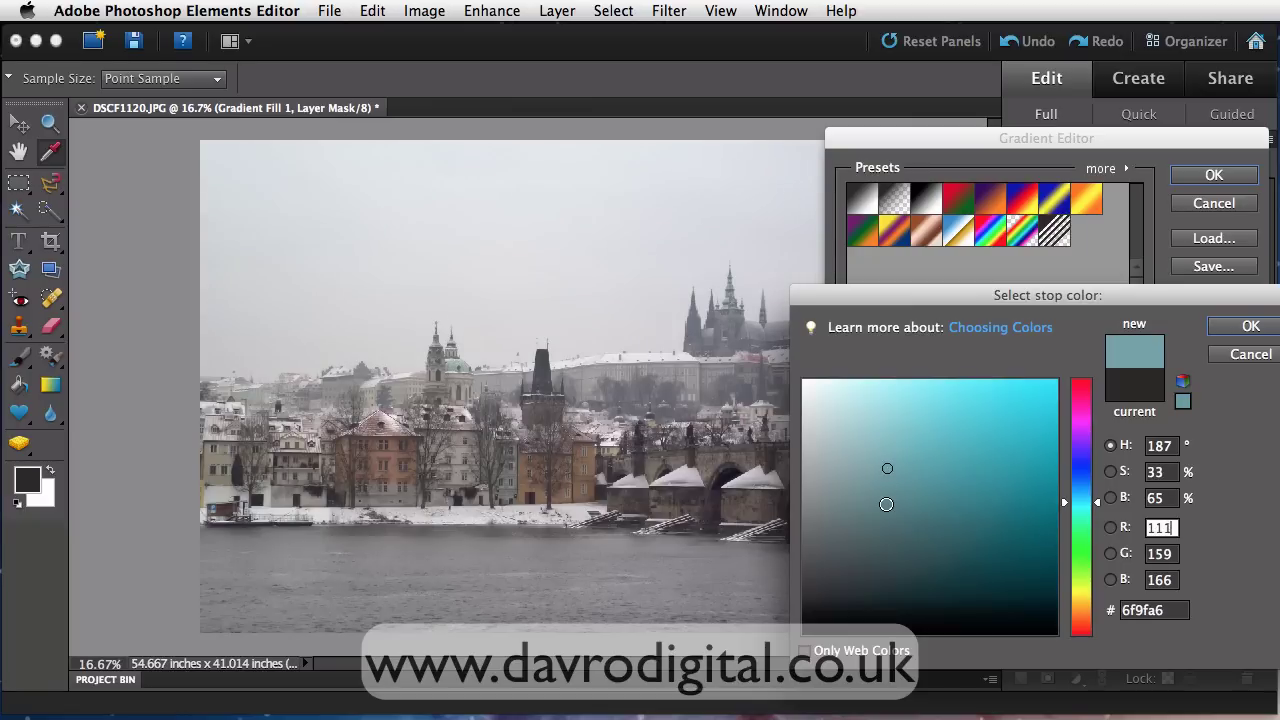
pyautogui.click(886, 504)
pyautogui.click(864, 462)
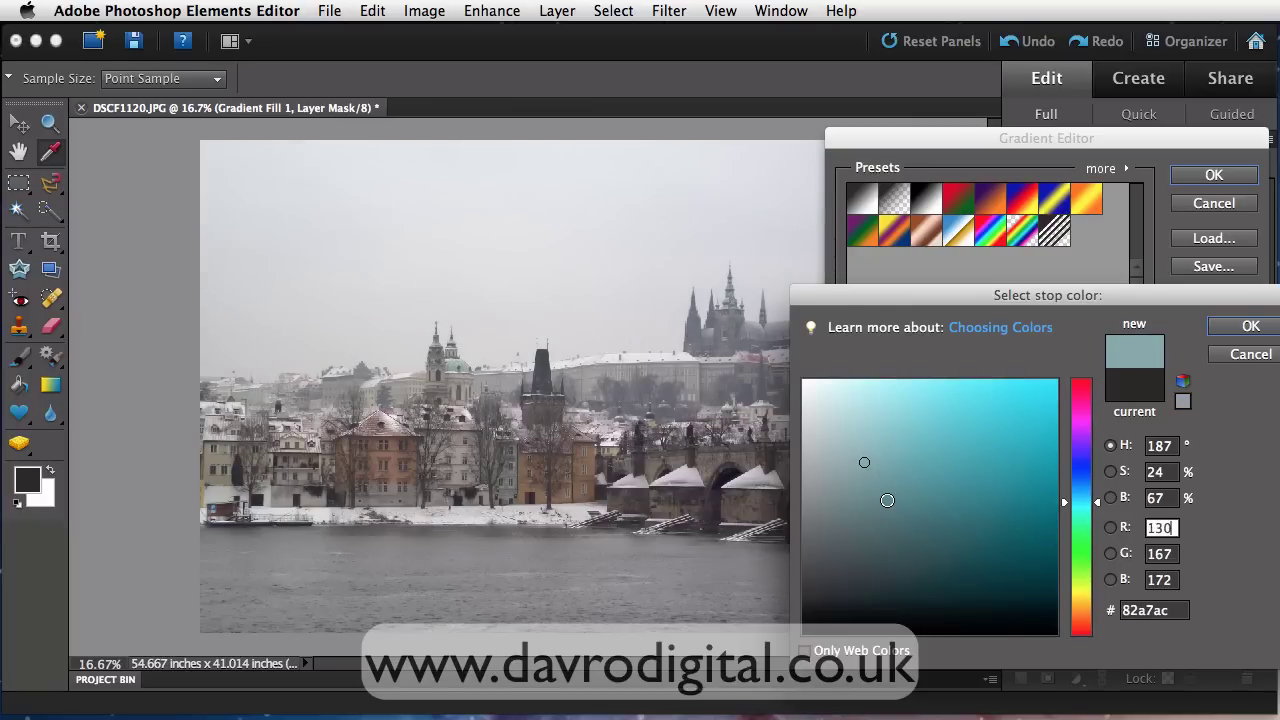
pyautogui.click(887, 501)
pyautogui.click(882, 453)
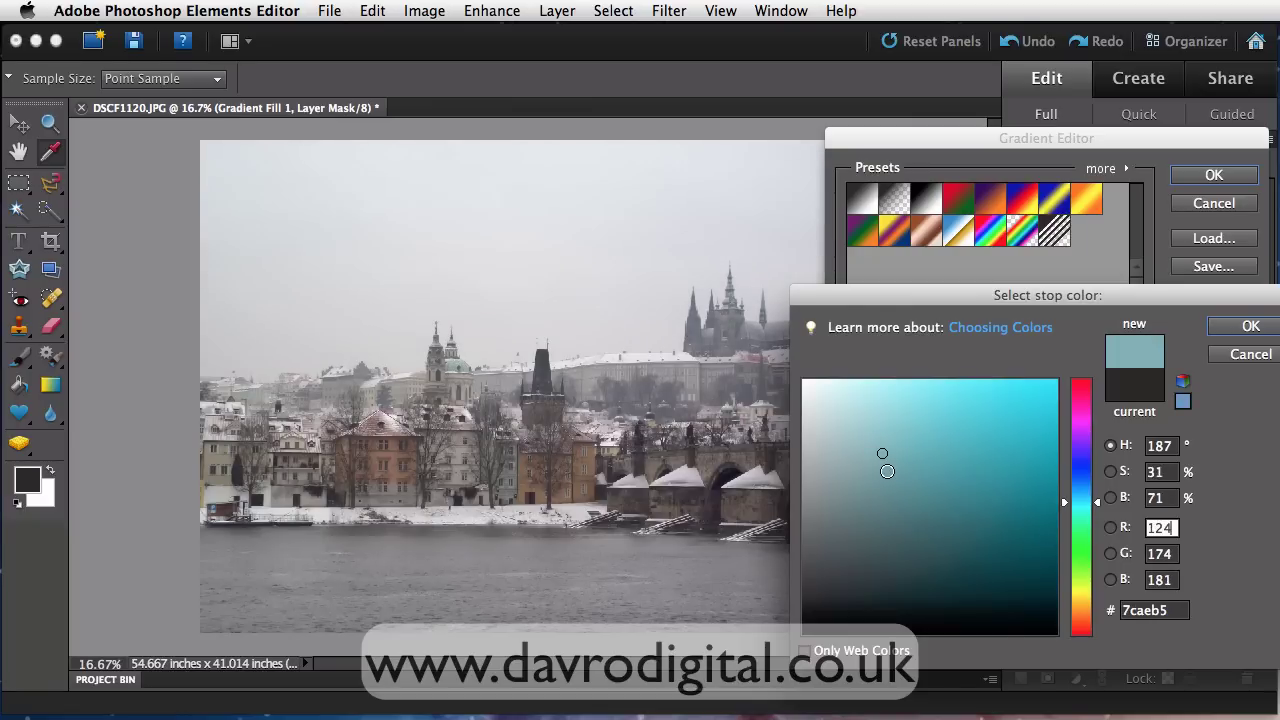
pyautogui.click(887, 471)
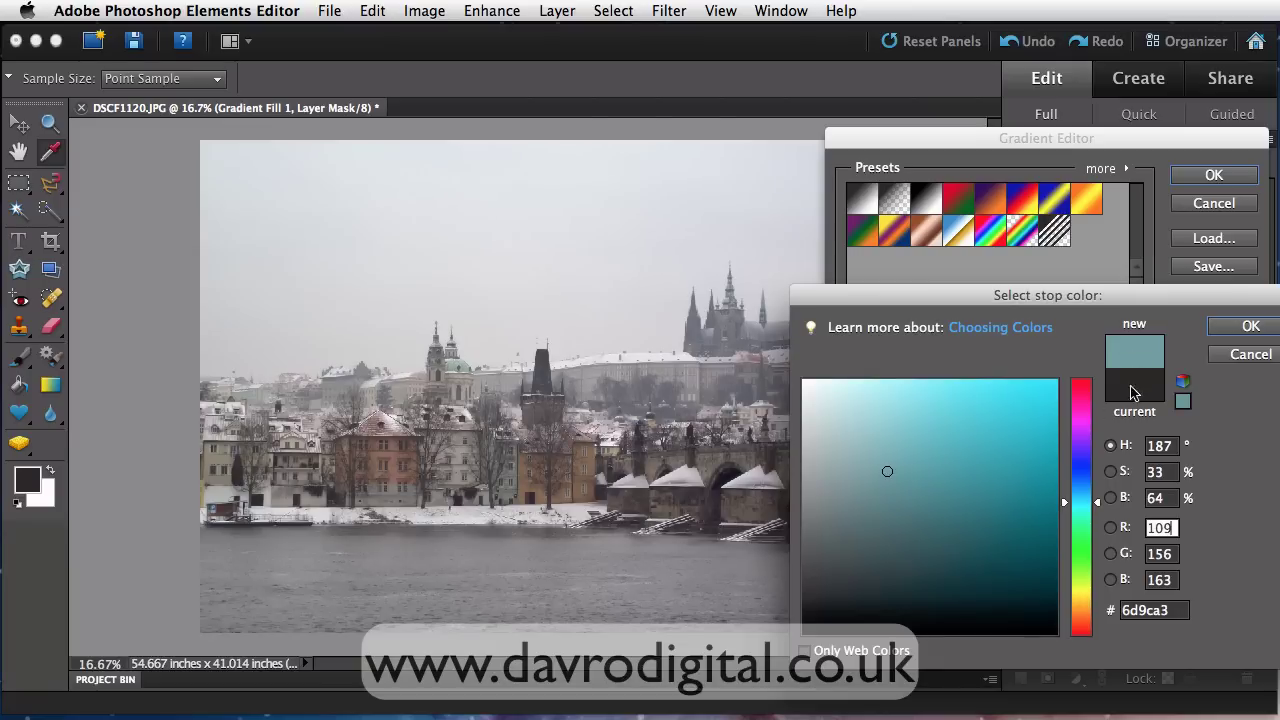
pyautogui.click(1243, 328)
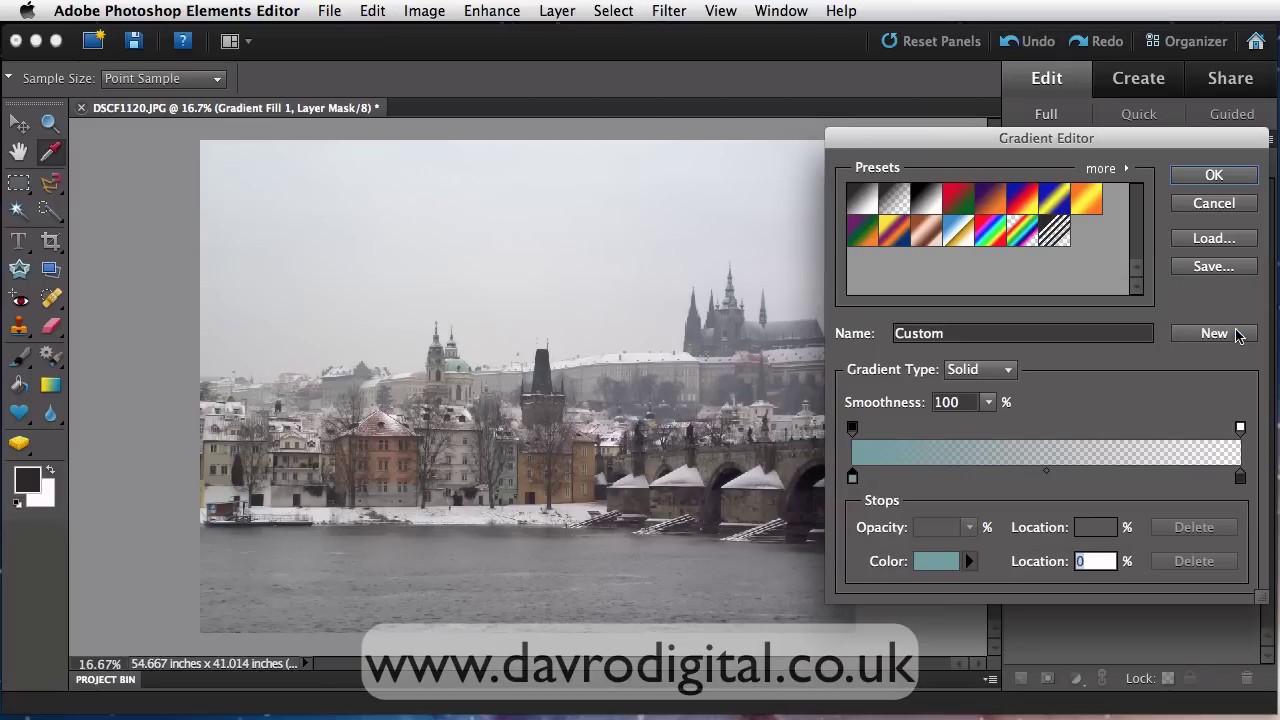
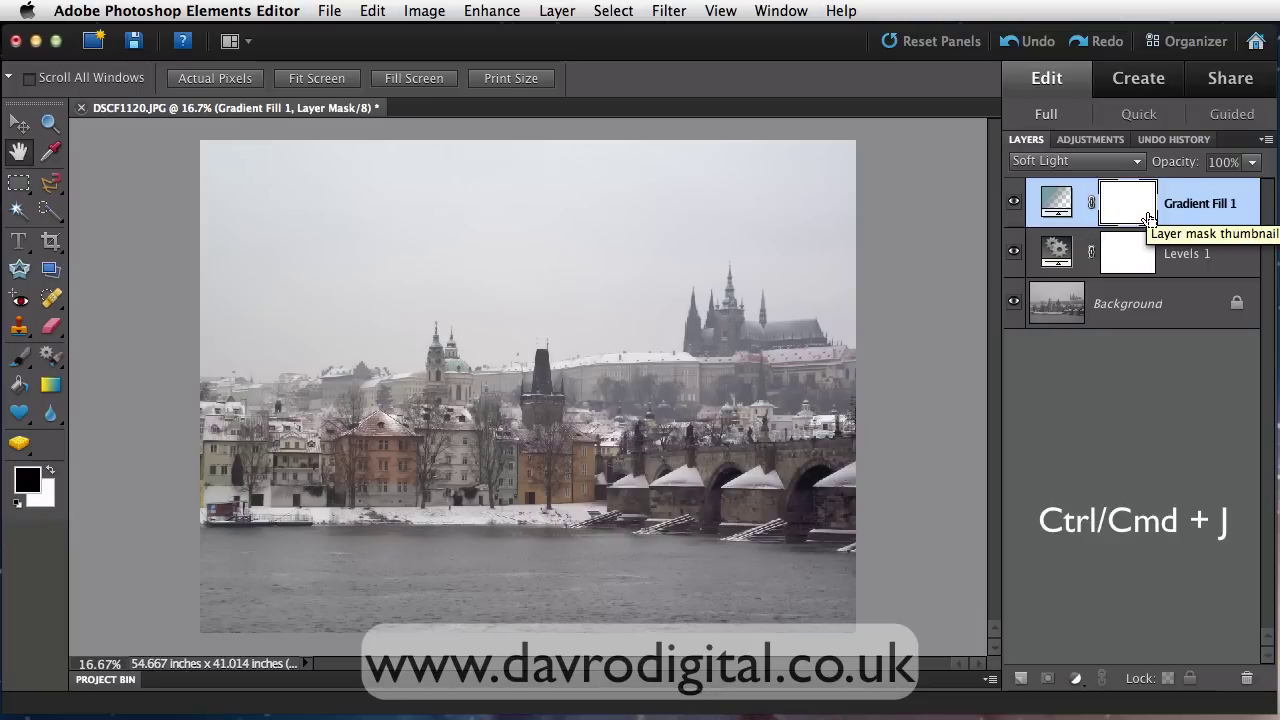
# - Duplicate the Gradient Fill 1 layer and turn off Reverse on the copy so it tints the river
pyautogui.press('super+j')
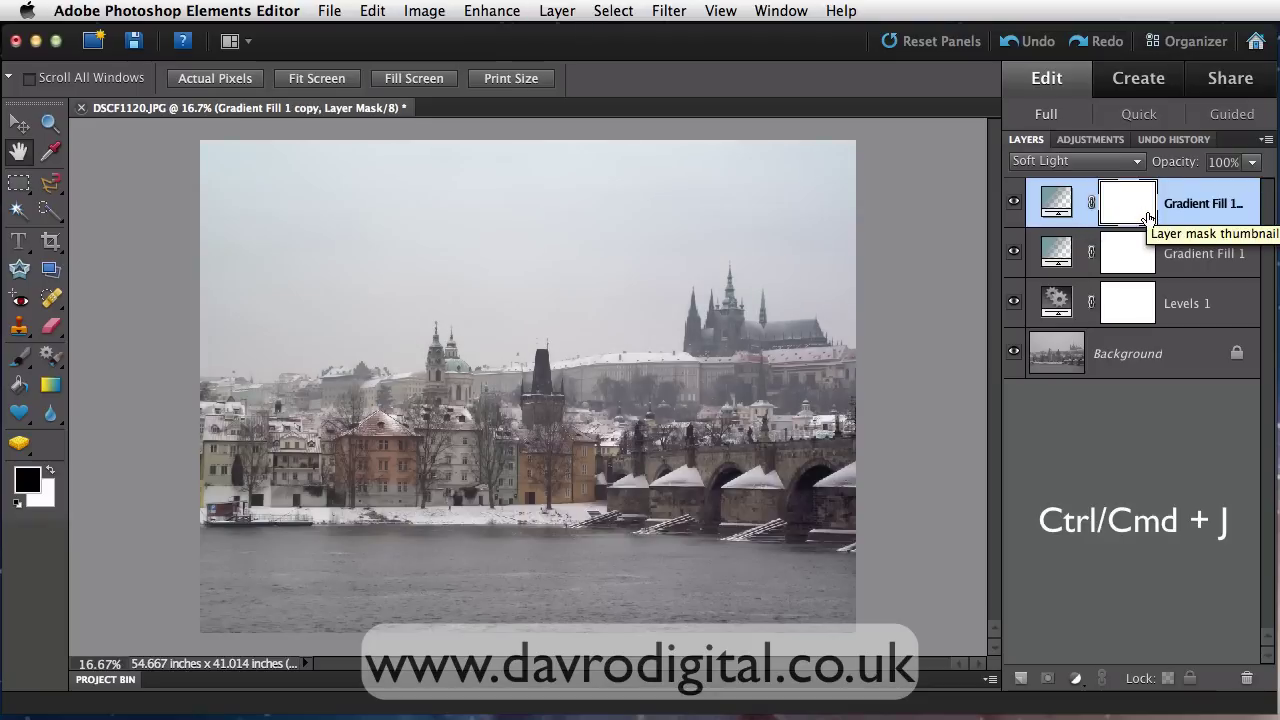
pyautogui.doubleClick(1052, 205)
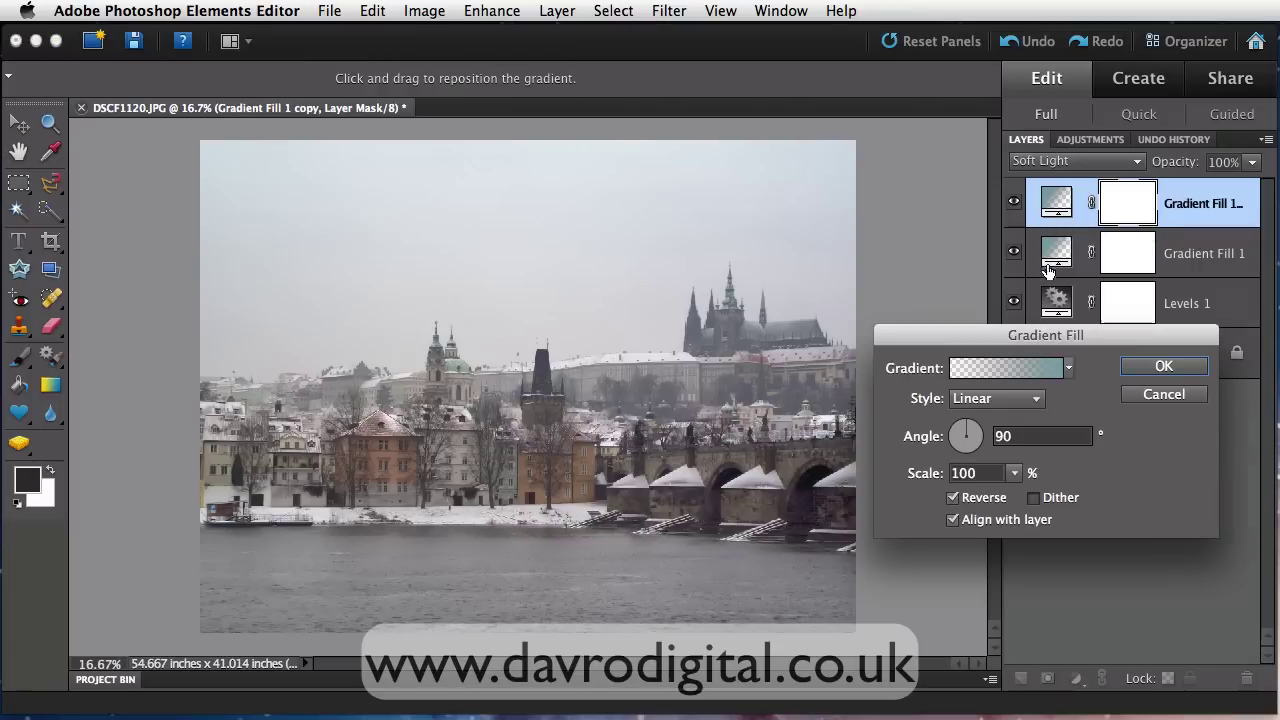
pyautogui.click(954, 498)
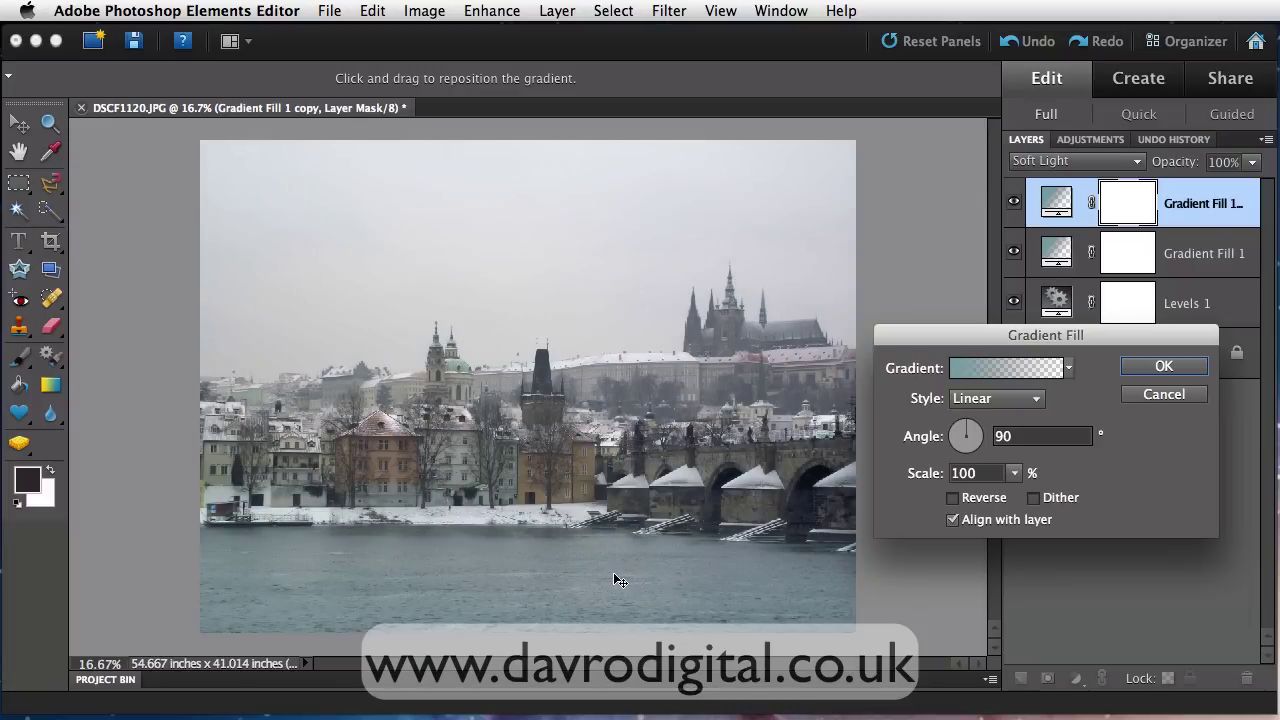
pyautogui.click(1160, 366)
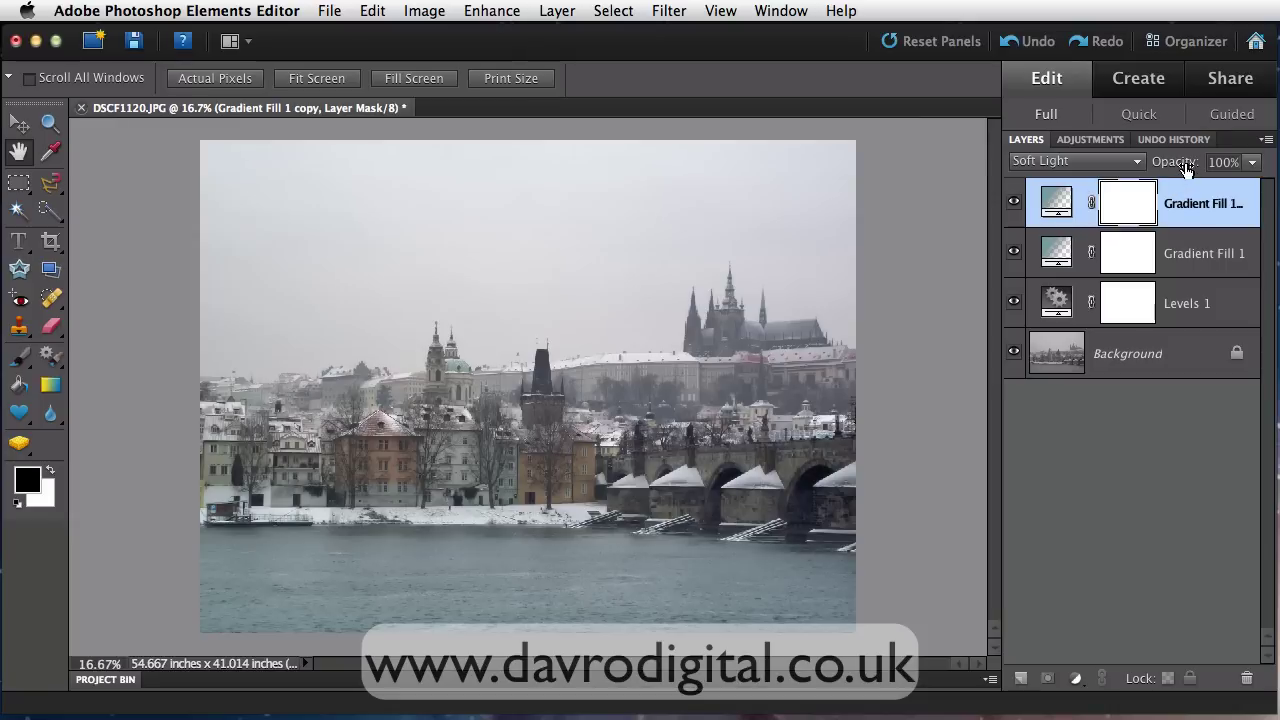
# - Lower the duplicate gradient layer's opacity to 36%, comparing its effect by toggling visibility and rechecking its fill settings
pyautogui.moveTo(1187, 170); pyautogui.dragTo(1155, 168)
pyautogui.click(1014, 202)
pyautogui.click(1014, 203)
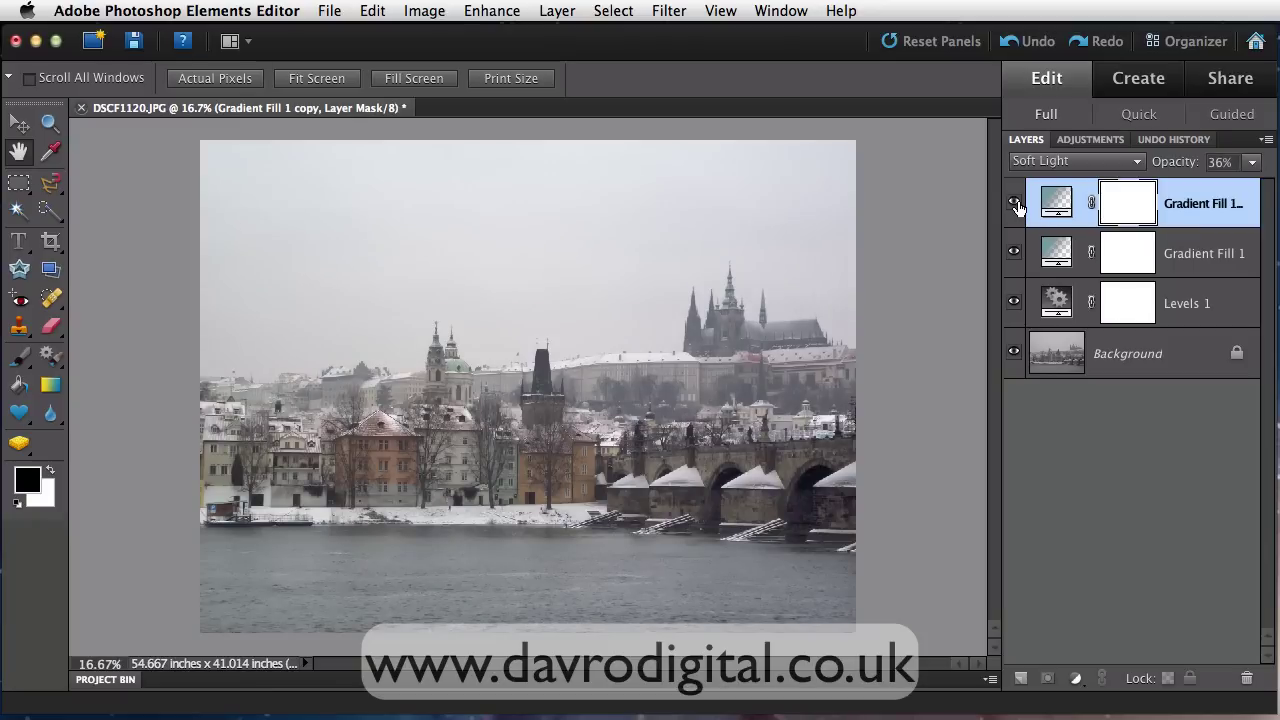
pyautogui.click(1014, 203)
pyautogui.click(1014, 203)
pyautogui.doubleClick(1054, 197)
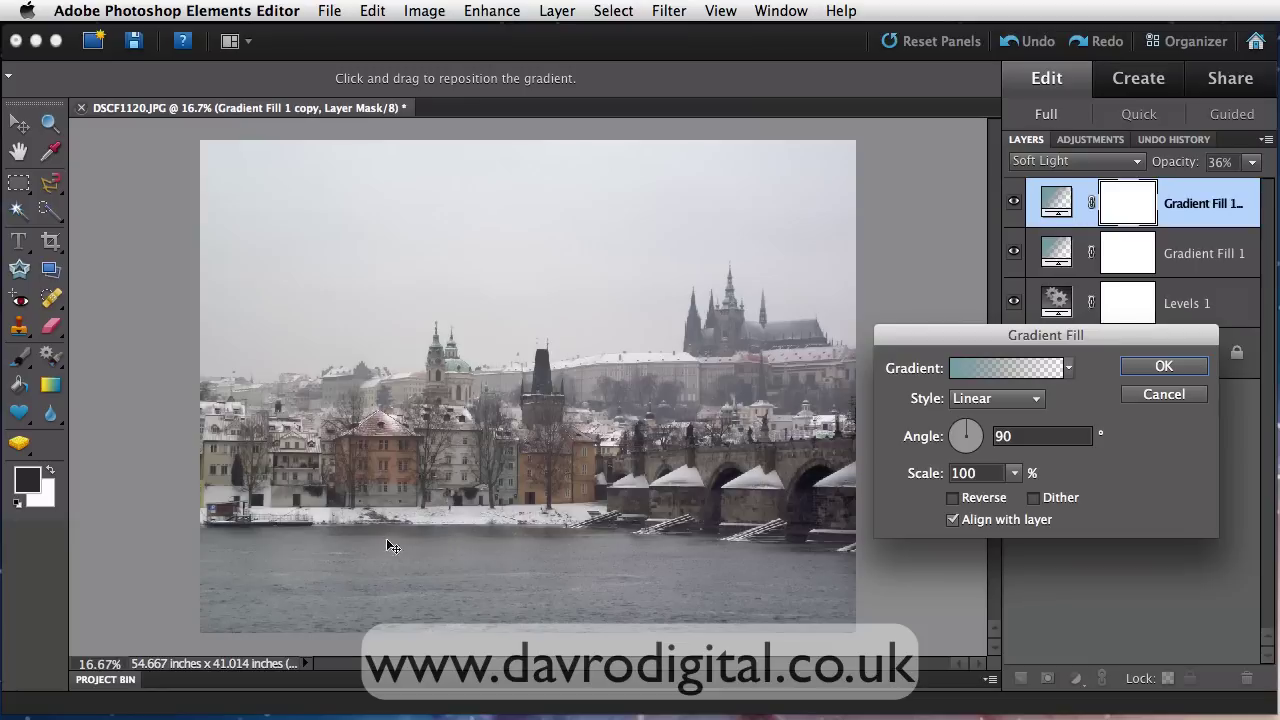
pyautogui.click(1157, 366)
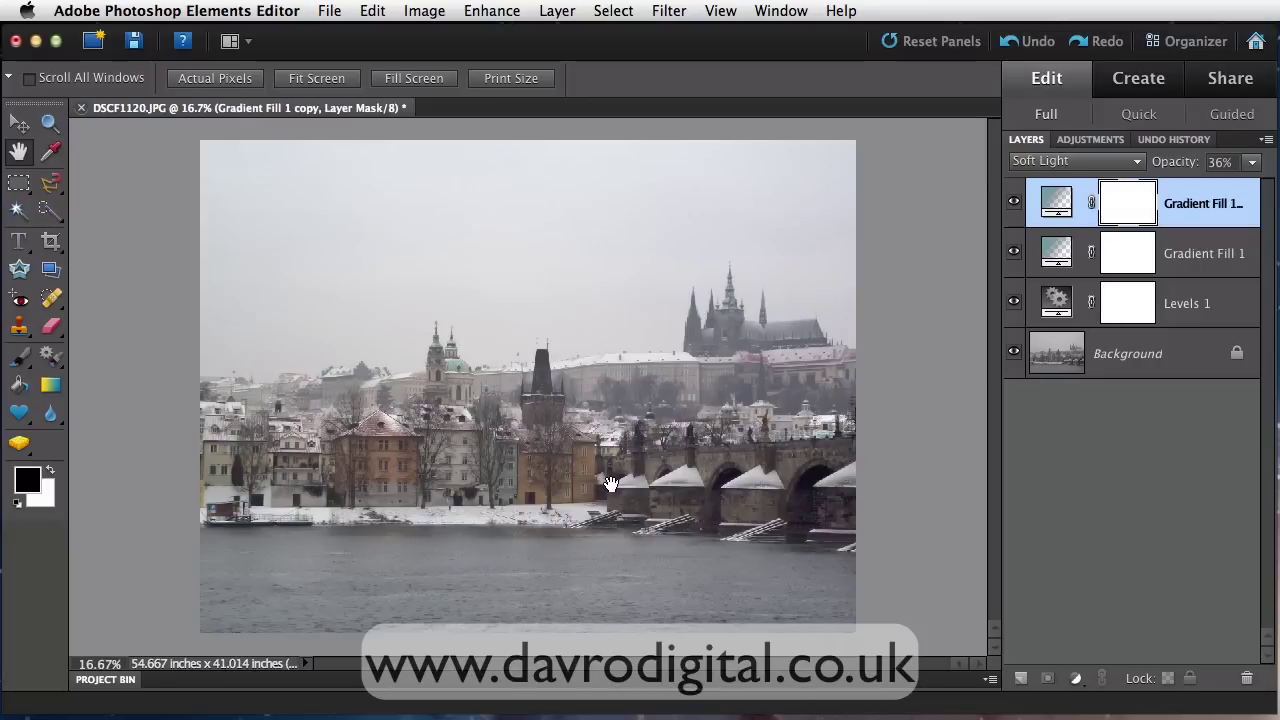
# - Readjust the Levels 1 layer, setting the shadow input to 8 and the midtones to 1.17
pyautogui.click(1054, 307)
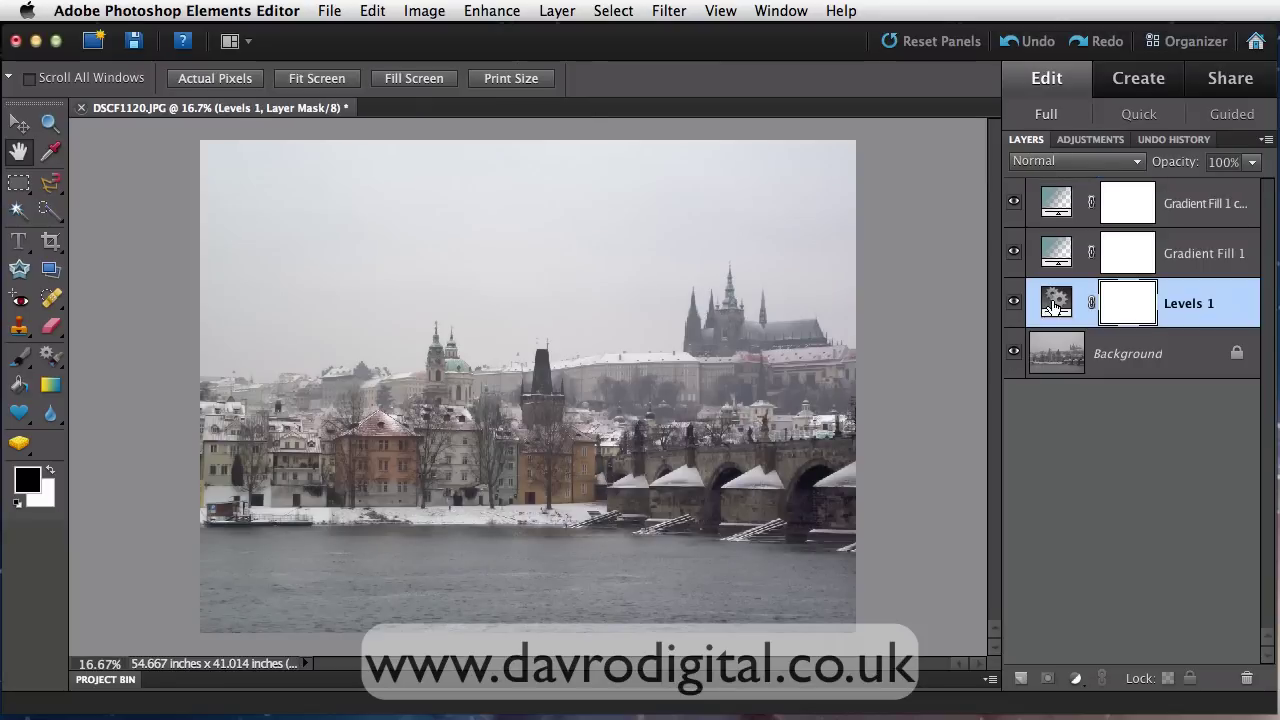
pyautogui.doubleClick(1054, 307)
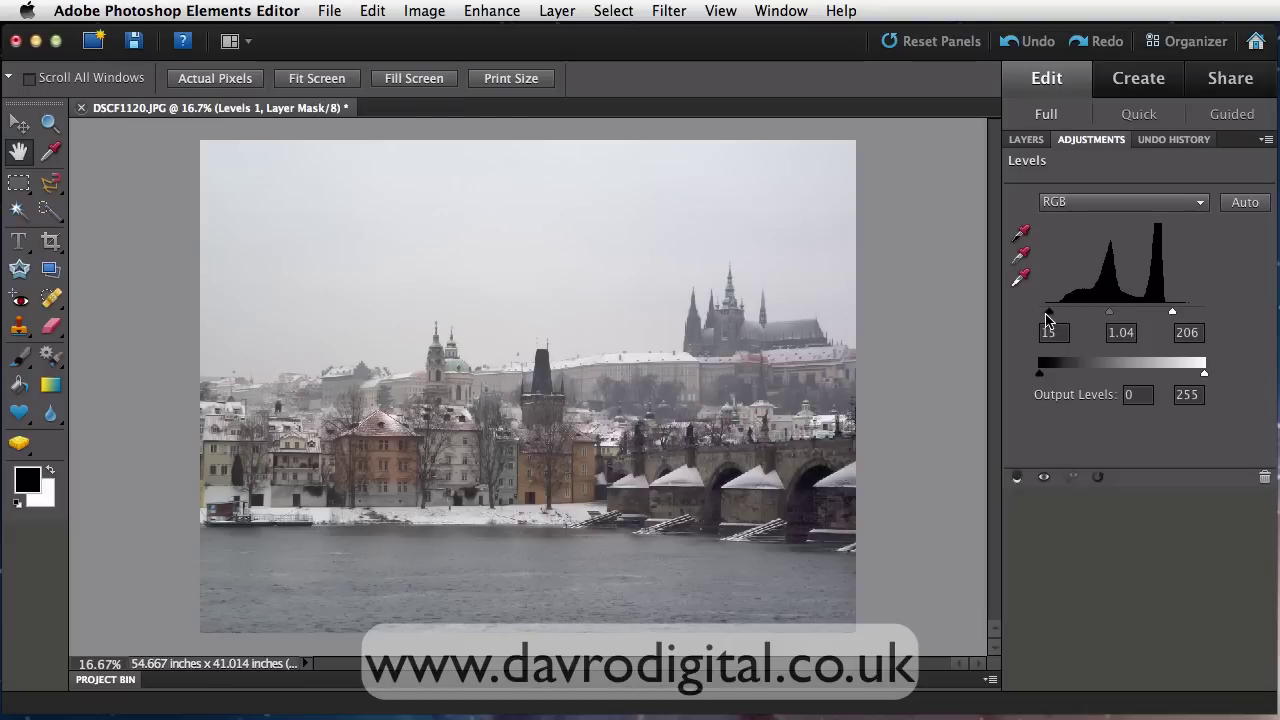
pyautogui.moveTo(1049, 318); pyautogui.dragTo(1043, 318)
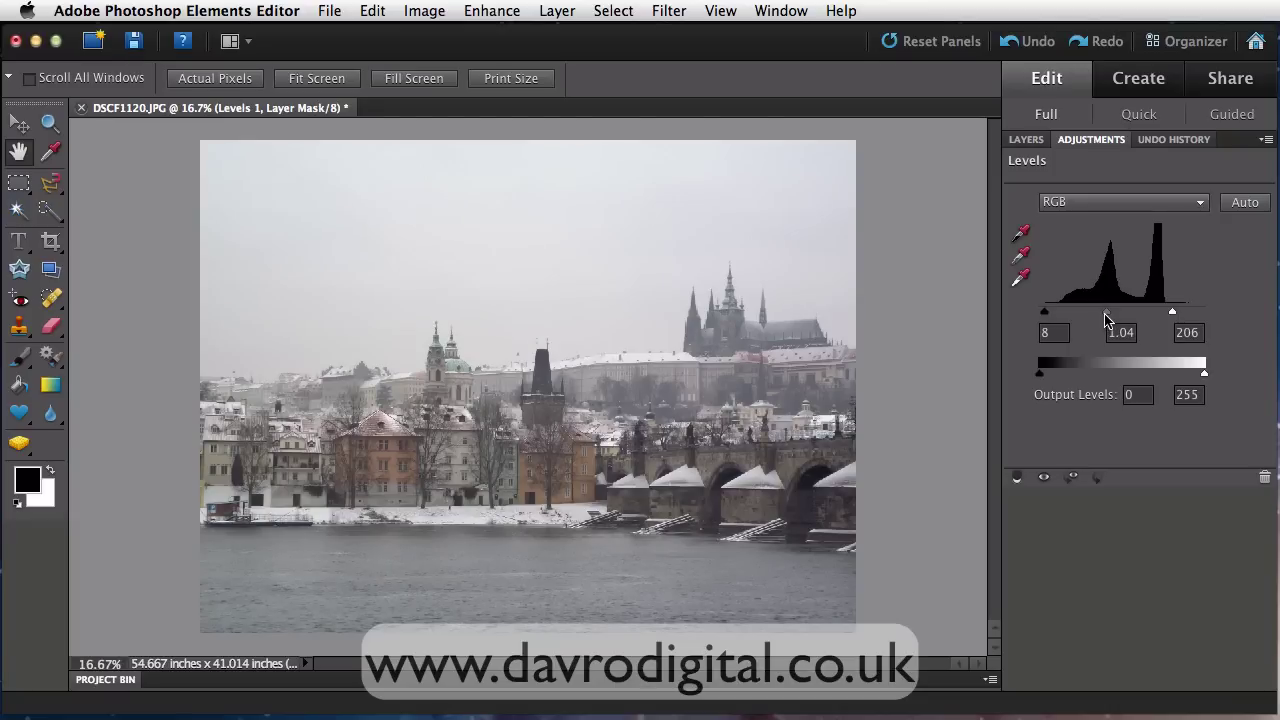
pyautogui.moveTo(1107, 318); pyautogui.dragTo(1101, 318)
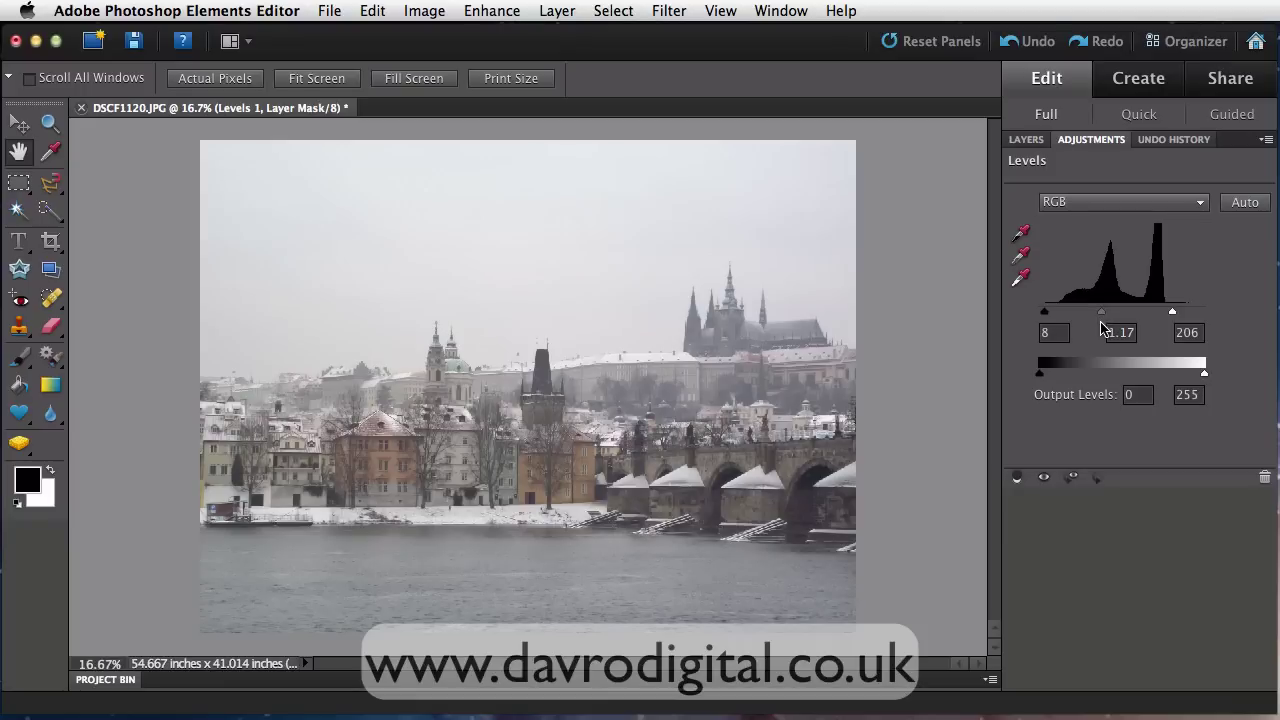
pyautogui.click(1026, 139)
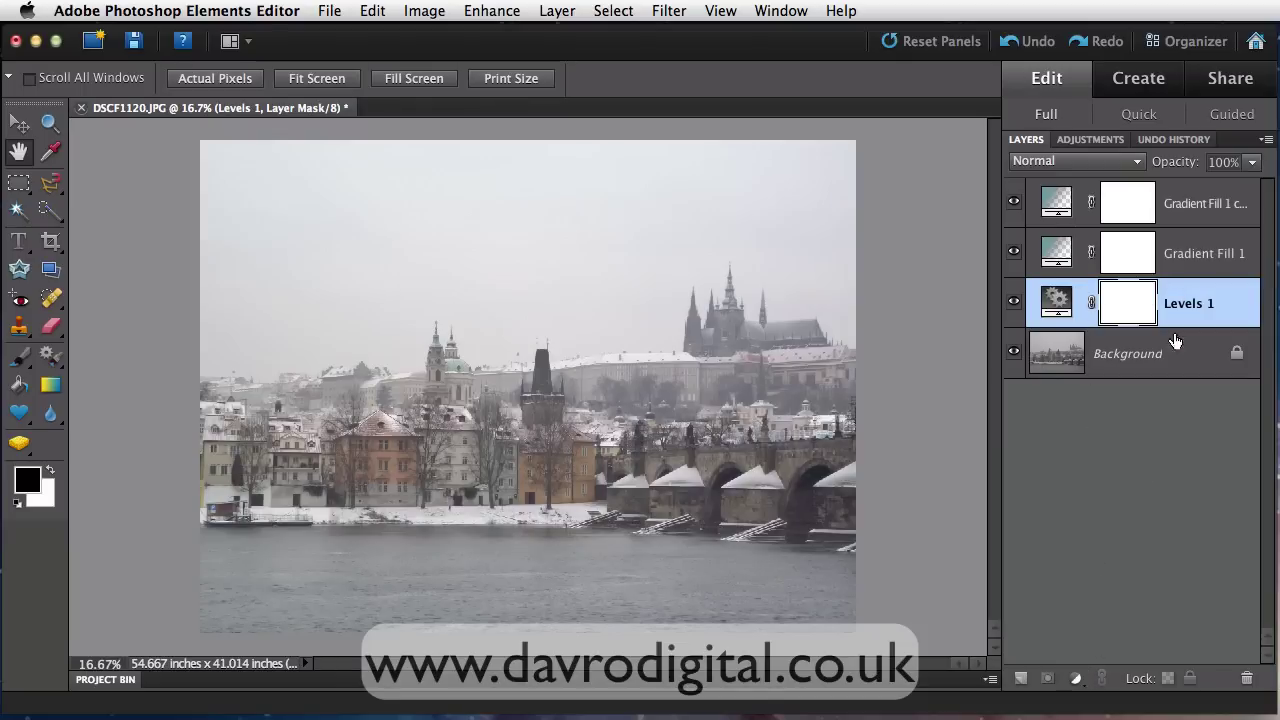
# - Add a Hue/Saturation adjustment layer above the duplicate gradient layer and set the Master saturation to +11
pyautogui.click(1192, 214)
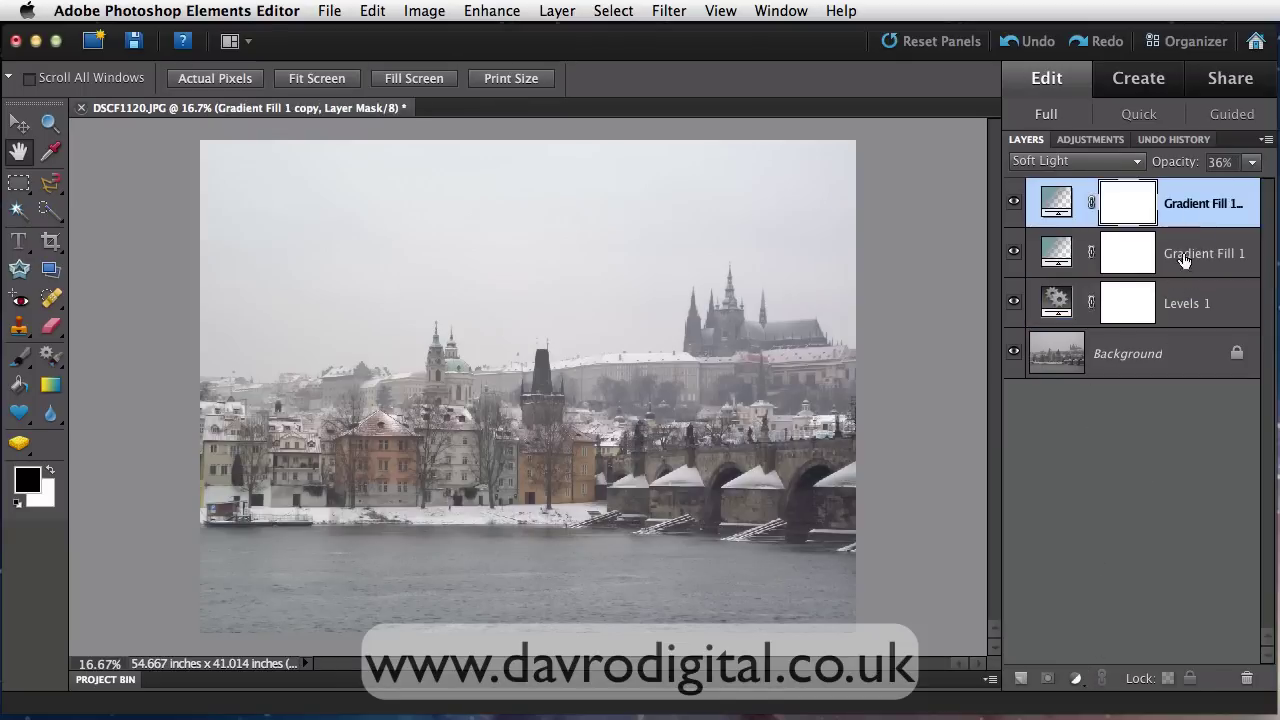
pyautogui.click(1075, 678)
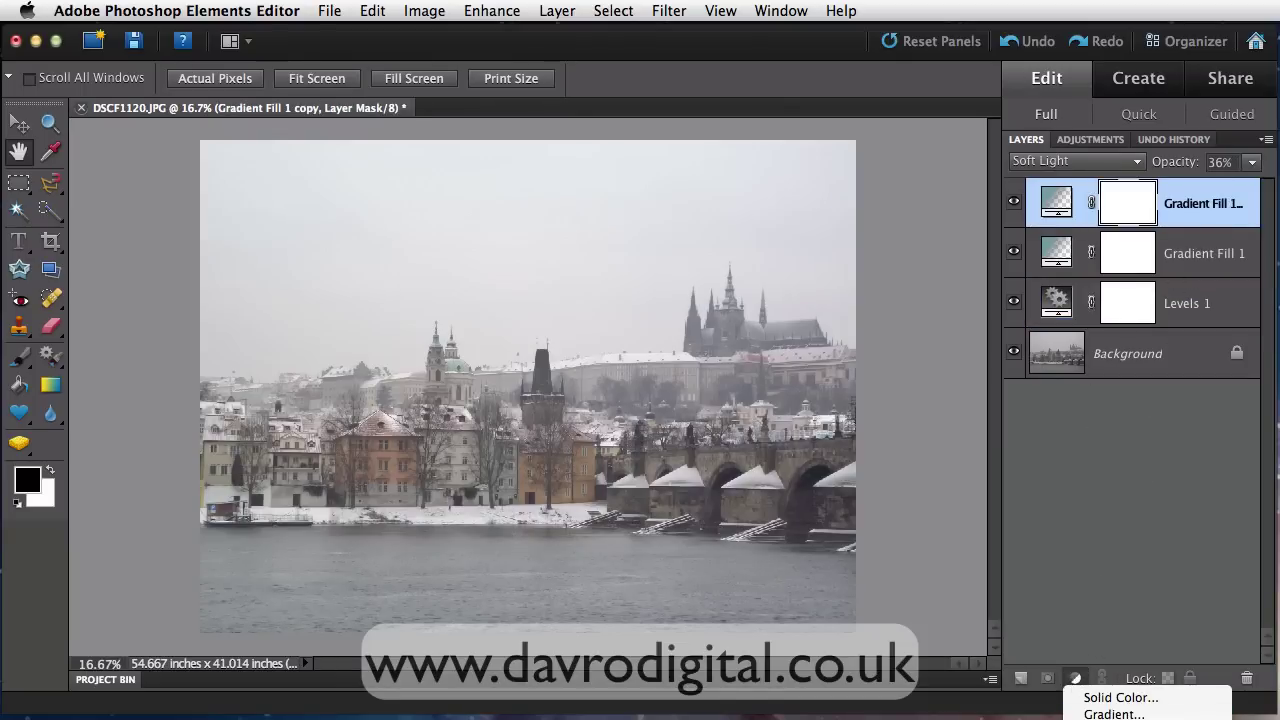
pyautogui.click(1100, 719)
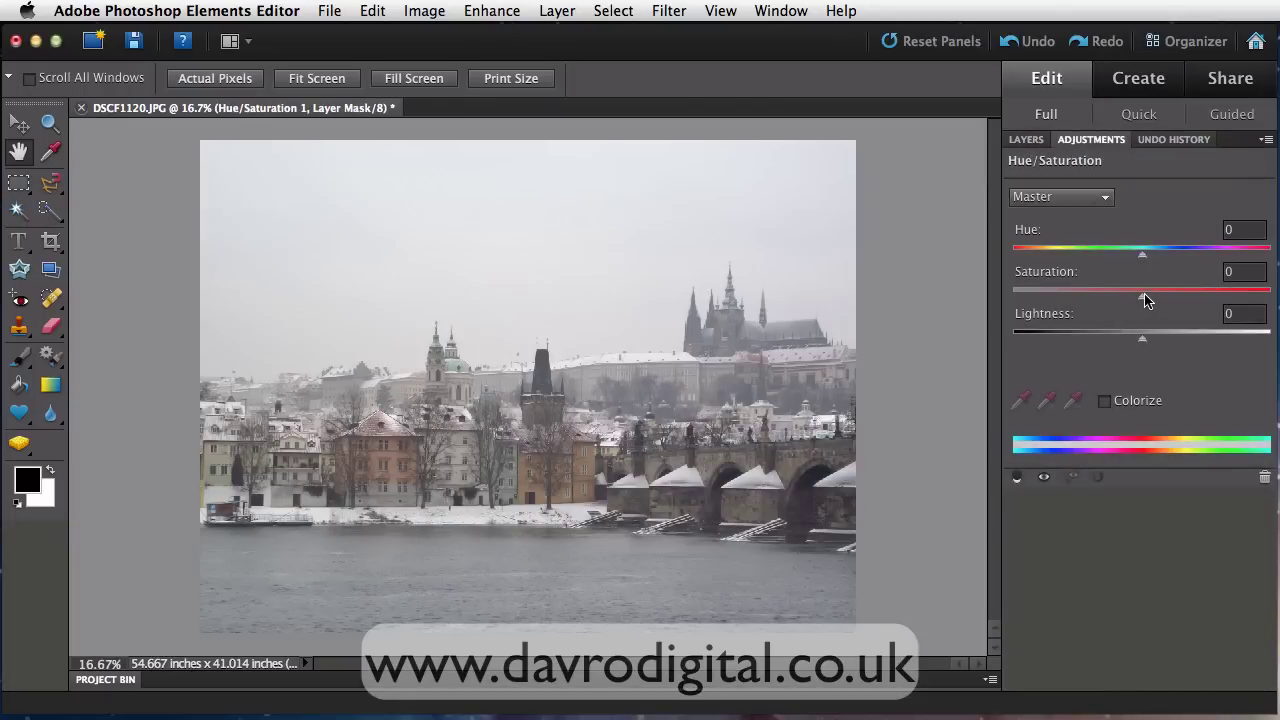
pyautogui.moveTo(1144, 293); pyautogui.dragTo(1157, 294)
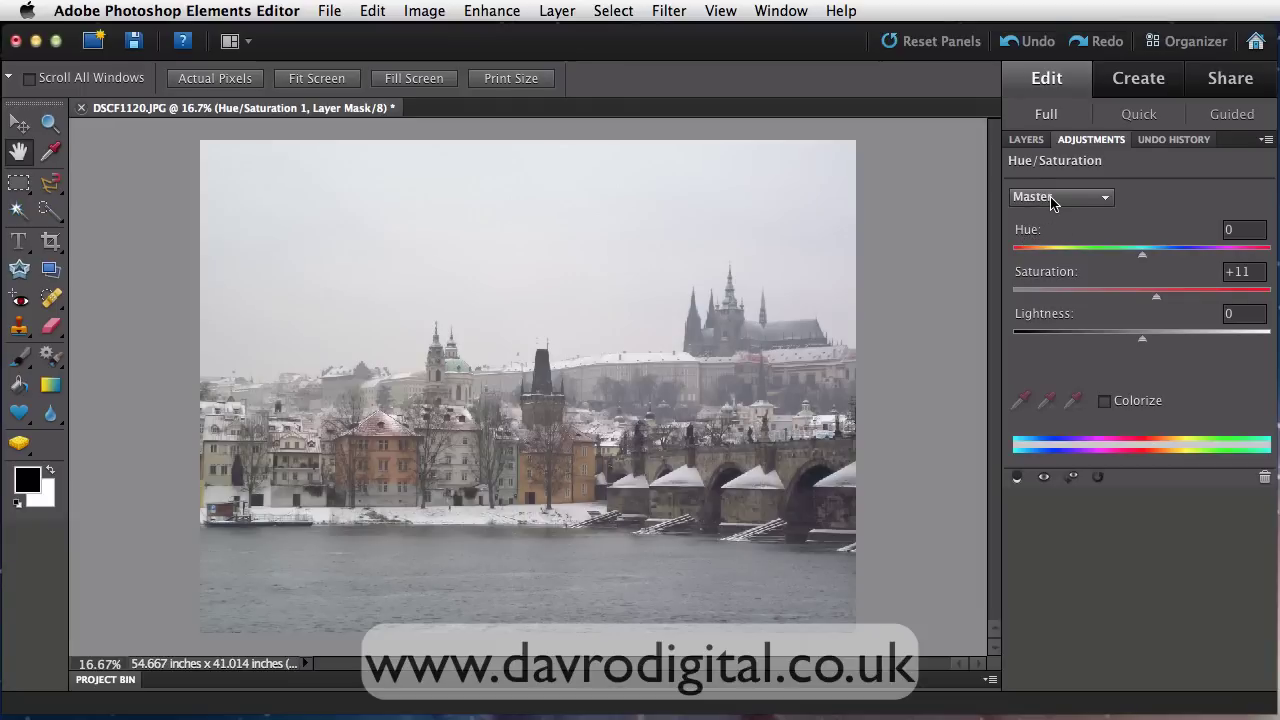
# - Restrict the Hue/Saturation adjustment to Reds, sample the reddish roofs below the cathedral, and raise the reds' saturation slightly
pyautogui.click(1051, 199)
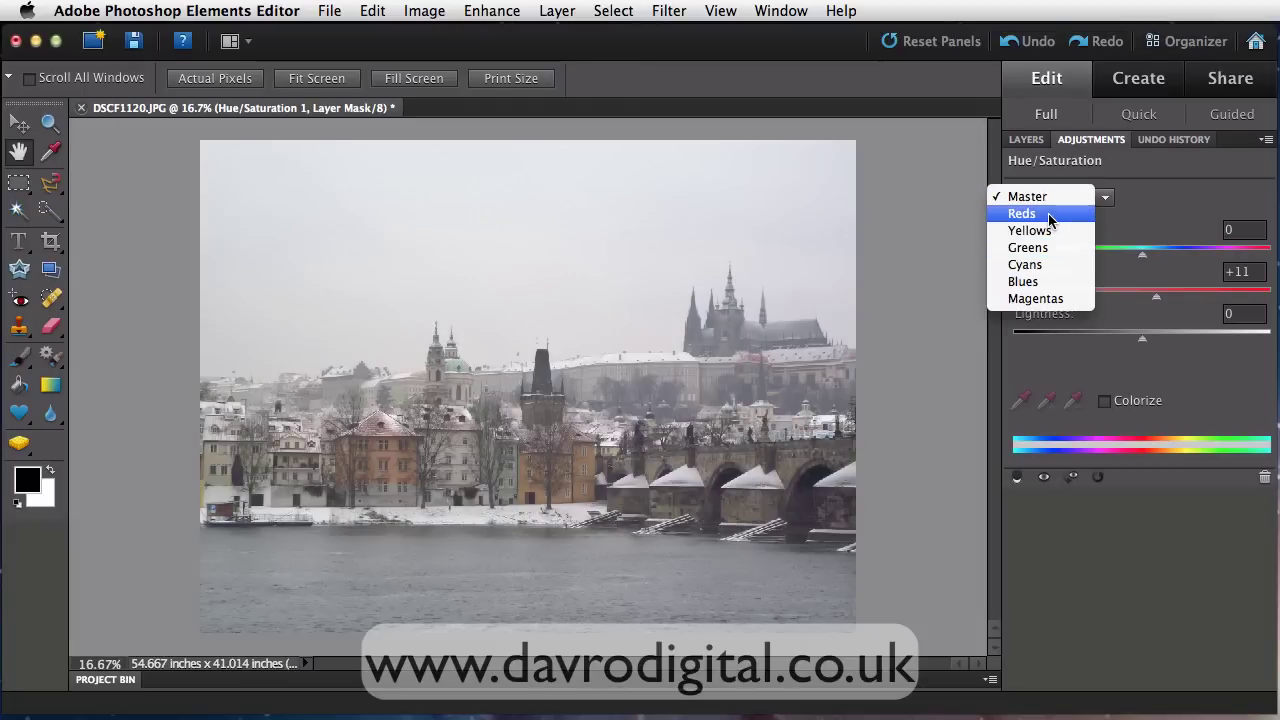
pyautogui.click(1048, 215)
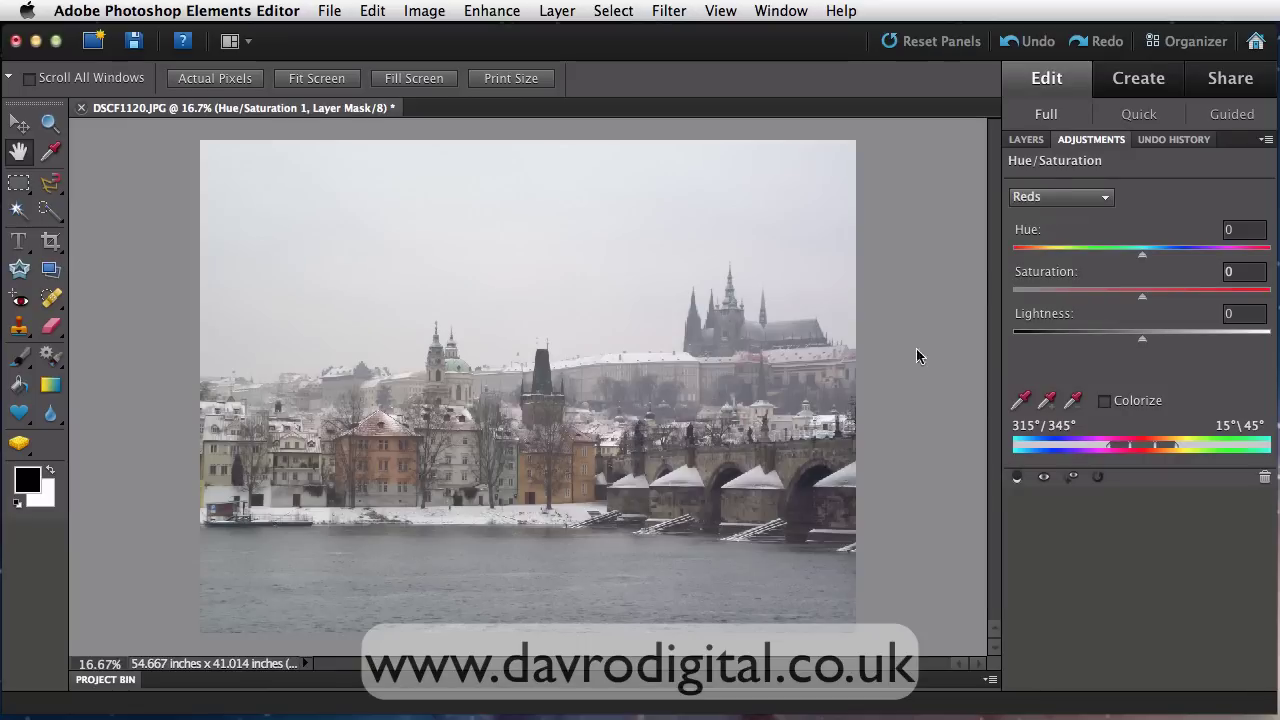
pyautogui.click(1020, 400)
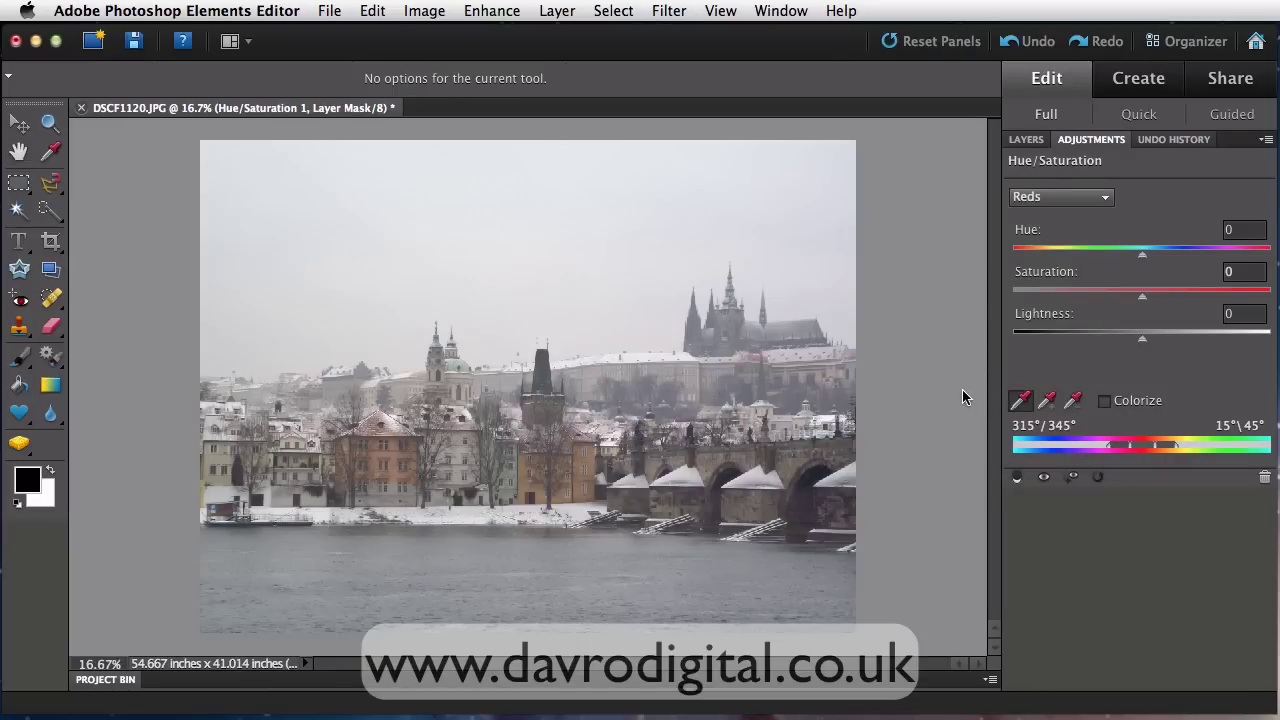
pyautogui.click(752, 357)
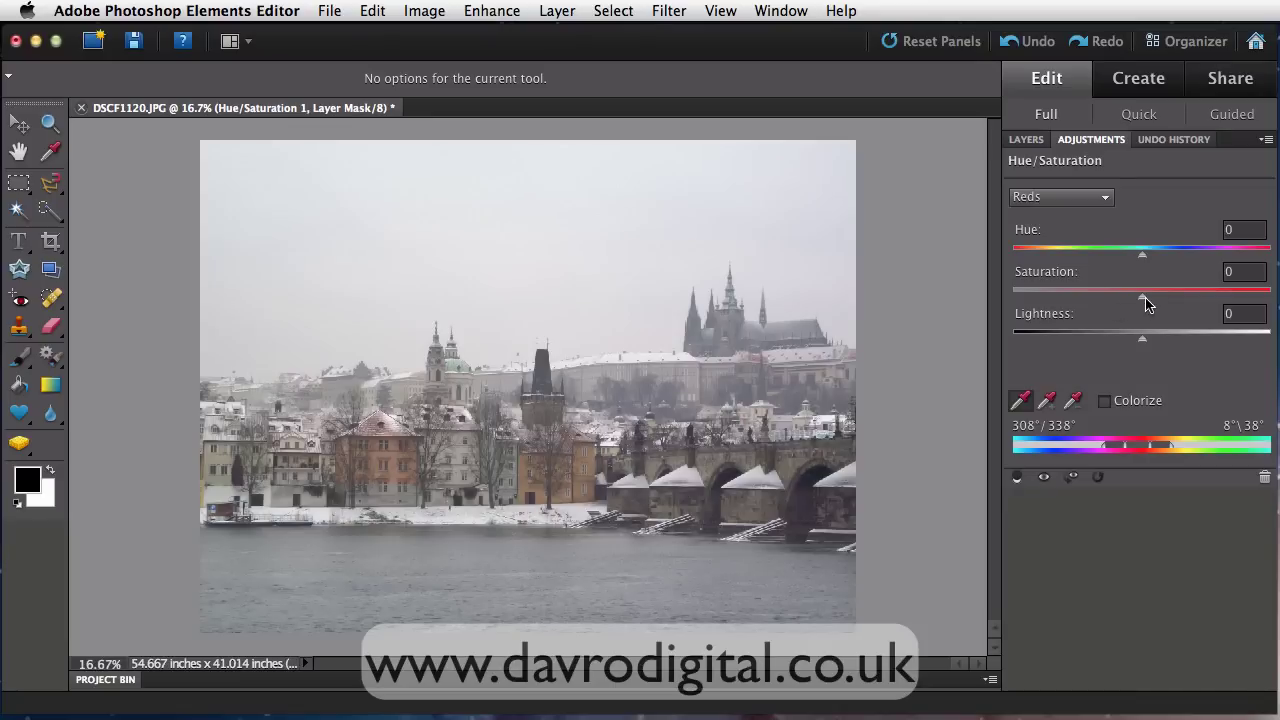
pyautogui.moveTo(1145, 297)
pyautogui.mouseDown()
pyautogui.moveTo(1065, 301)
pyautogui.moveTo(1165, 304)
pyautogui.mouseUp()
pyautogui.moveTo(1165, 300); pyautogui.dragTo(1168, 302)
pyautogui.click(1044, 478)
pyautogui.click(1030, 140)
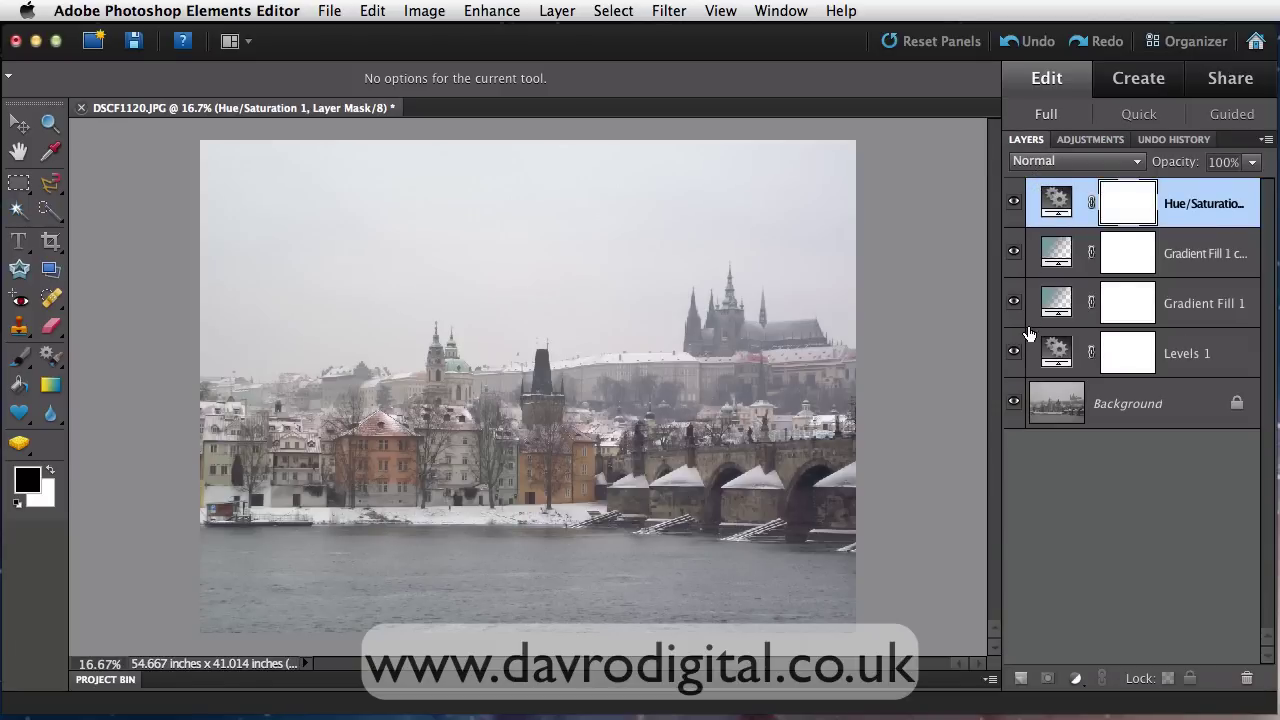
# - Save the image with its layers as Pargue.psd in Photoshop format in the 101_FUJI folder
pyautogui.click(327, 12)
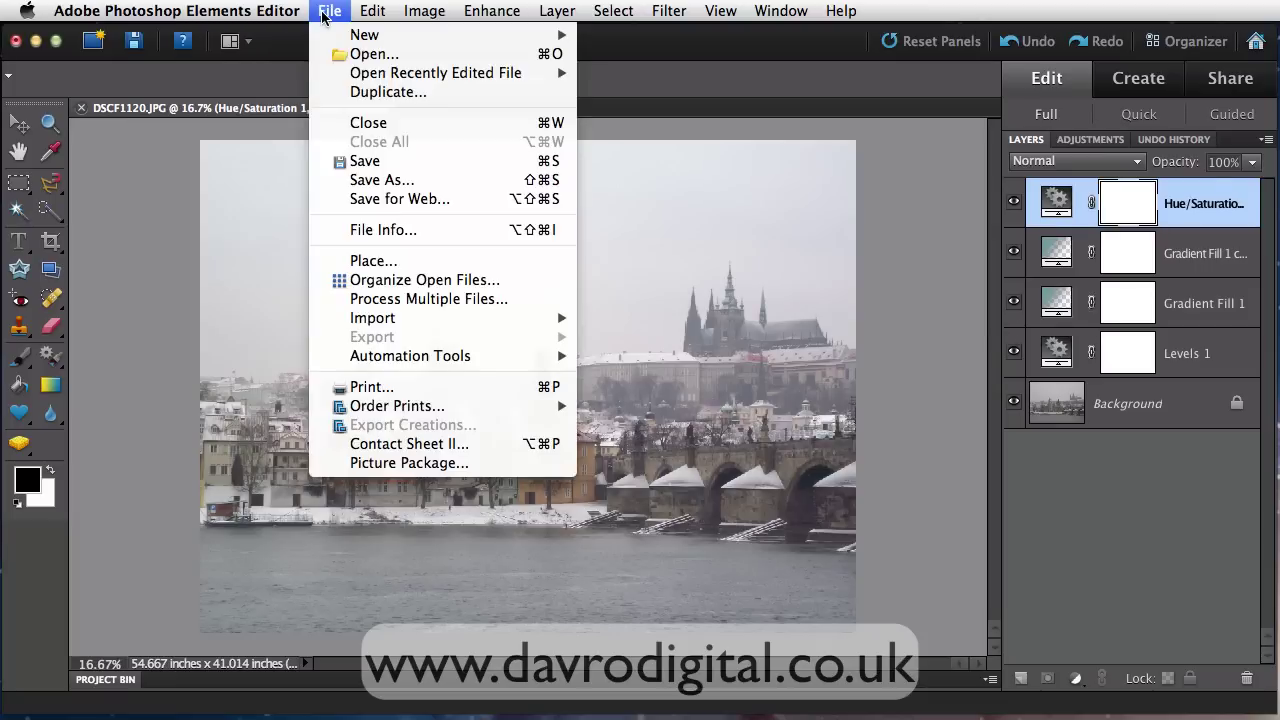
pyautogui.click(350, 189)
pyautogui.moveTo(1150, 280); pyautogui.dragTo(633, 212)
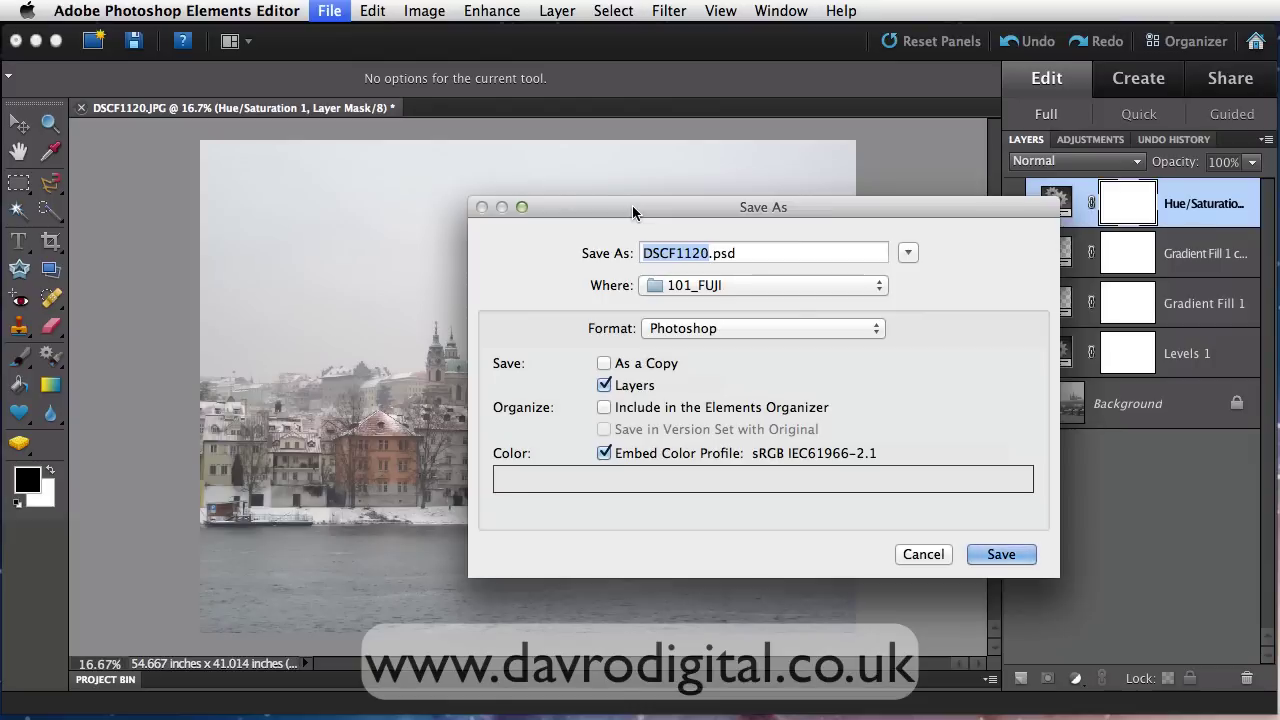
pyautogui.write('Prague')
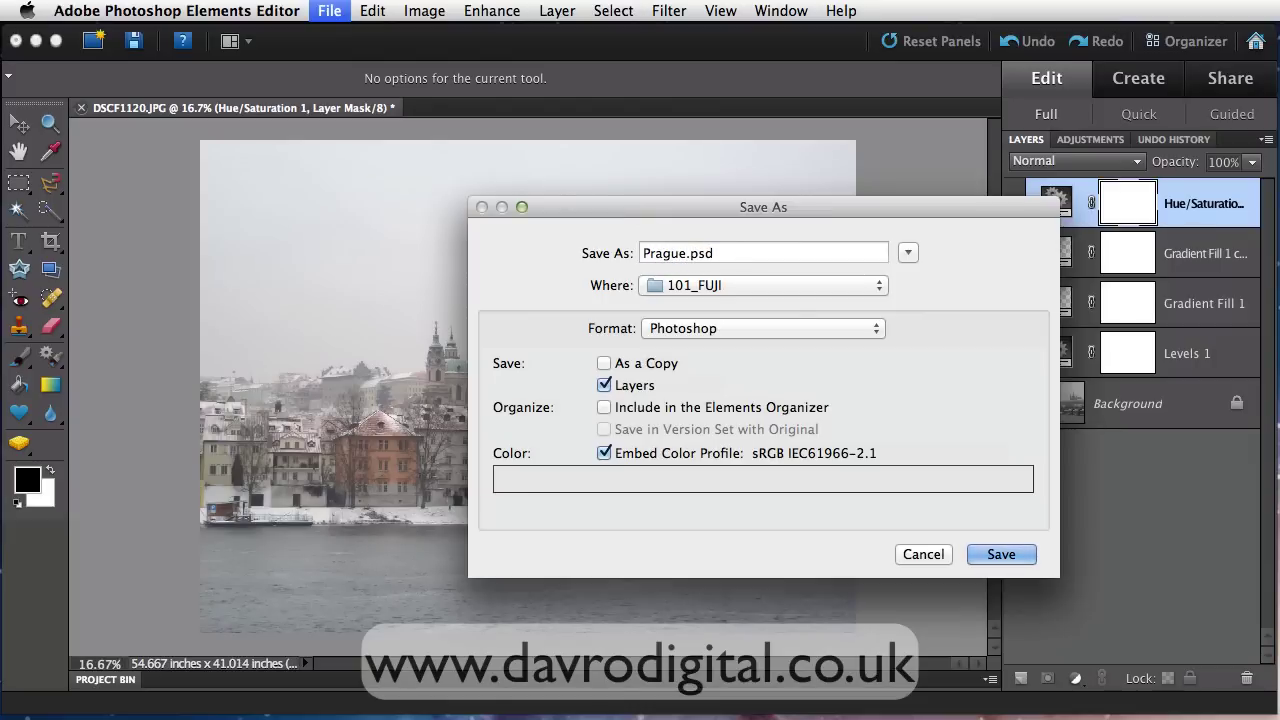
pyautogui.click(688, 329)
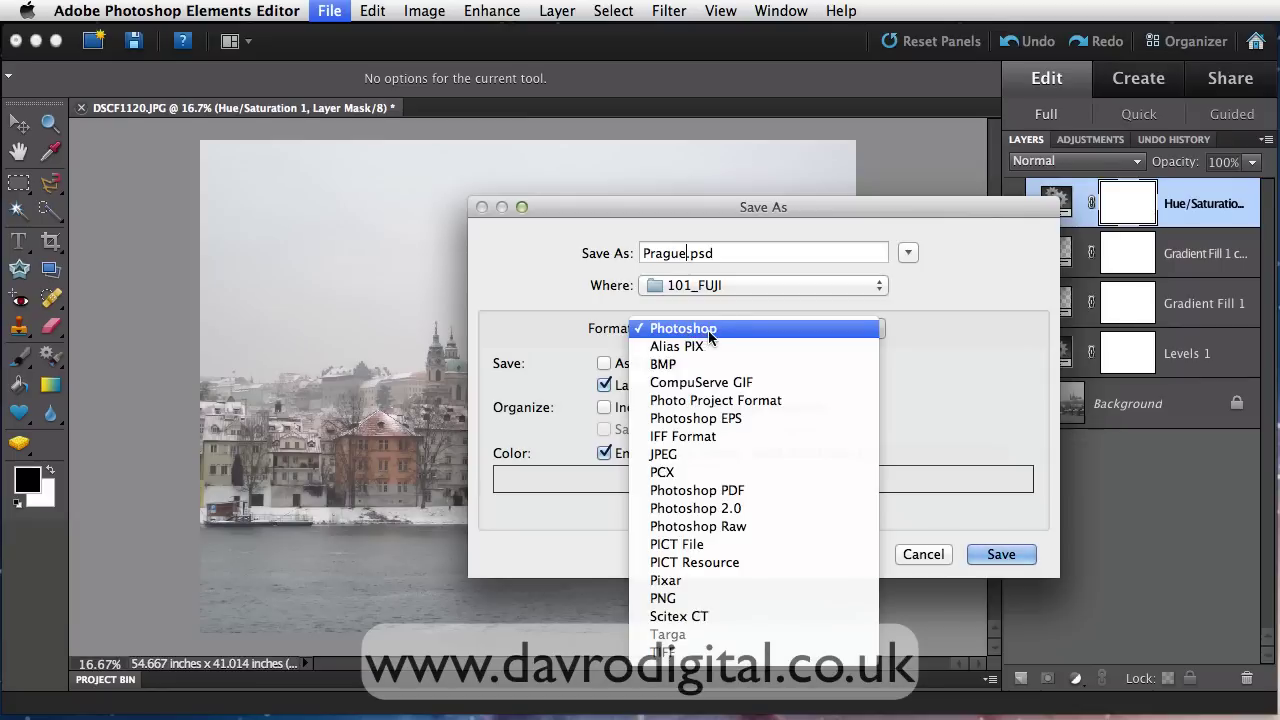
pyautogui.click(720, 331)
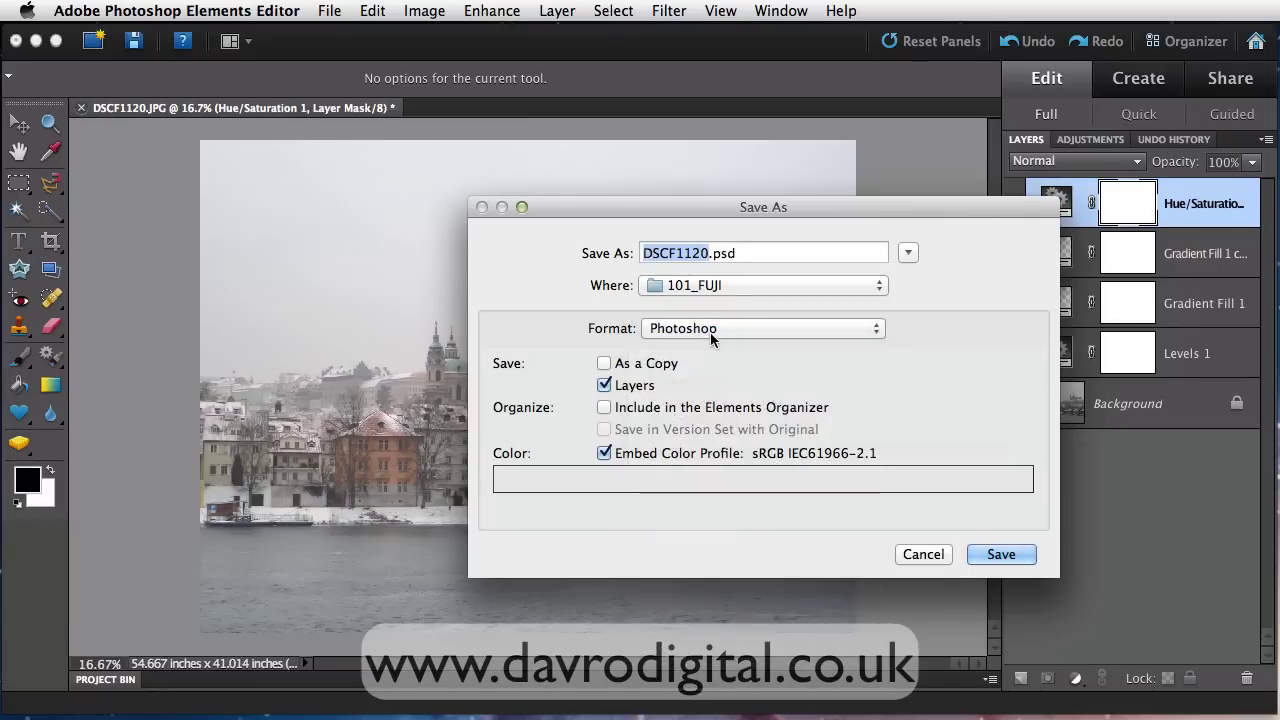
pyautogui.click(704, 252)
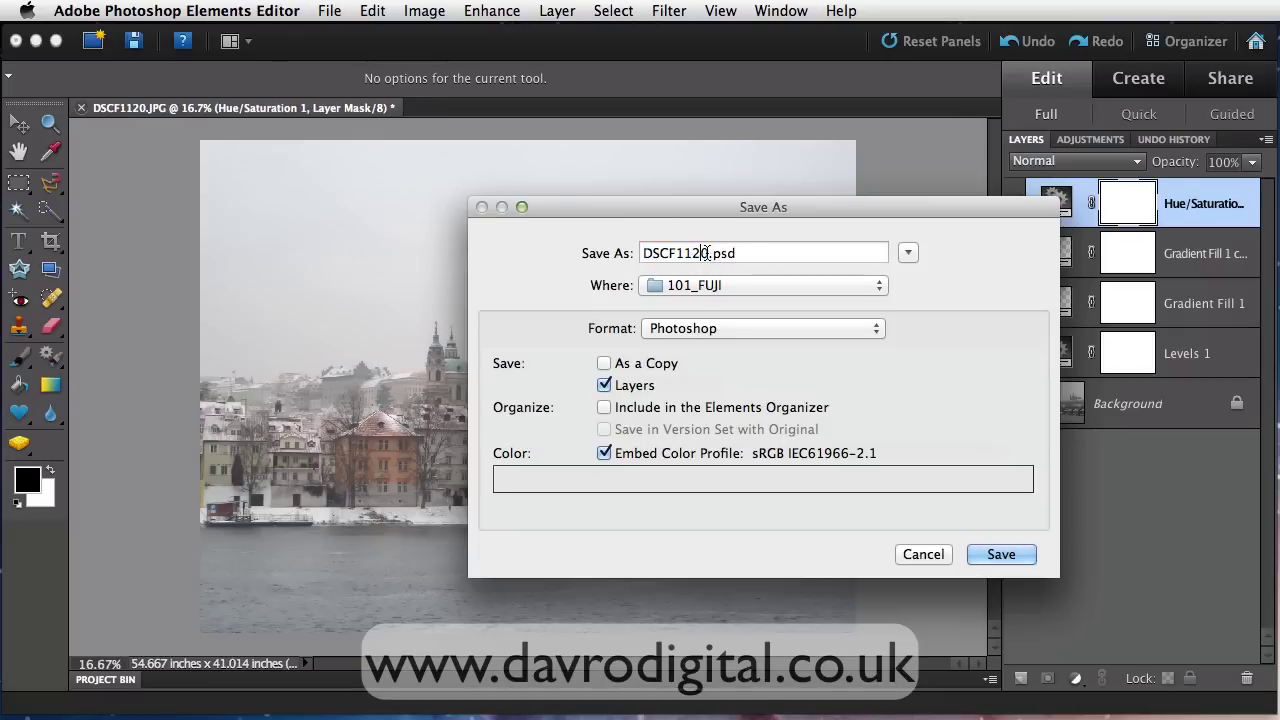
pyautogui.moveTo(709, 252); pyautogui.dragTo(625, 250)
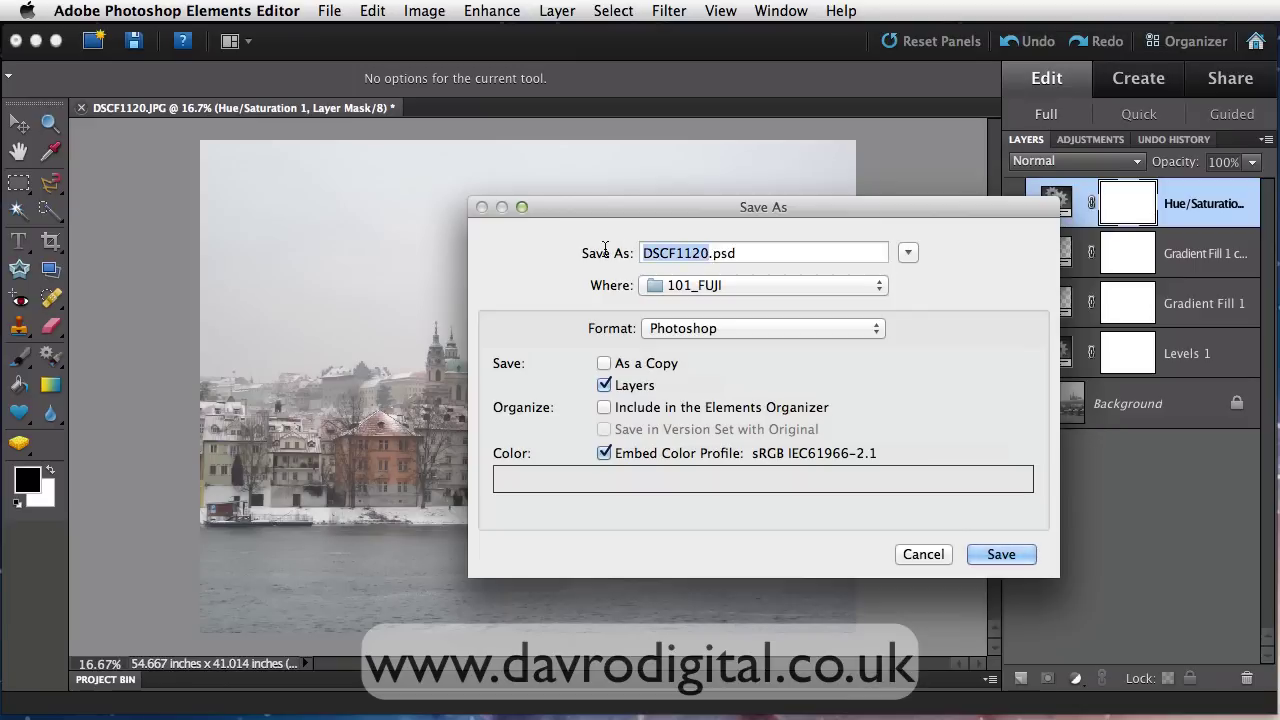
pyautogui.write('Pargue')
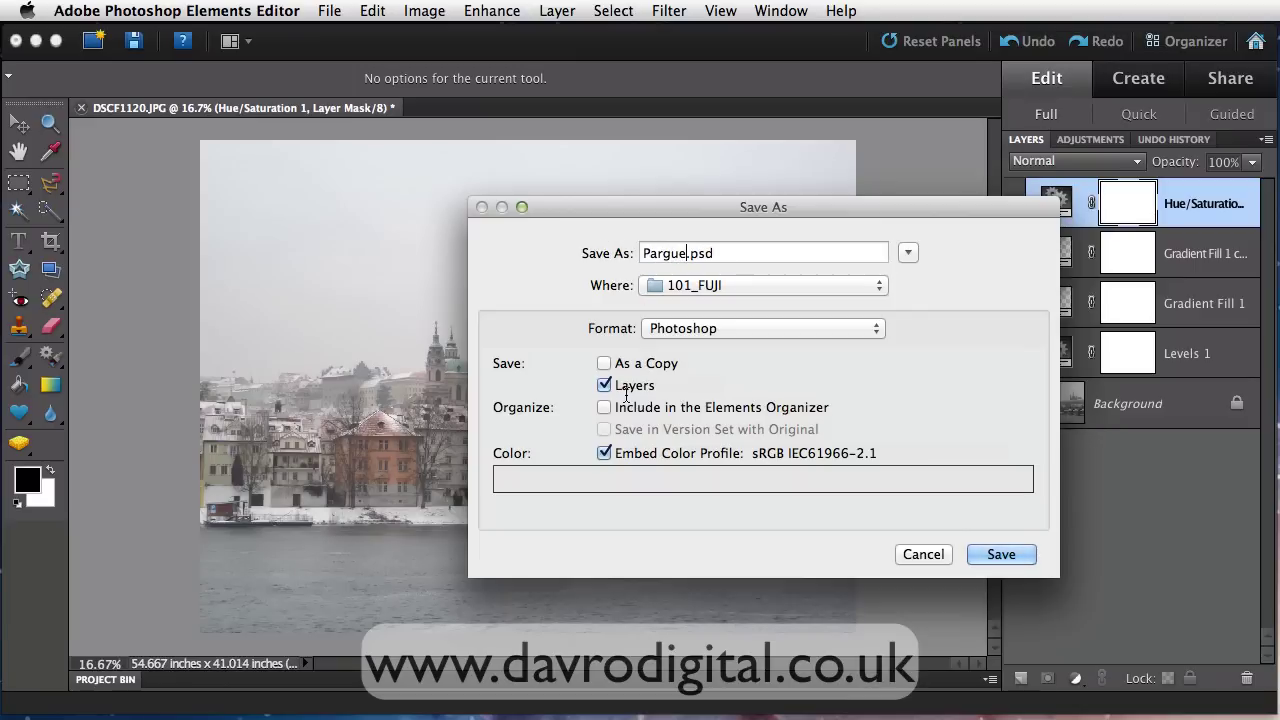
pyautogui.click(1001, 554)
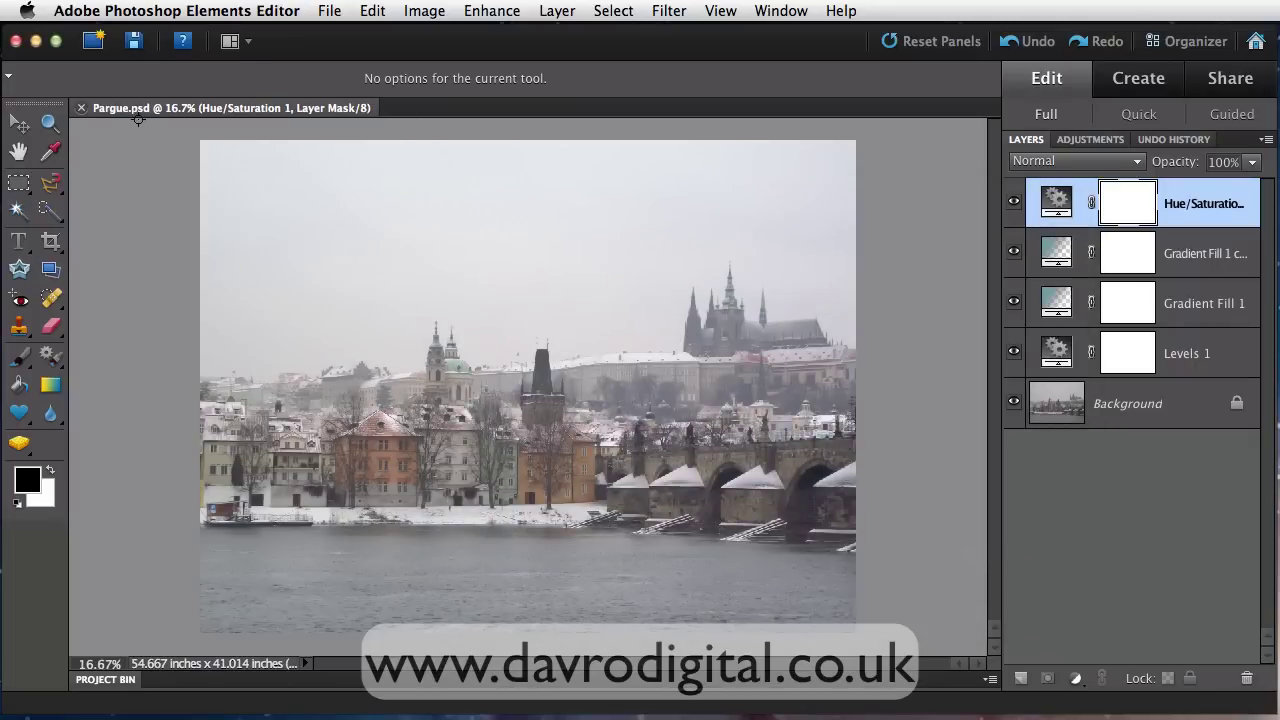
# - Close the saved document and reopen Pargue.psd from the recently edited files
pyautogui.click(82, 108)
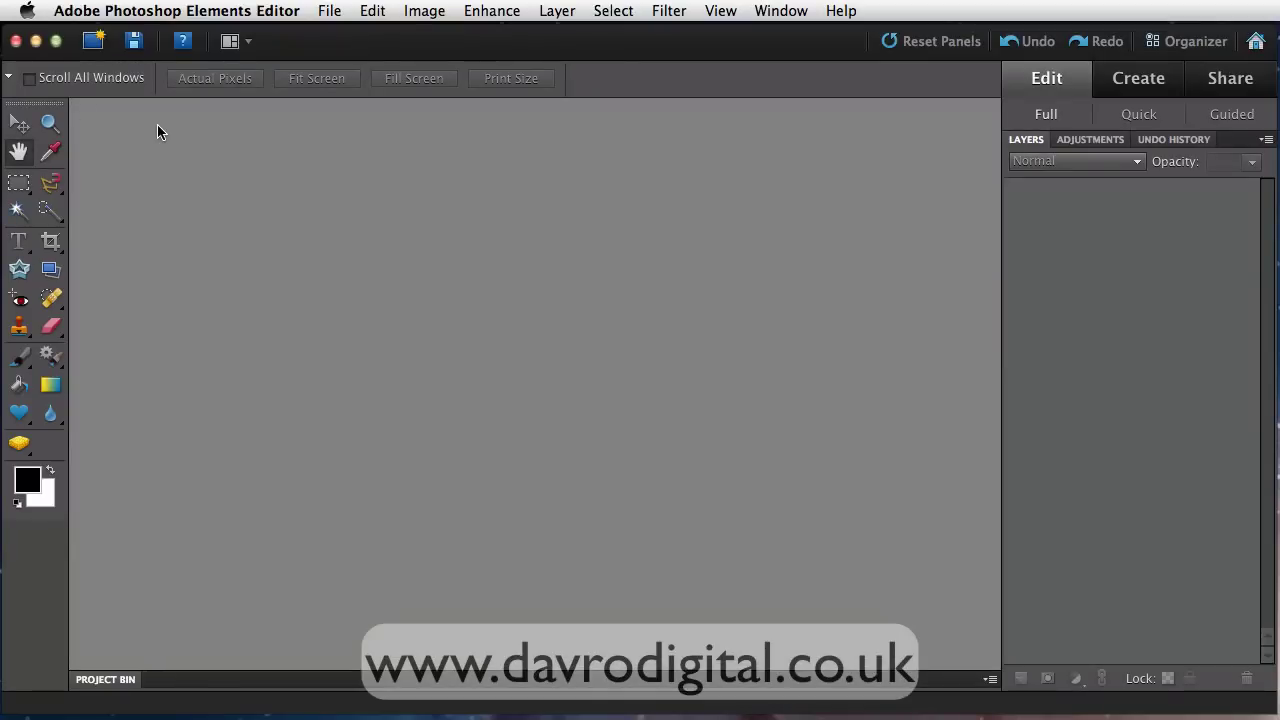
pyautogui.click(327, 11)
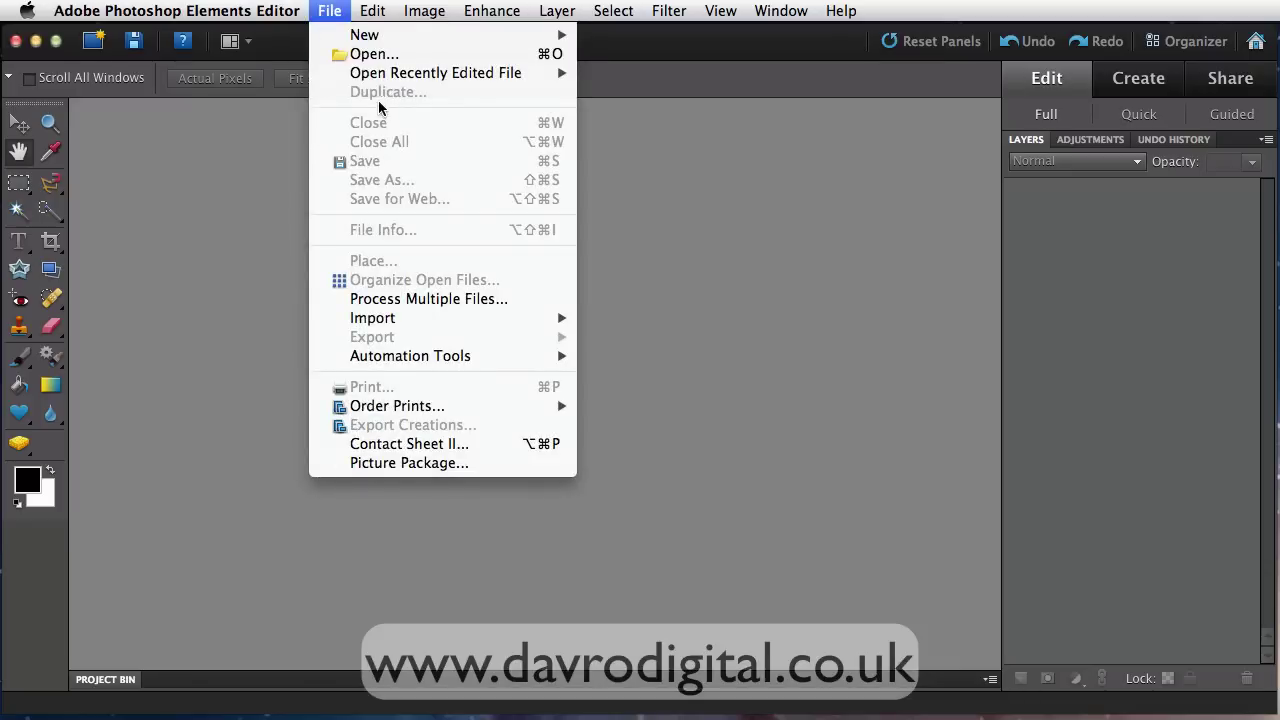
pyautogui.moveTo(499, 78)
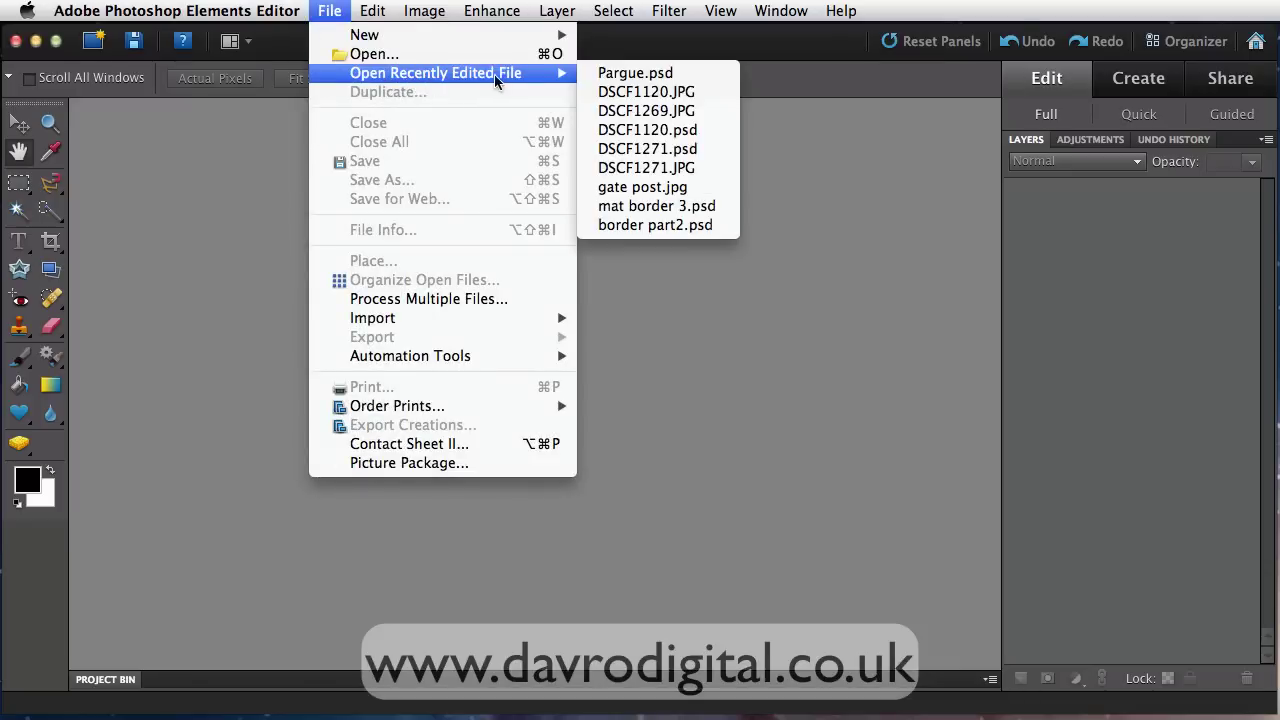
pyautogui.click(586, 72)
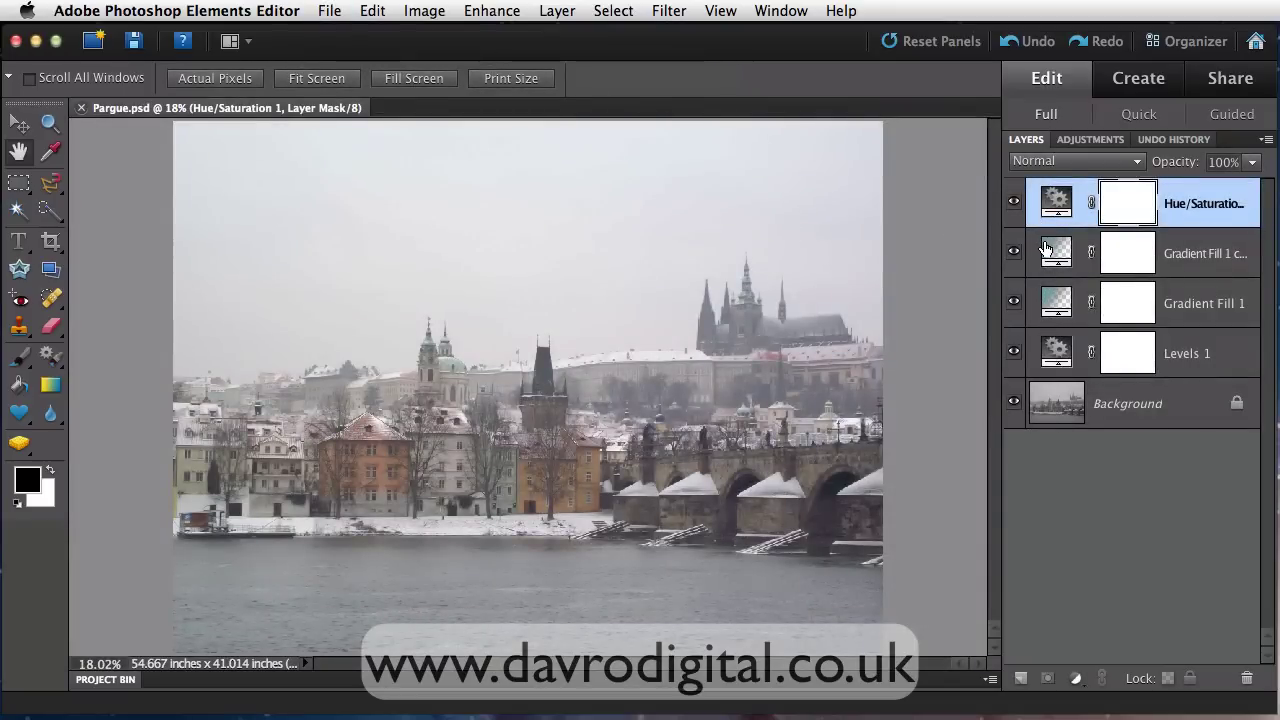
# - Review the fill settings of the Gradient Fill 1 copy layer and rename the layer Sky
pyautogui.click(1058, 254)
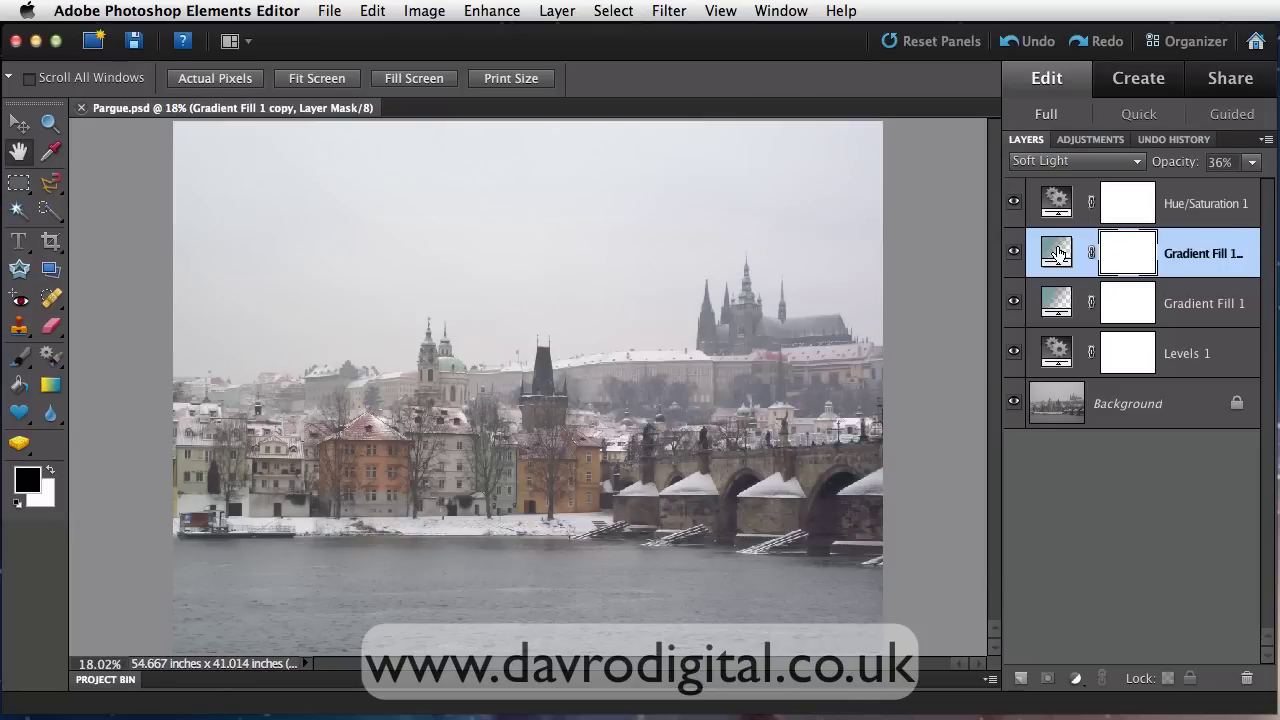
pyautogui.doubleClick(1058, 254)
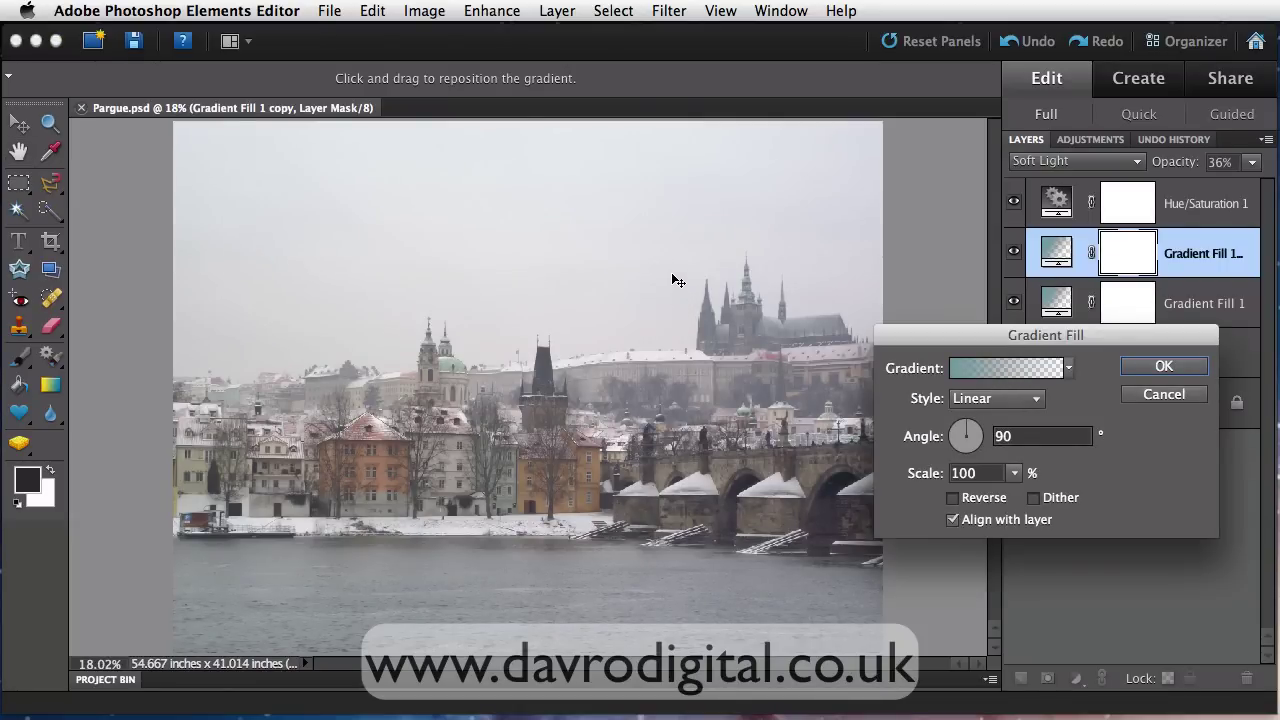
pyautogui.click(1162, 367)
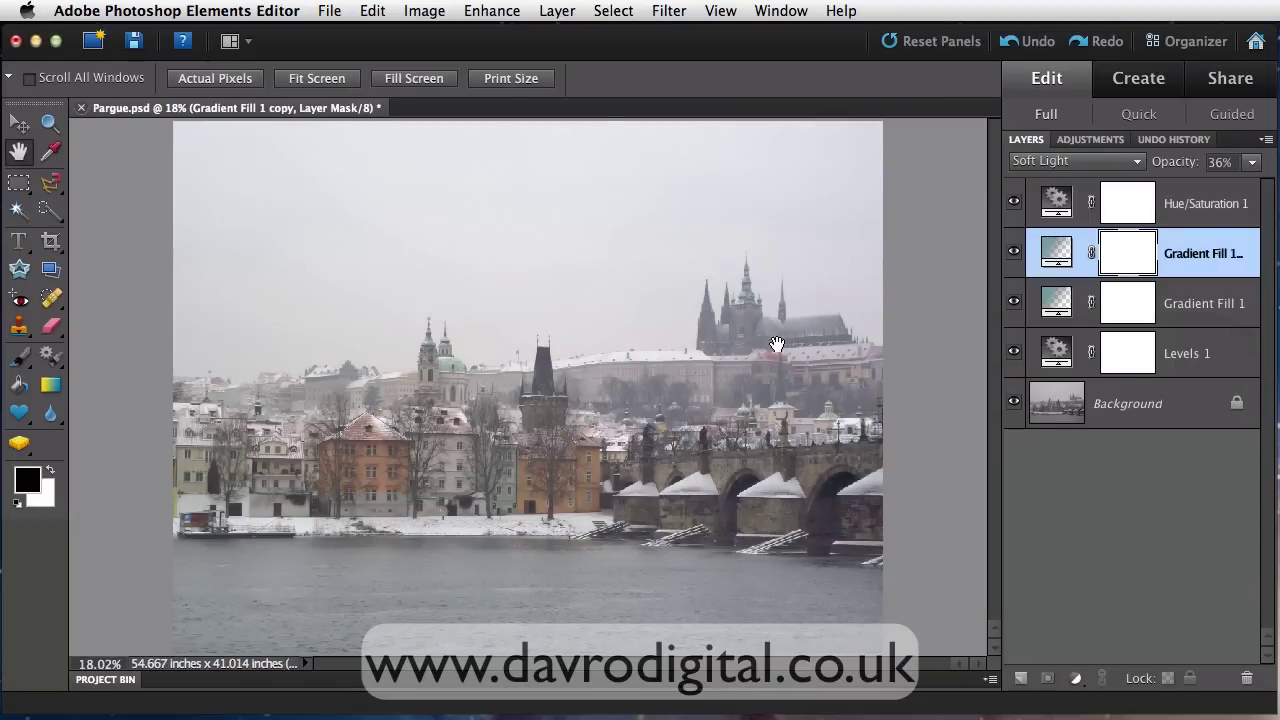
pyautogui.doubleClick(1195, 270)
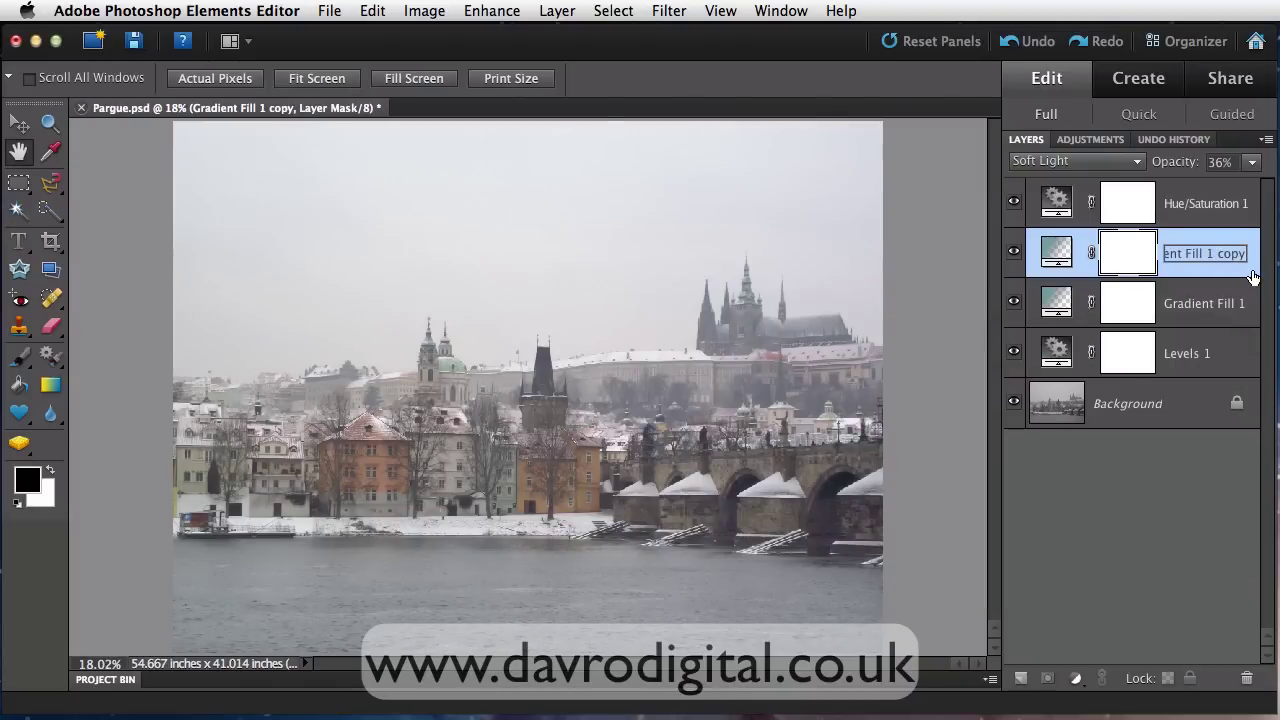
pyautogui.write('Sky')
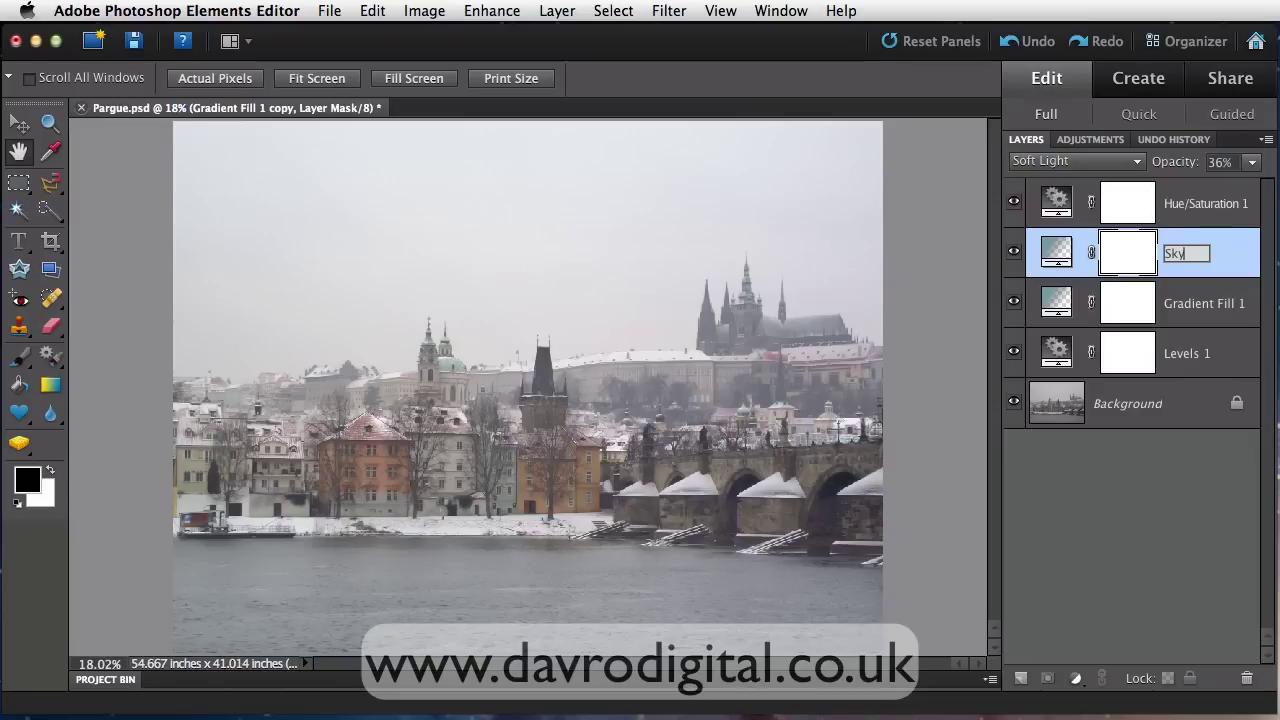
pyautogui.press('Return')
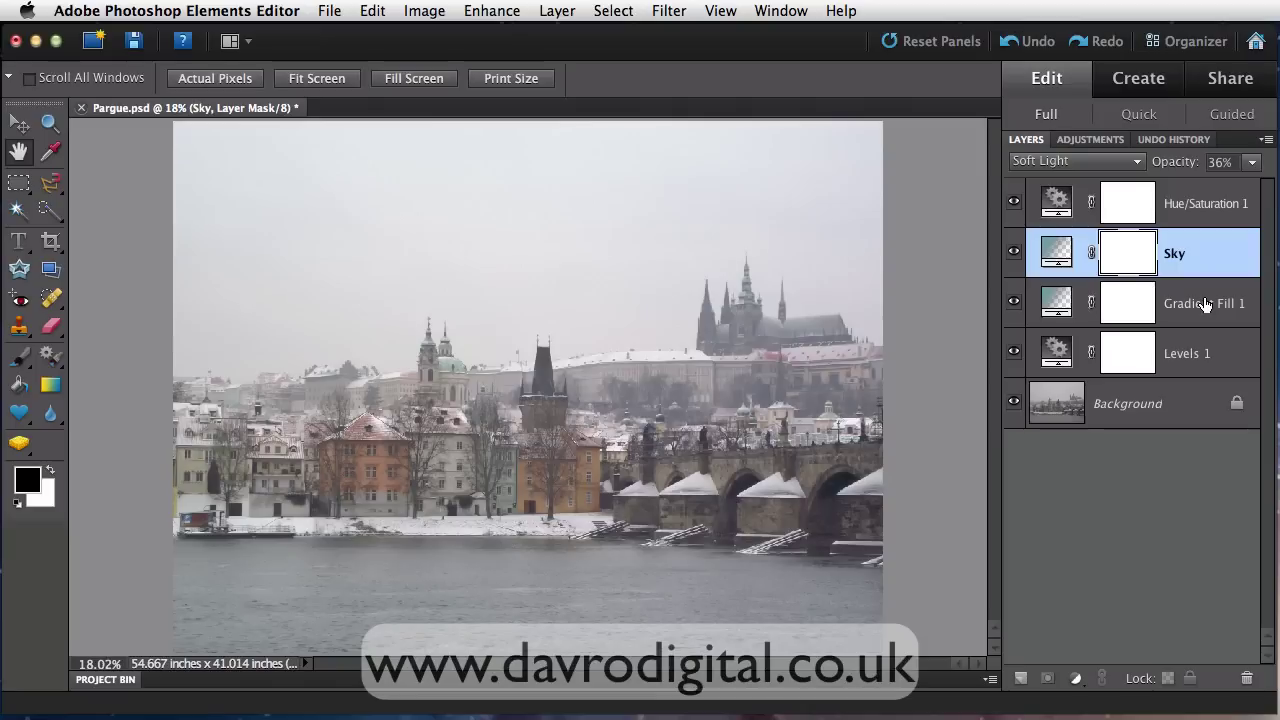
# - Set the area around the image to black and hide the panels, with the photo fitted to the screen
pyautogui.rightClick(924, 301)
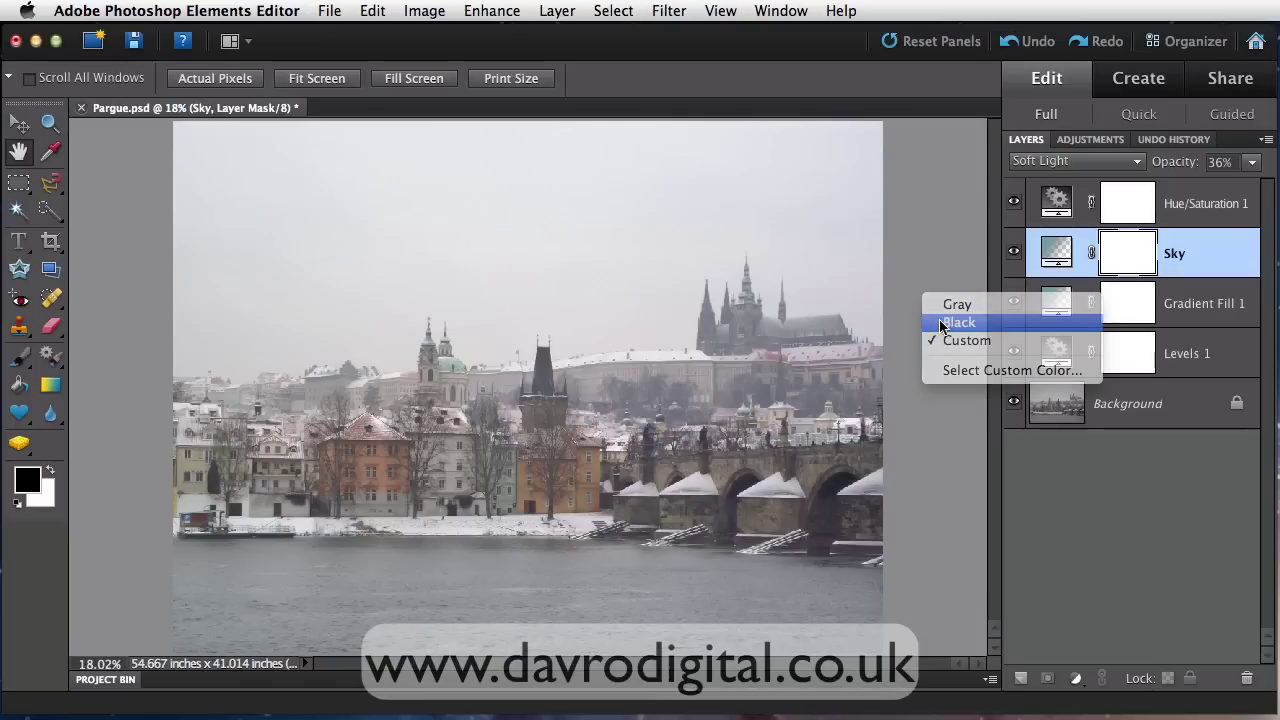
pyautogui.click(942, 322)
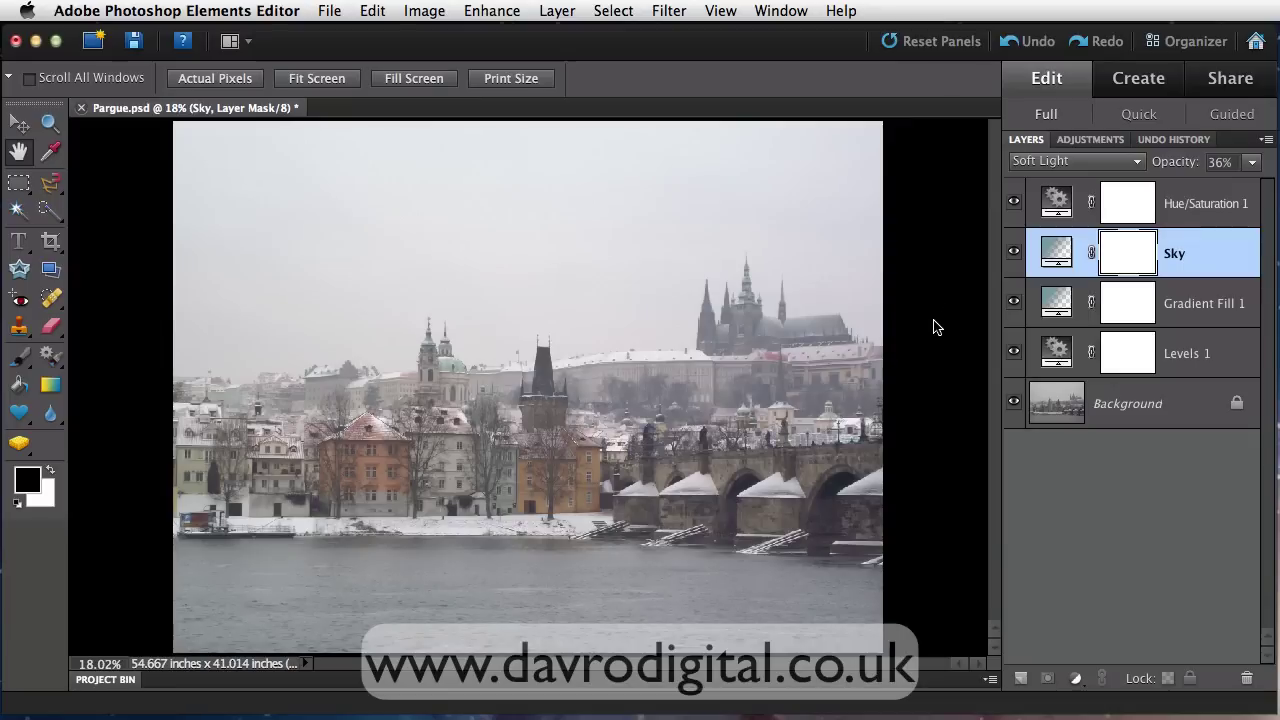
pyautogui.press('Tab')
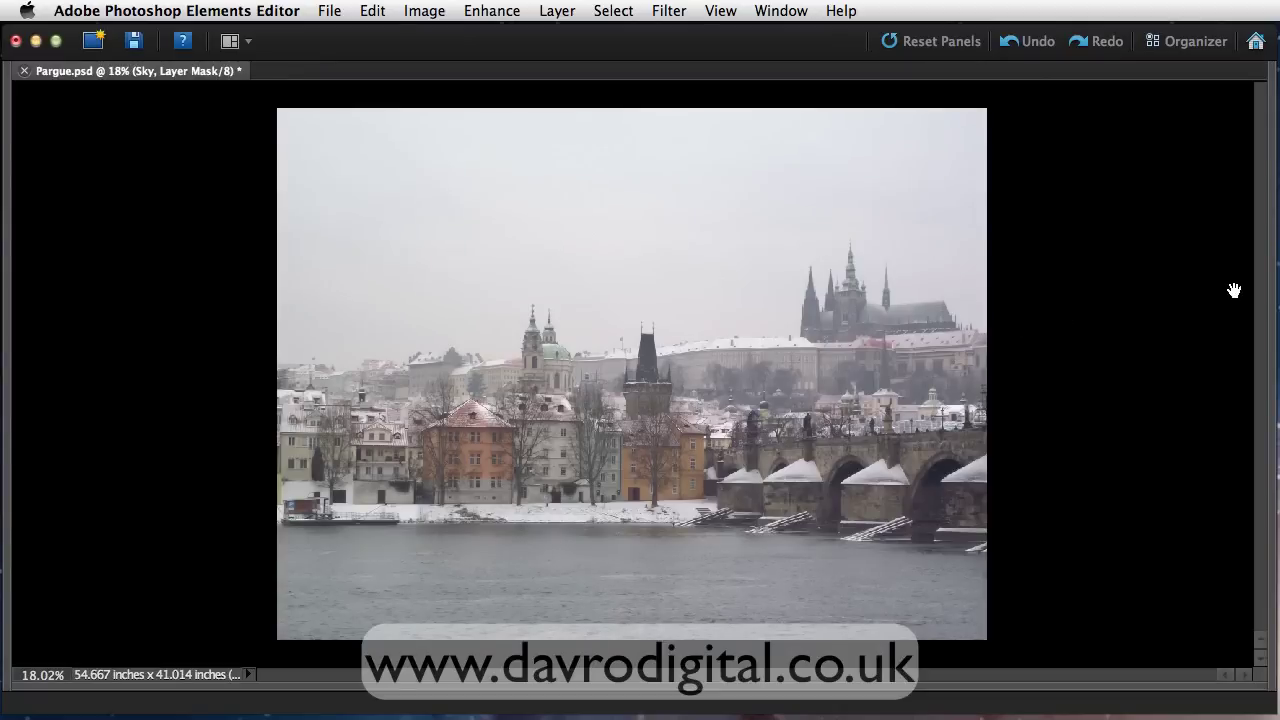
pyautogui.press('super+0')
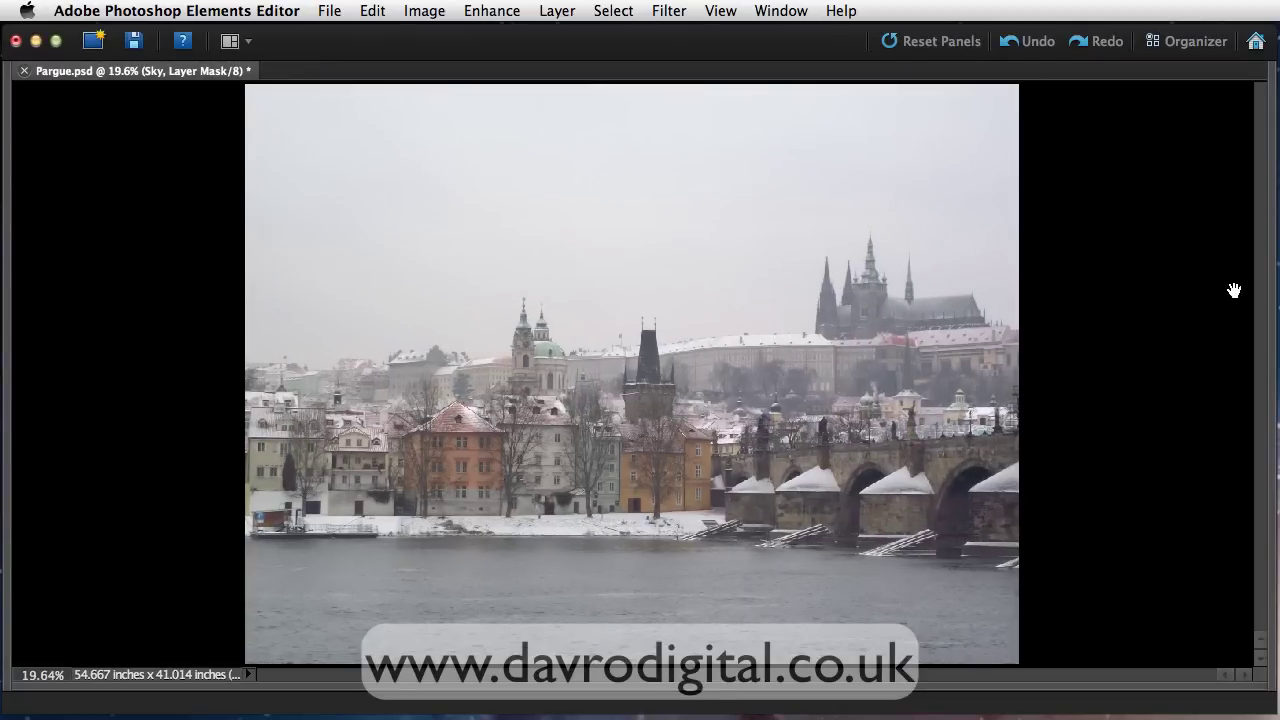